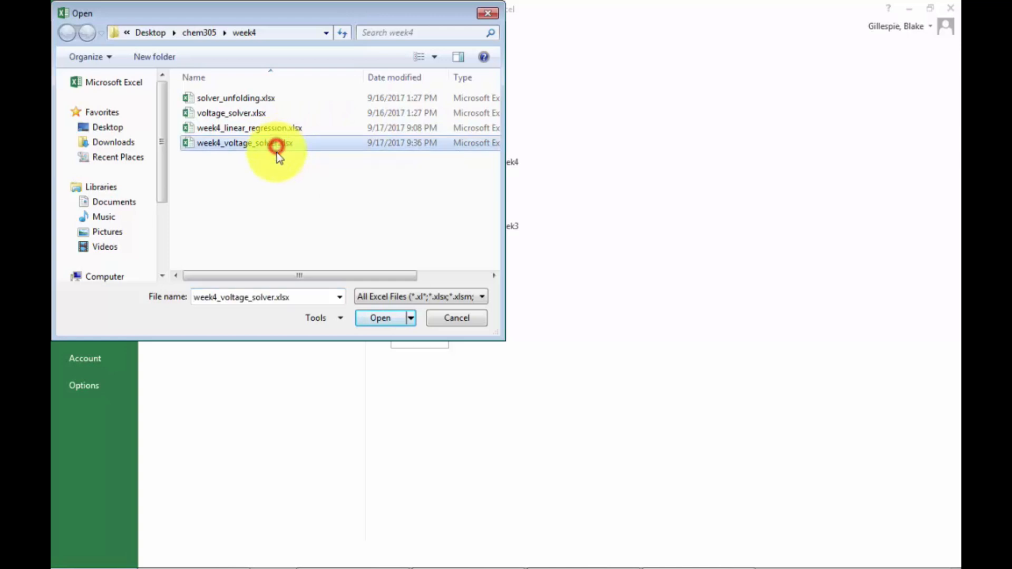
# Open the workbook week4_voltage_solver.xlsx.
pyautogui.click(366, 322)
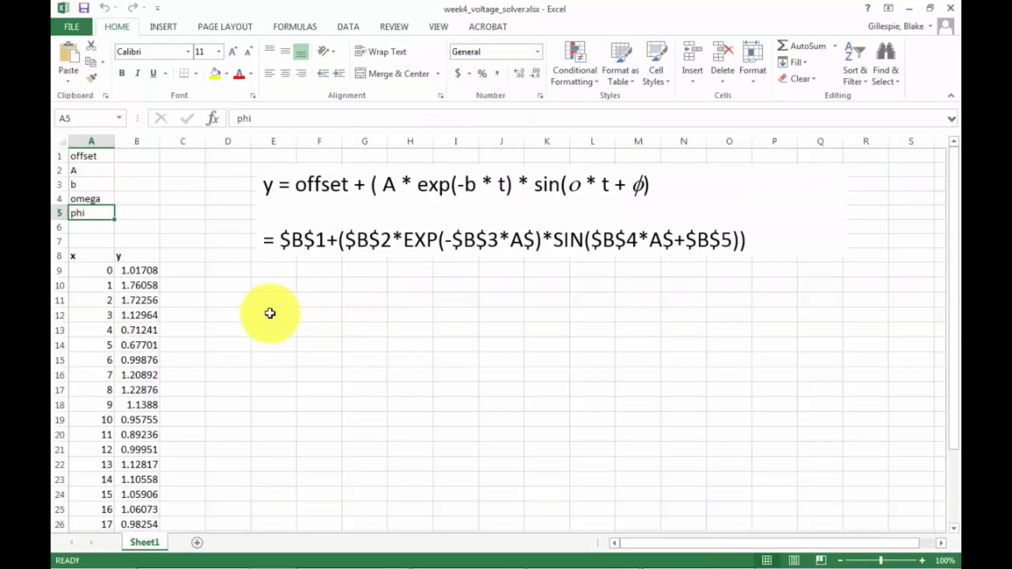
# Examine the parameter labels in column A and the model equation and formula in the text box.
pyautogui.click(103, 160)
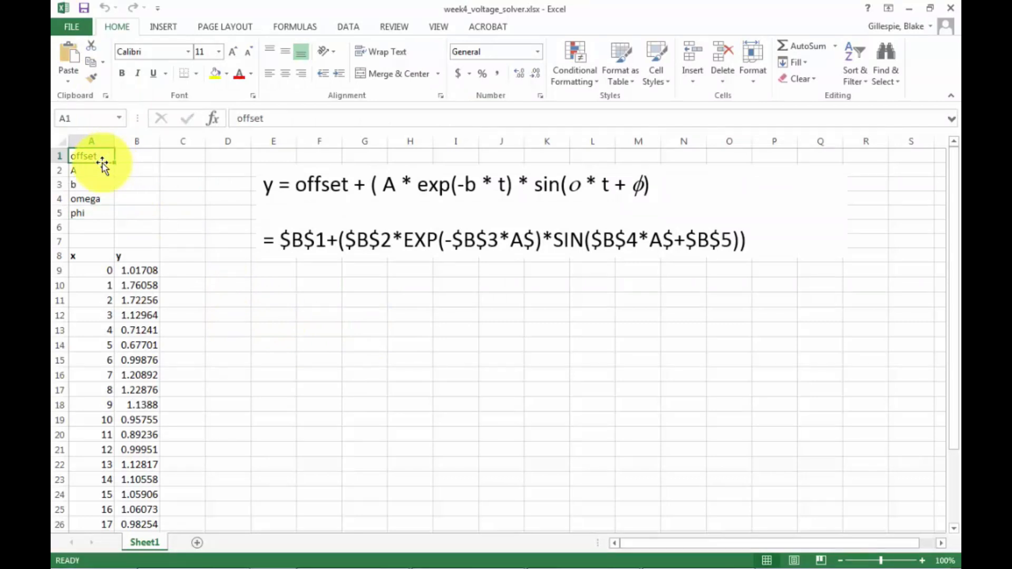
pyautogui.press('Down')
pyautogui.press('Down')
pyautogui.press('Down')
pyautogui.press('Down')
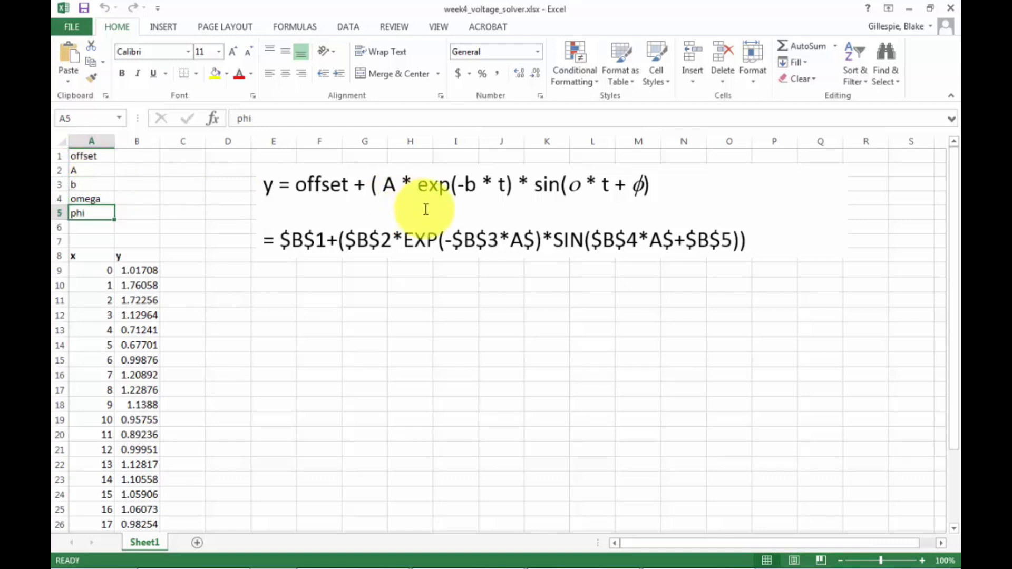
pyautogui.click(278, 167)
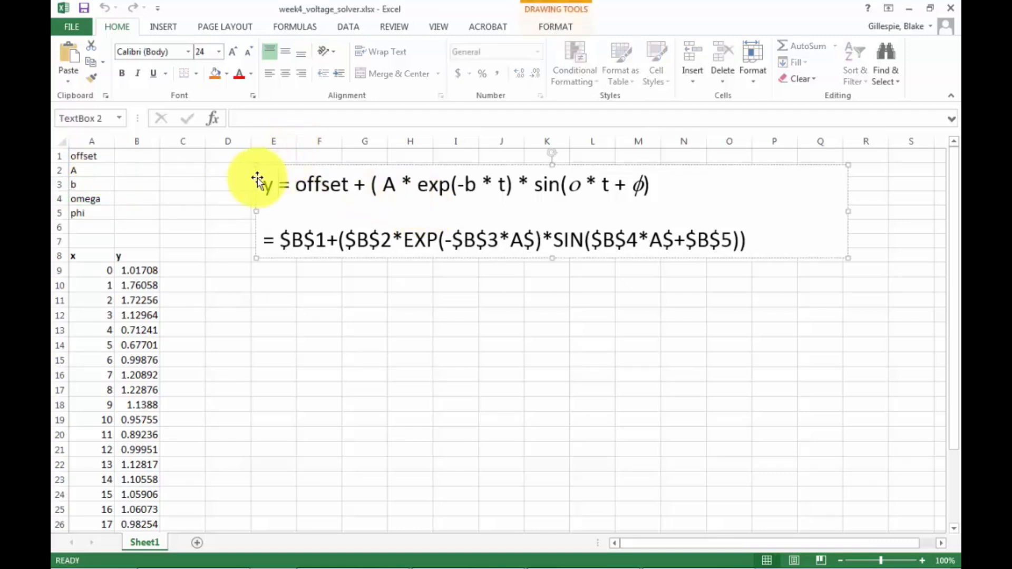
pyautogui.moveTo(266, 186); pyautogui.dragTo(671, 183)
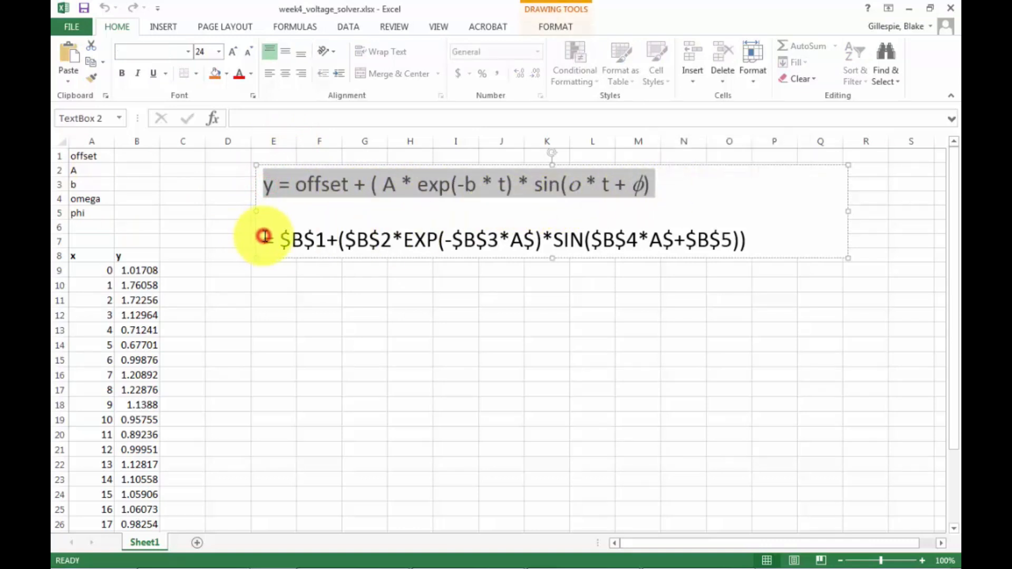
pyautogui.moveTo(264, 236); pyautogui.dragTo(761, 250)
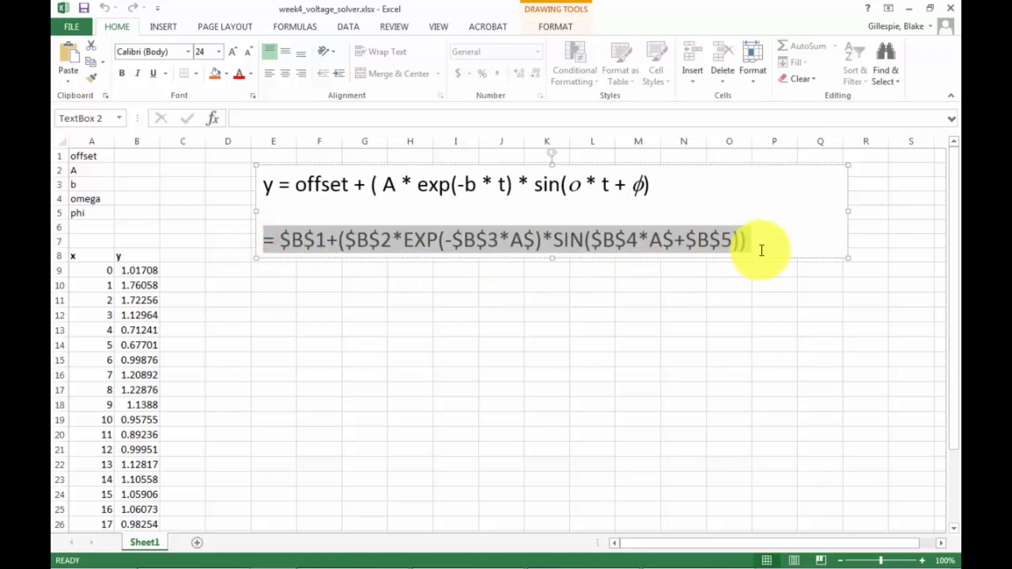
pyautogui.click(697, 288)
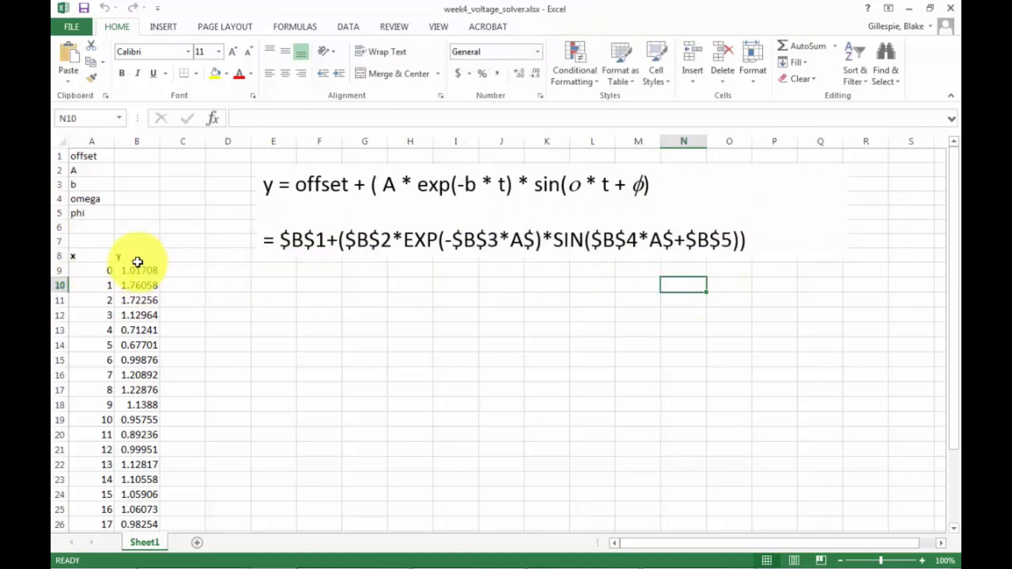
# Plot the x and y data in A9:B31 as a scatter chart with smooth lines and markers.
pyautogui.moveTo(102, 271); pyautogui.dragTo(155, 493)
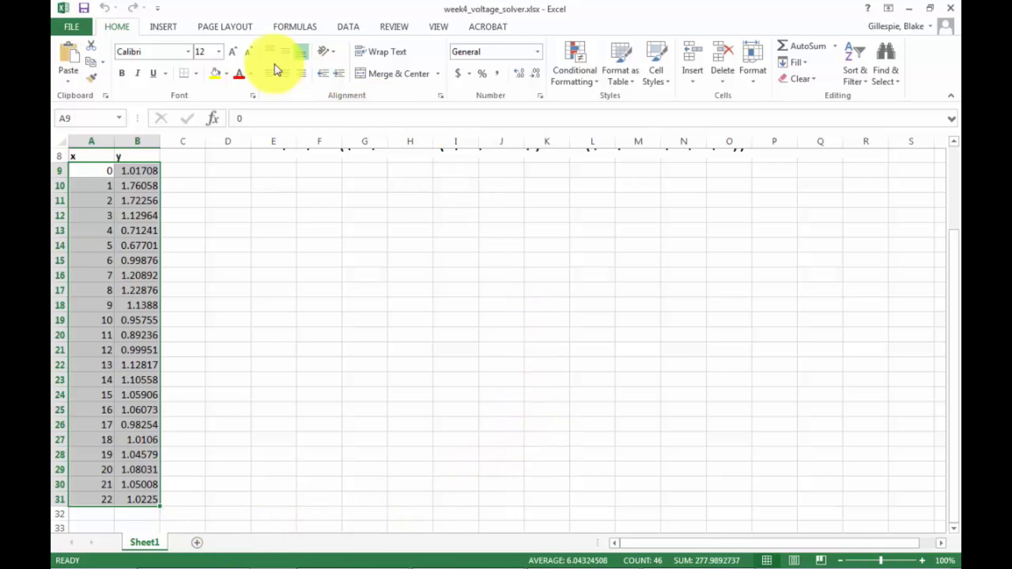
pyautogui.click(159, 26)
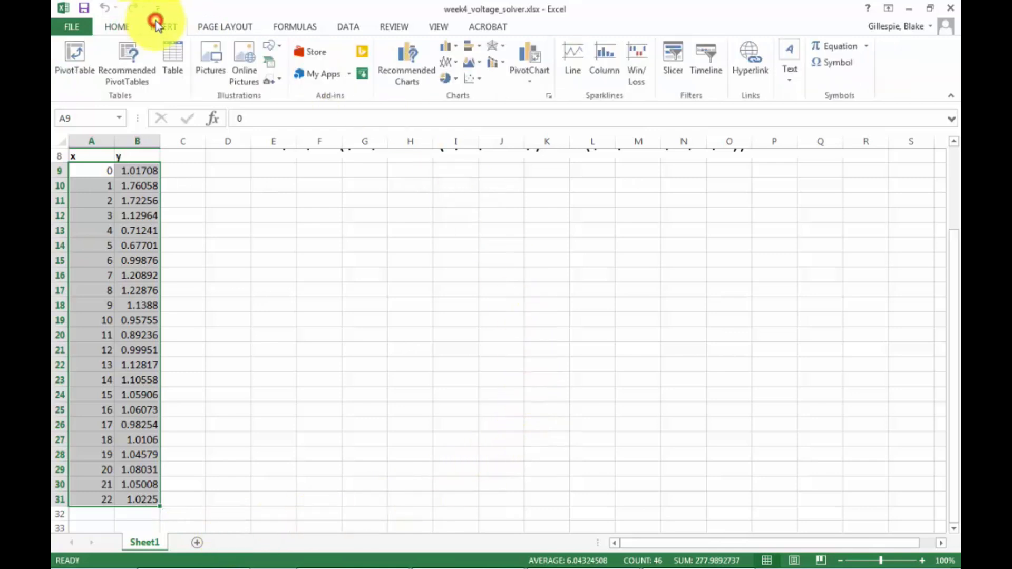
pyautogui.click(478, 81)
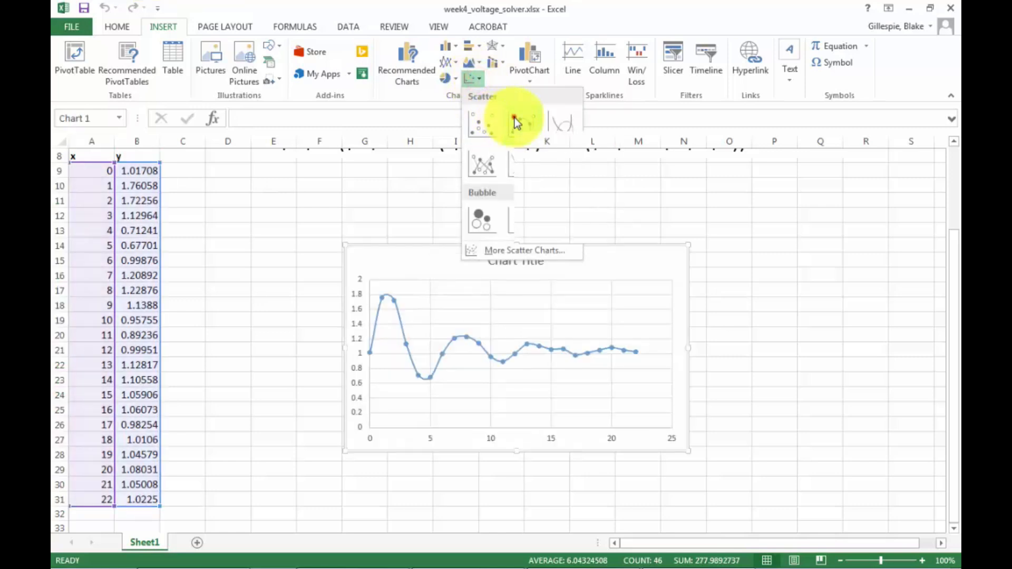
pyautogui.click(515, 120)
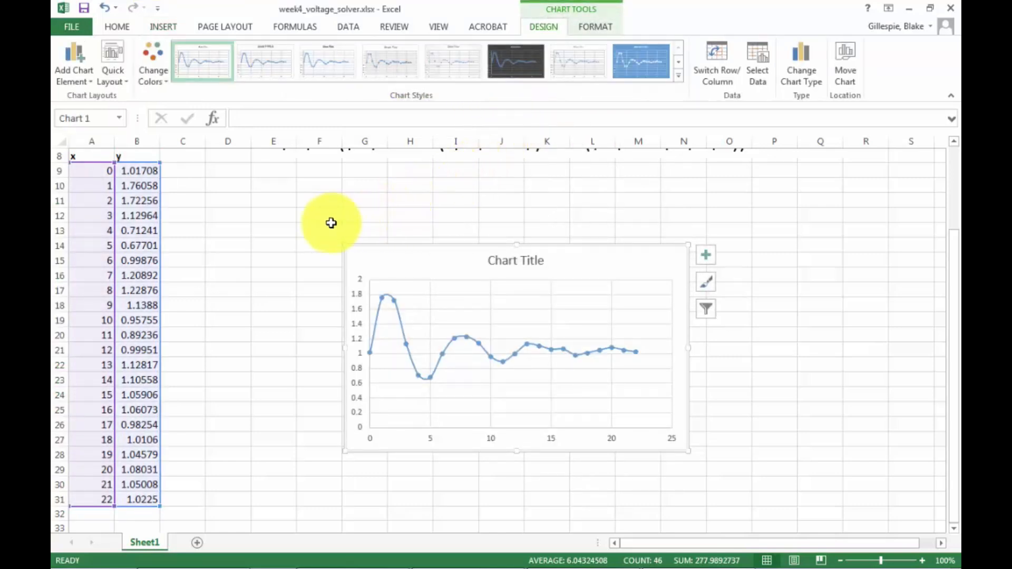
# Remove the connecting line from the chart's data series, leaving only markers.
pyautogui.scroll(2, 254, 241)
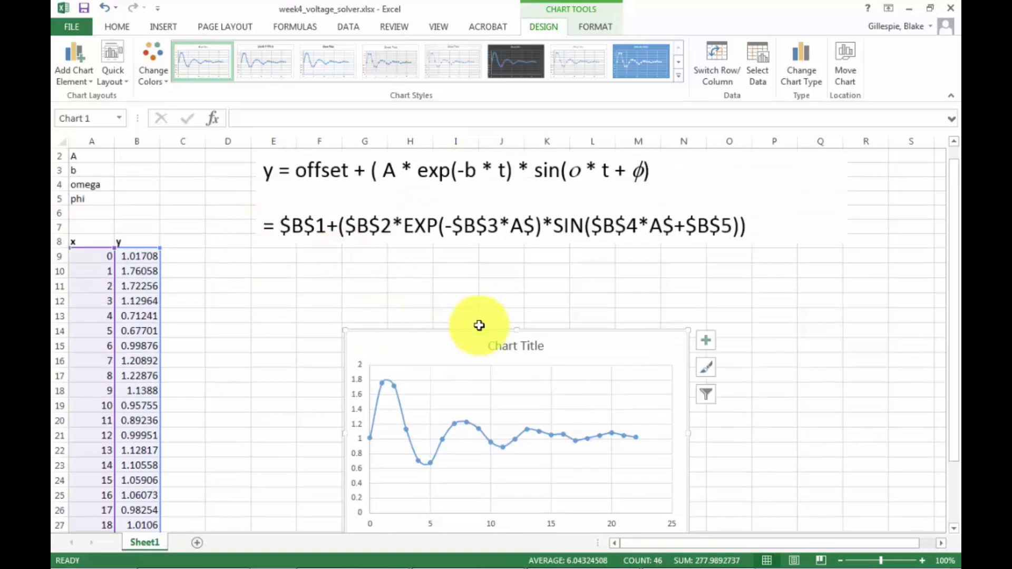
pyautogui.click(636, 436)
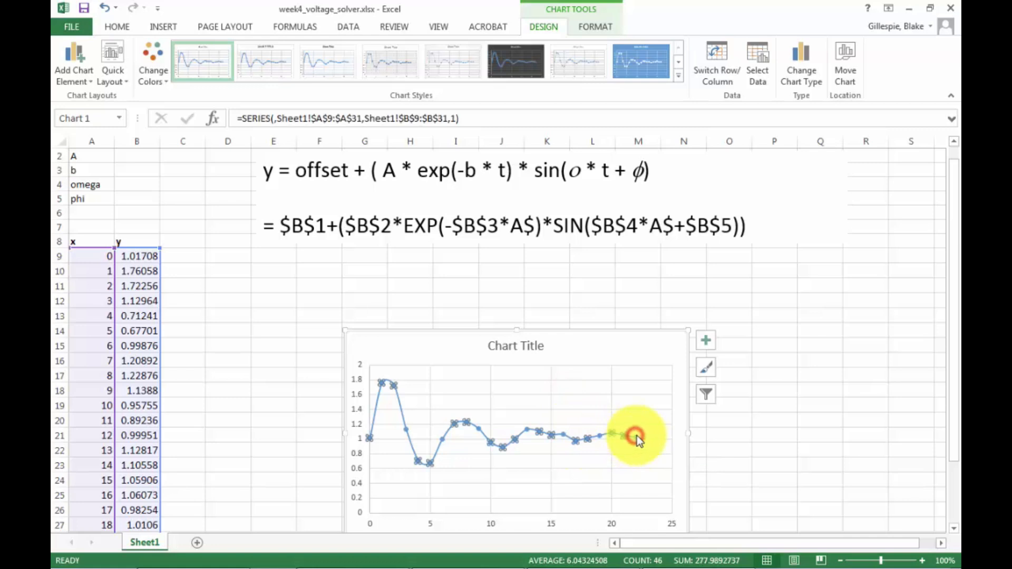
pyautogui.rightClick(636, 436)
pyautogui.click(640, 428)
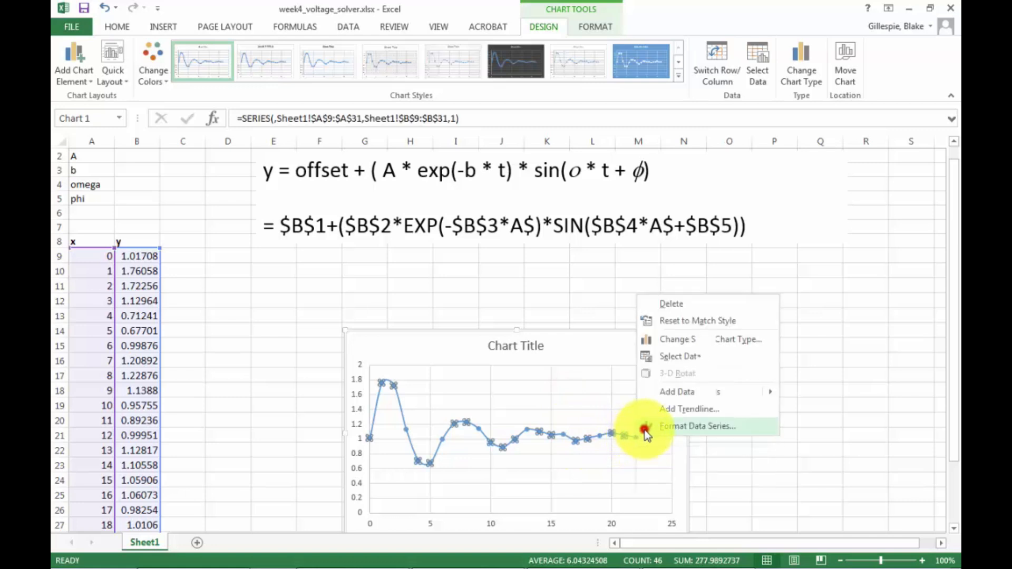
pyautogui.click(781, 199)
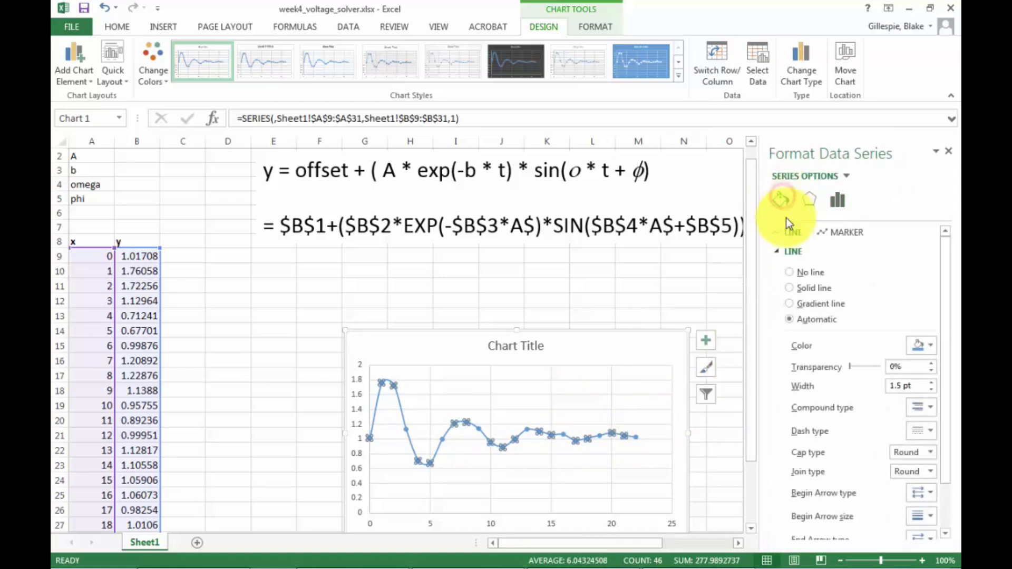
pyautogui.click(788, 271)
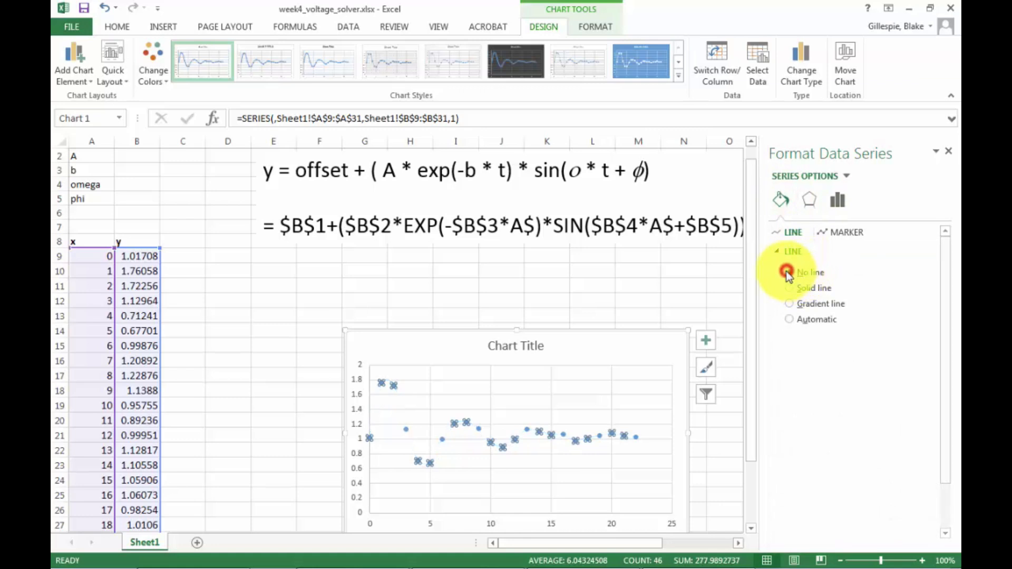
# Set the data series markers to a solid black border and solid black fill.
pyautogui.click(841, 232)
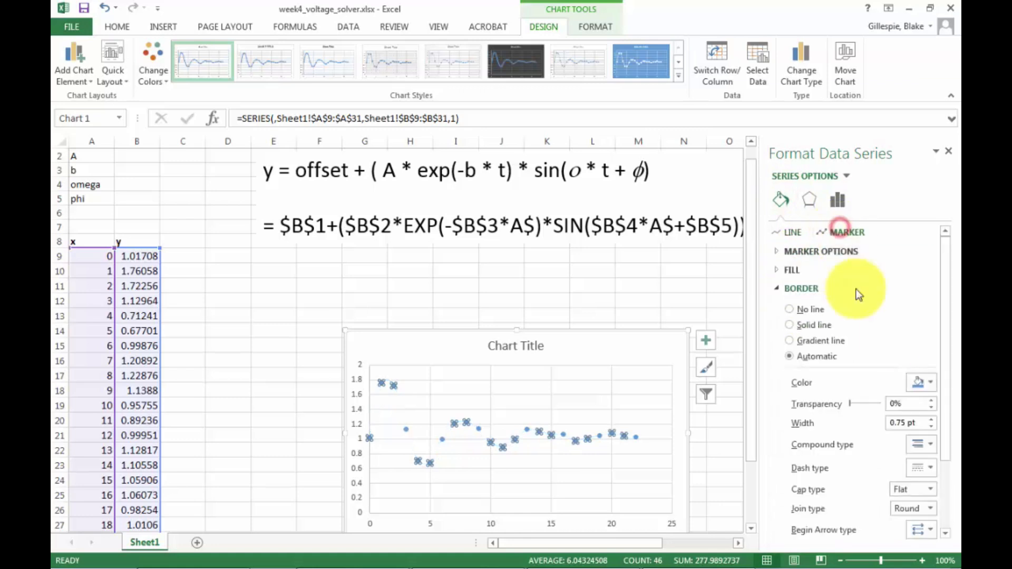
pyautogui.click(919, 382)
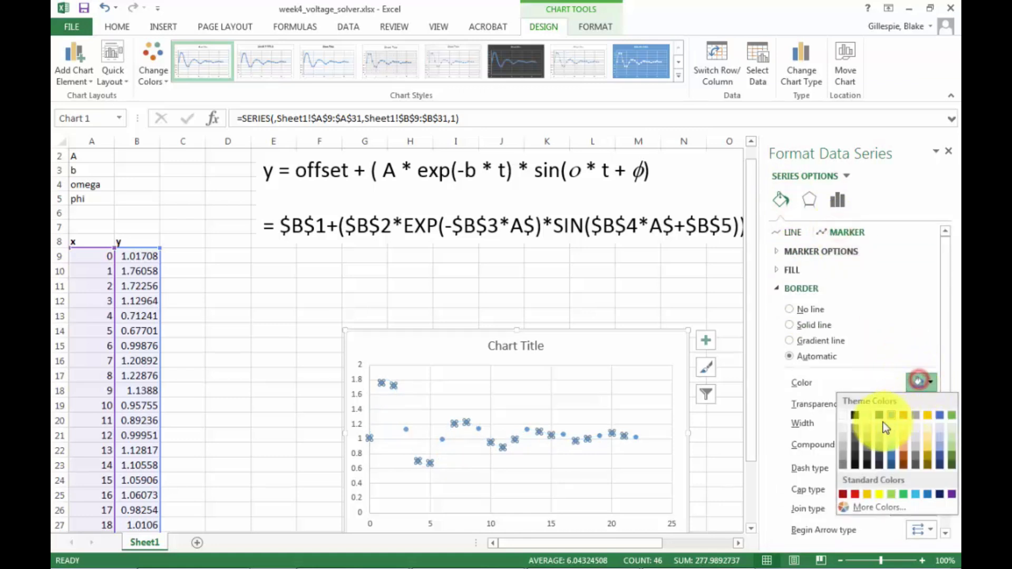
pyautogui.click(854, 415)
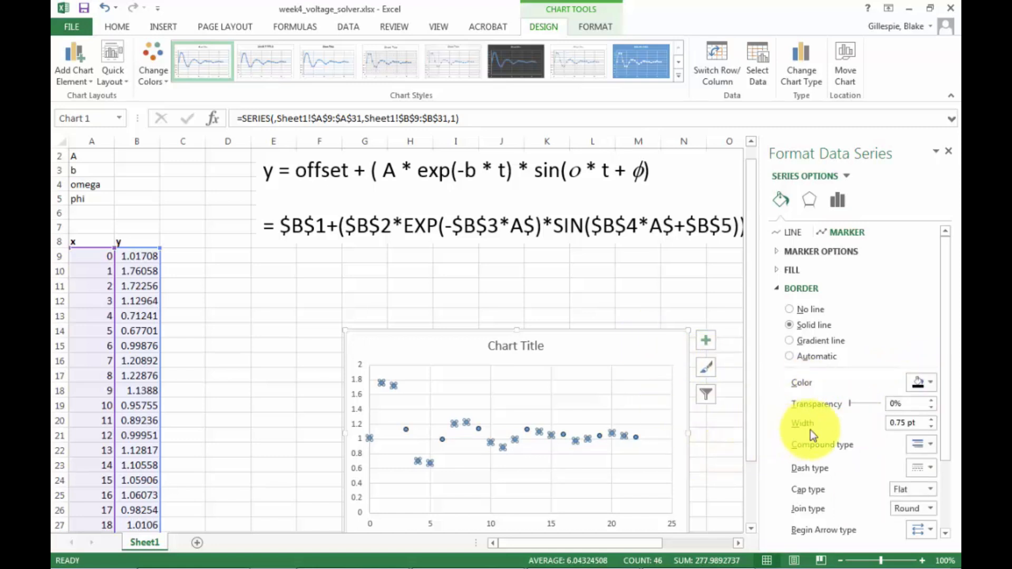
pyautogui.click(777, 275)
pyautogui.click(922, 421)
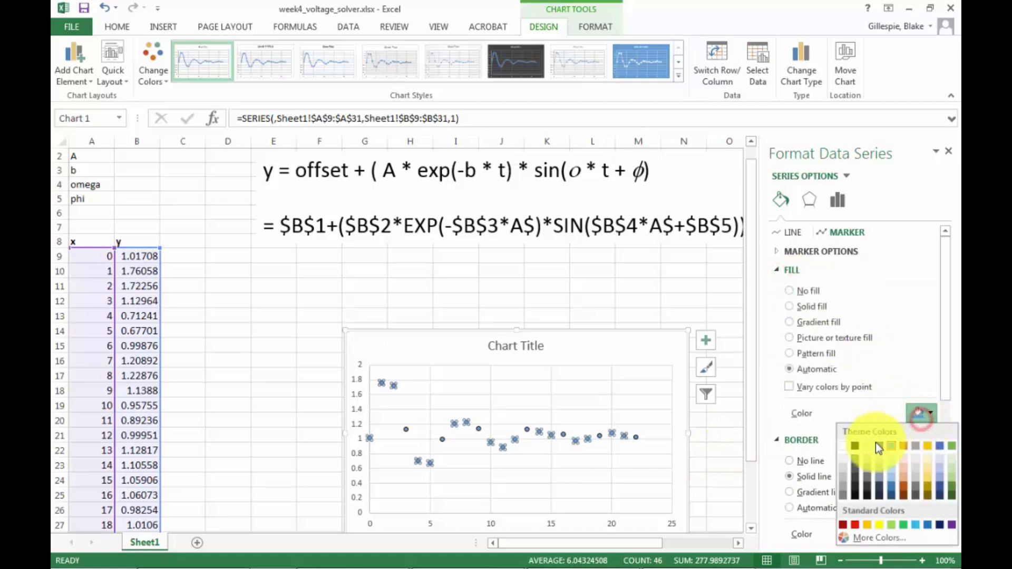
pyautogui.click(849, 445)
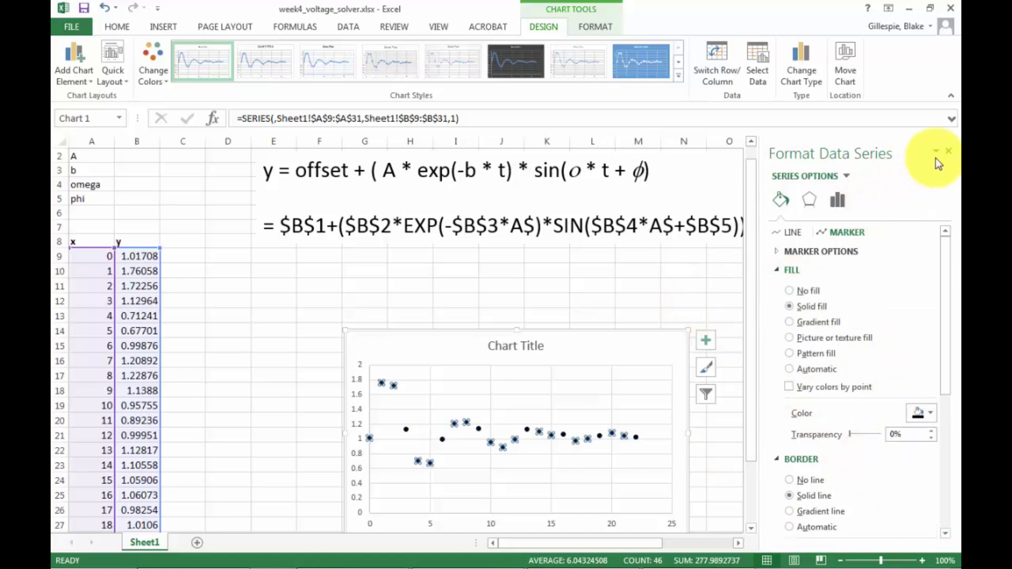
pyautogui.click(948, 152)
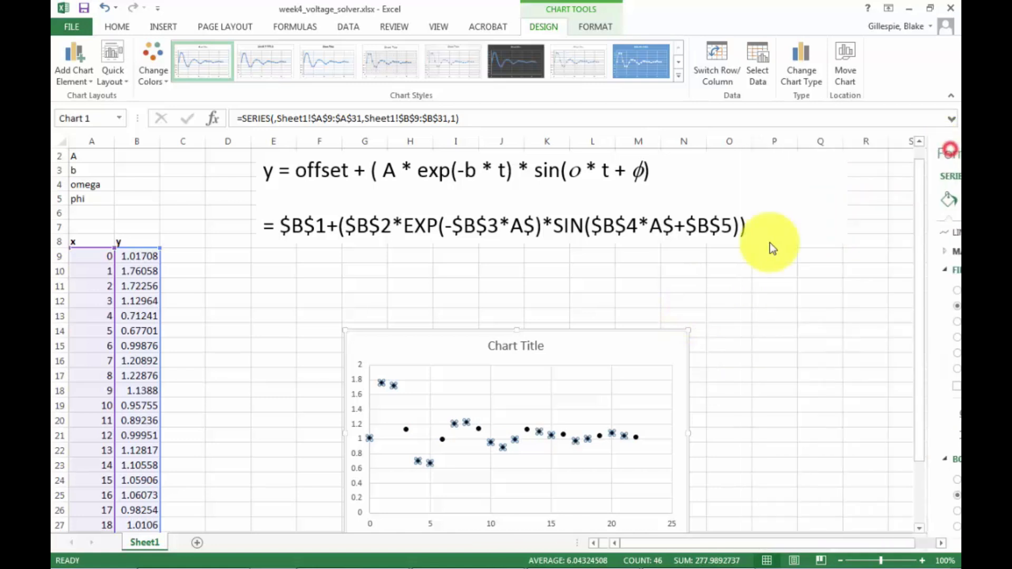
# Move the chart up slightly and apply the quick layout with axis titles and a legend.
pyautogui.click(726, 255)
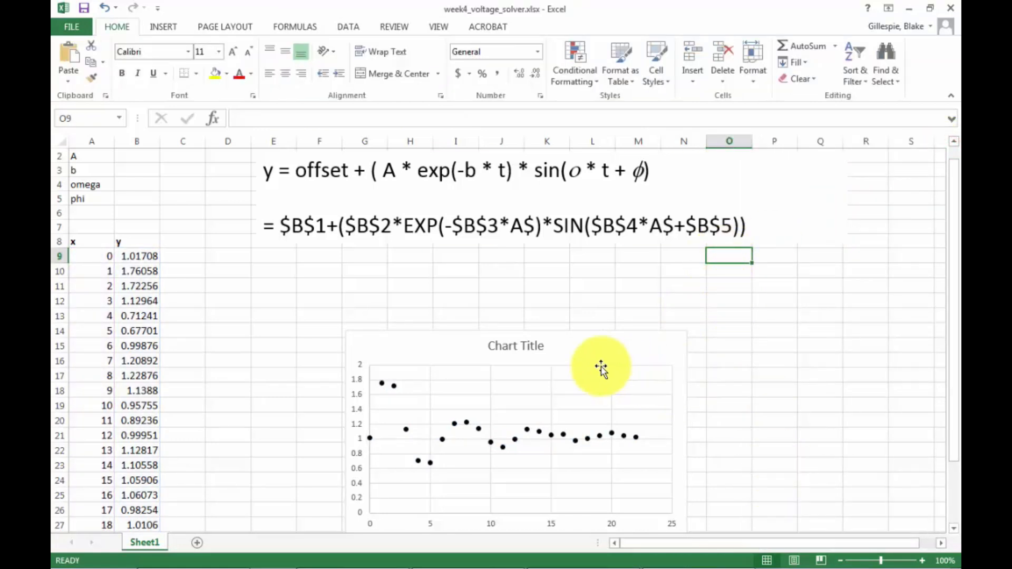
pyautogui.moveTo(592, 355); pyautogui.dragTo(596, 322)
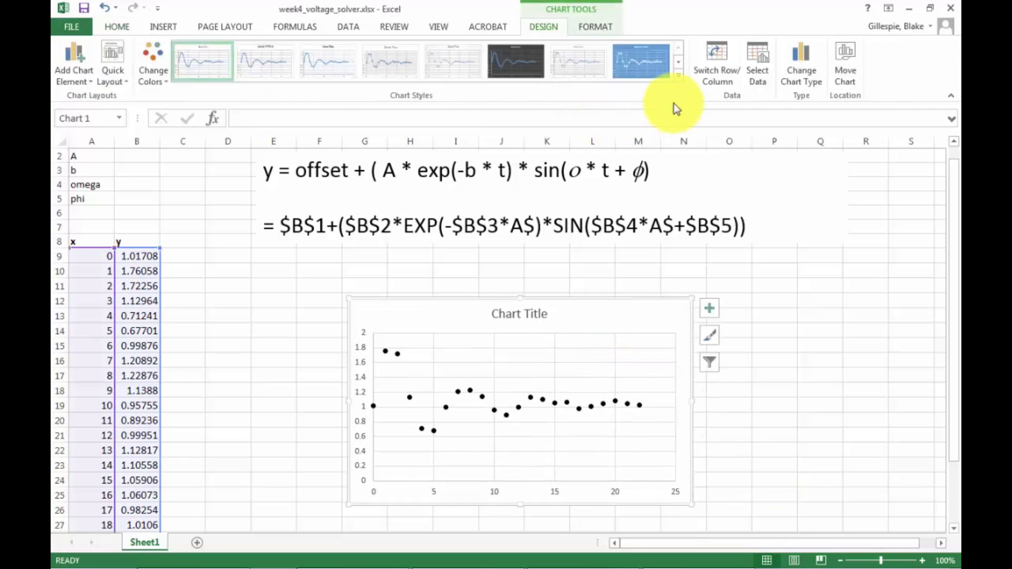
pyautogui.click(543, 26)
pyautogui.click(119, 66)
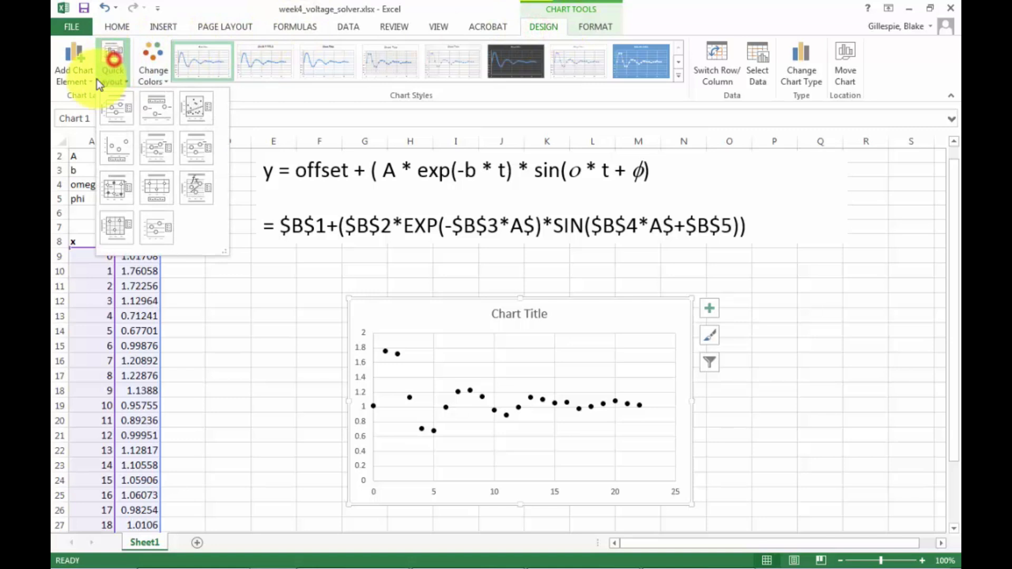
pyautogui.click(113, 119)
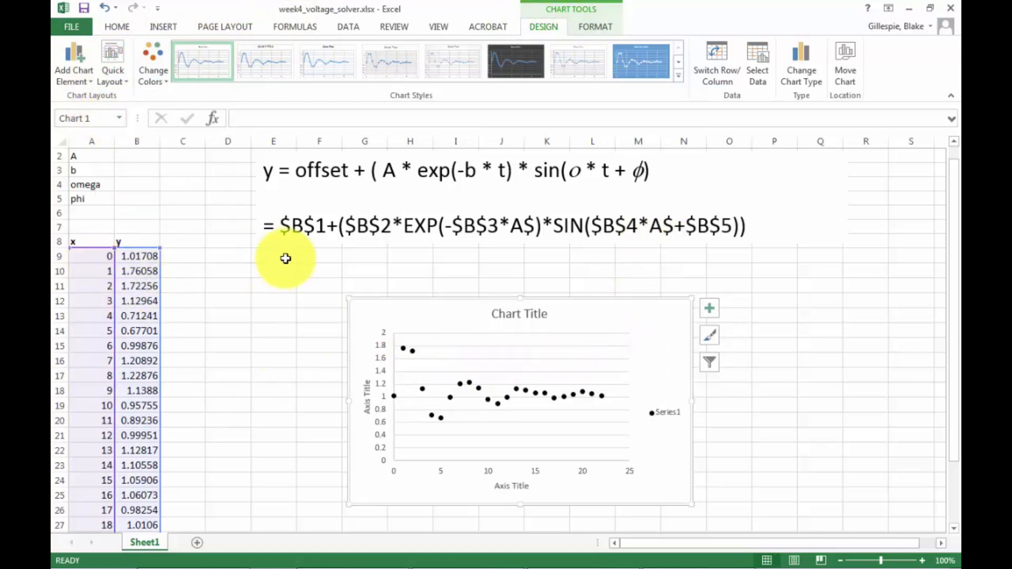
# Label cell C8 as model data and widen column C to fit it.
pyautogui.click(188, 242)
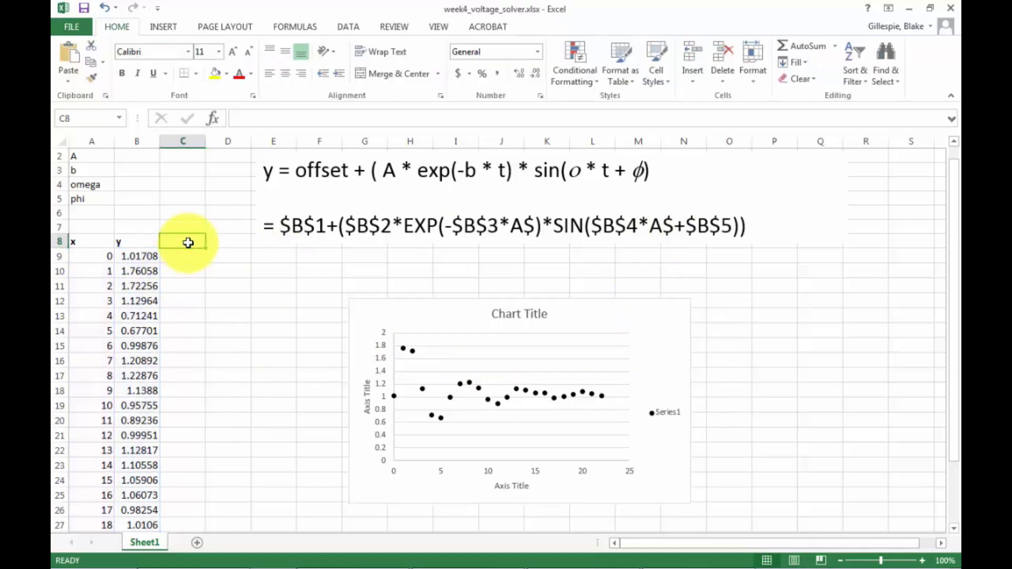
pyautogui.write('model')
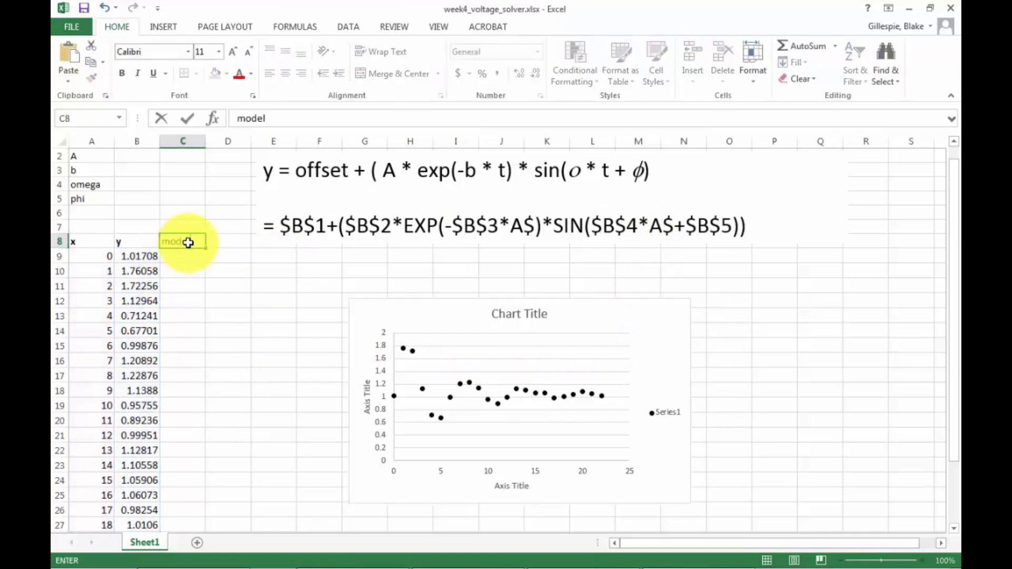
pyautogui.write(' data')
pyautogui.press('Return')
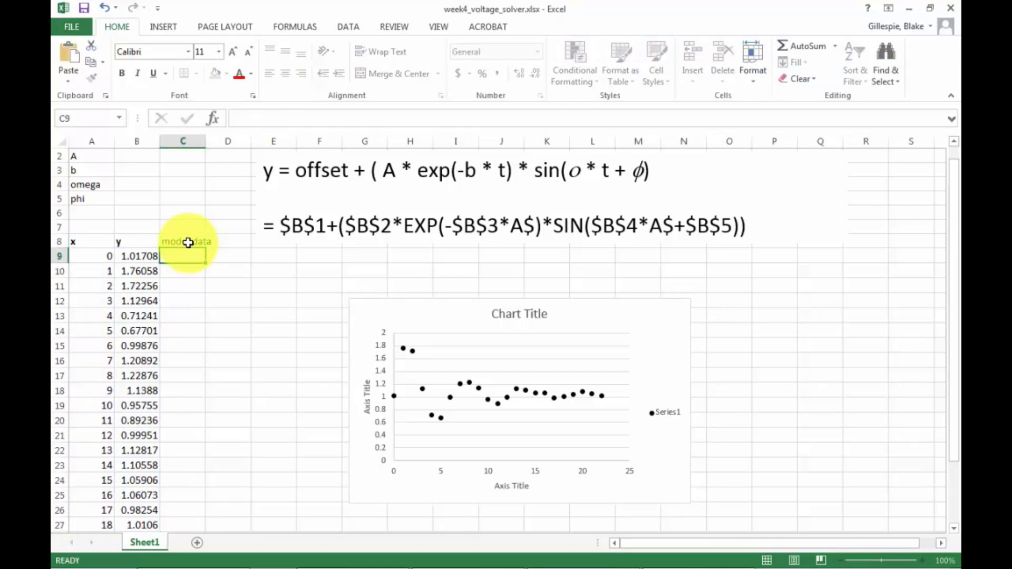
pyautogui.moveTo(206, 138); pyautogui.dragTo(216, 139)
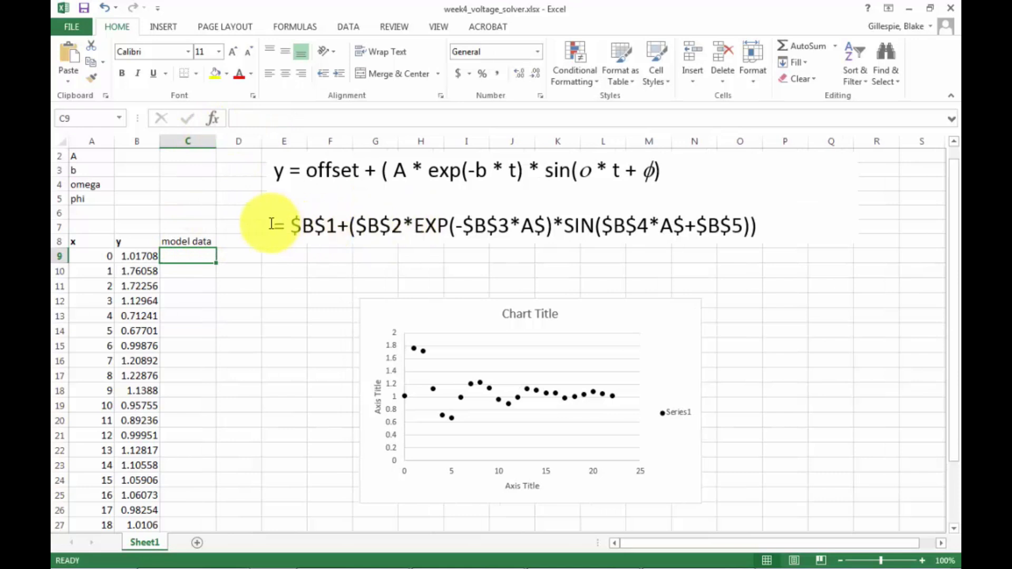
# Examine the parts of the Excel model formula in the text box referencing each parameter cell.
pyautogui.moveTo(274, 225); pyautogui.dragTo(807, 228)
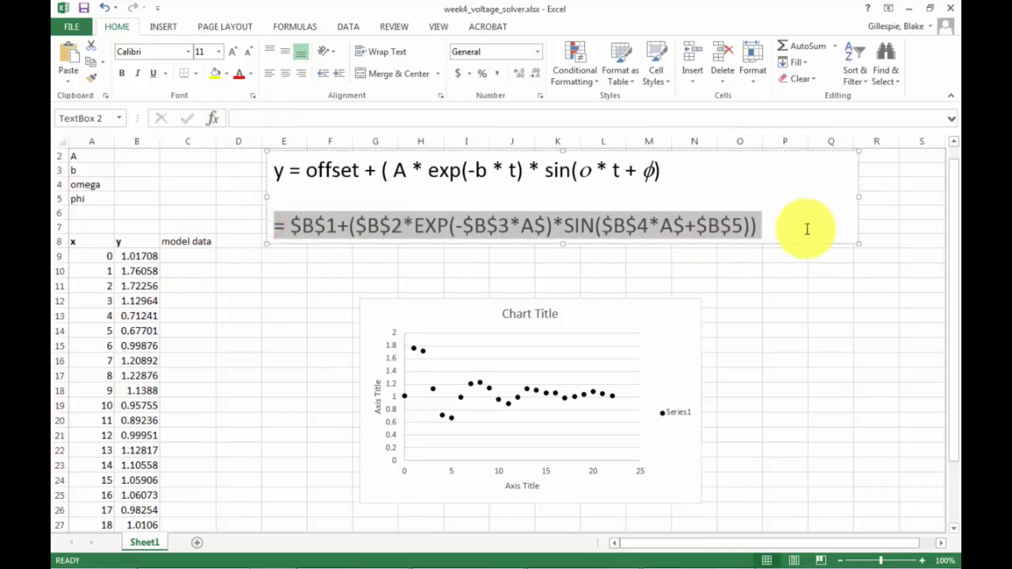
pyautogui.click(771, 214)
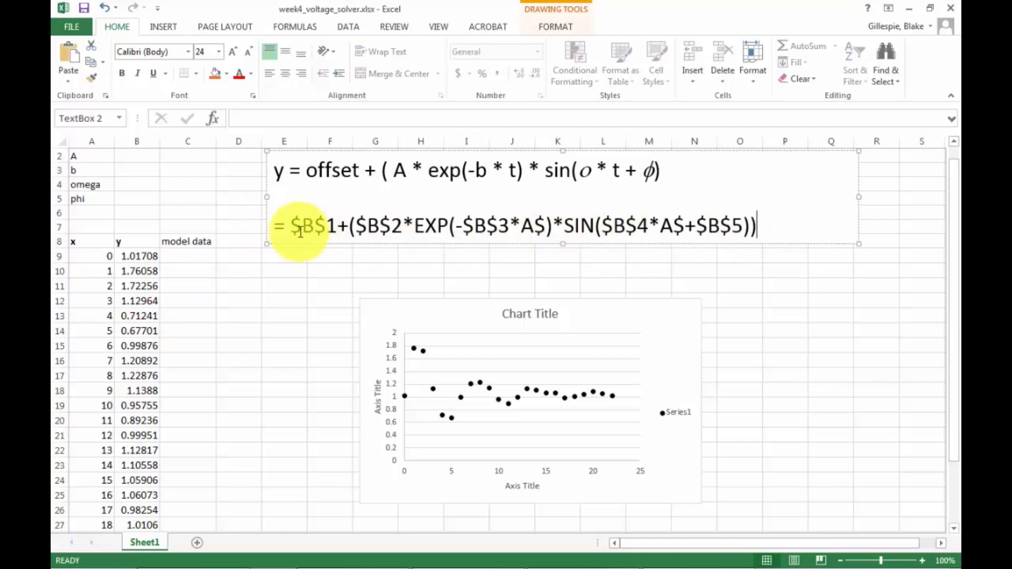
pyautogui.moveTo(291, 227); pyautogui.dragTo(399, 225)
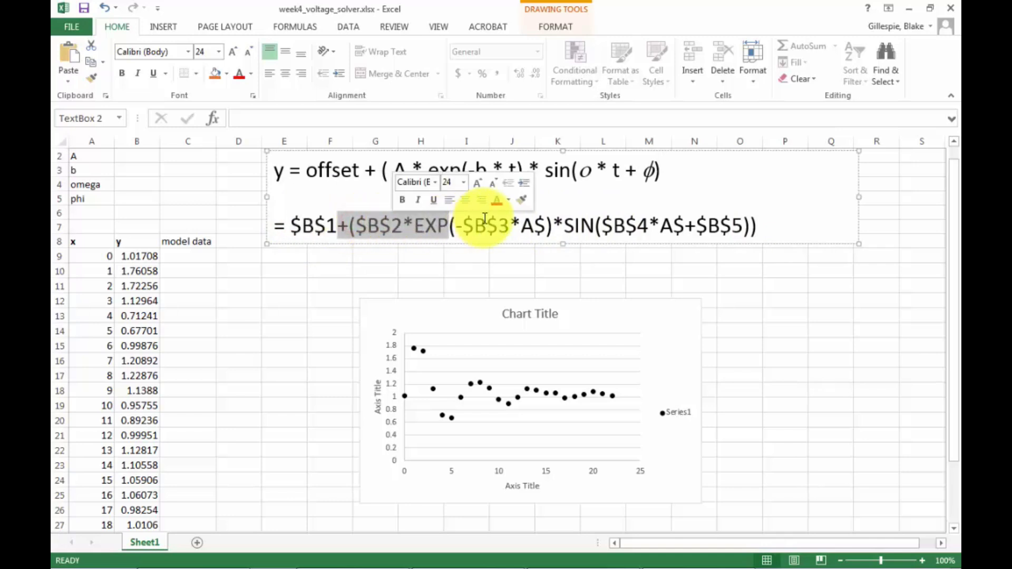
pyautogui.click(481, 223)
pyautogui.moveTo(469, 225); pyautogui.dragTo(507, 225)
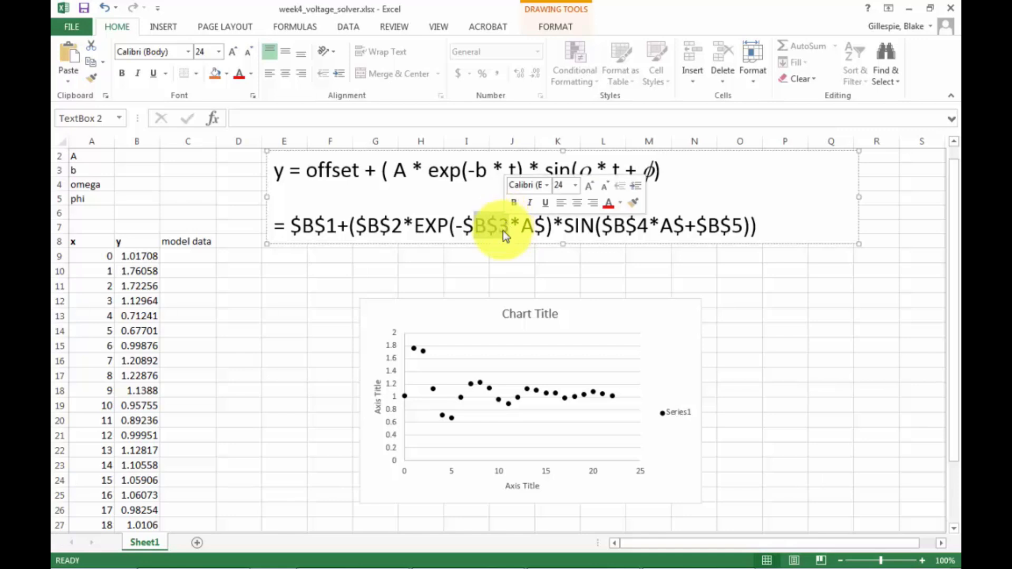
pyautogui.moveTo(613, 225); pyautogui.dragTo(742, 227)
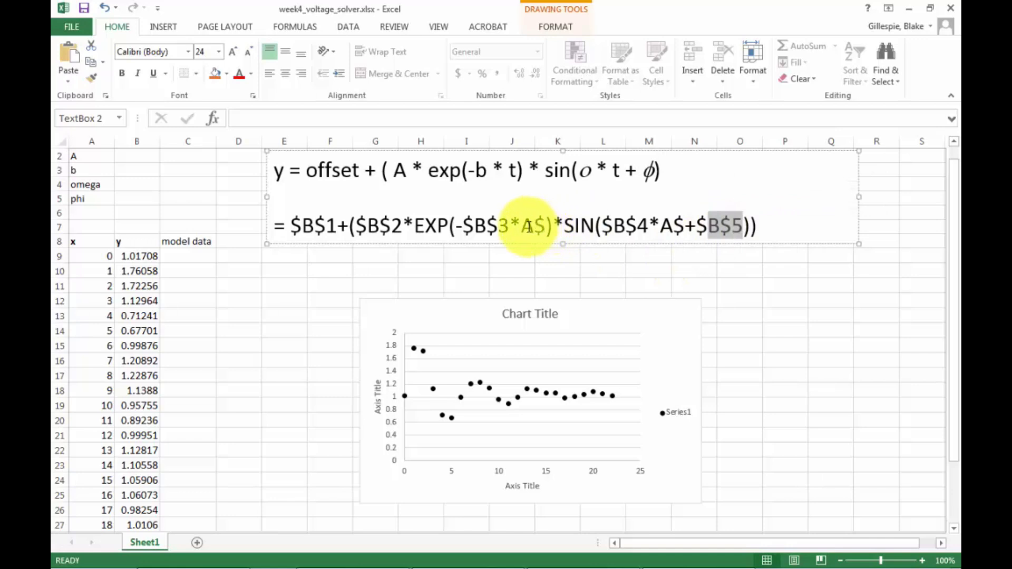
# Copy the Excel formula text from the text box and paste it into the formula for model data cell C9.
pyautogui.moveTo(549, 226); pyautogui.dragTo(472, 225)
pyautogui.moveTo(662, 221); pyautogui.dragTo(614, 226)
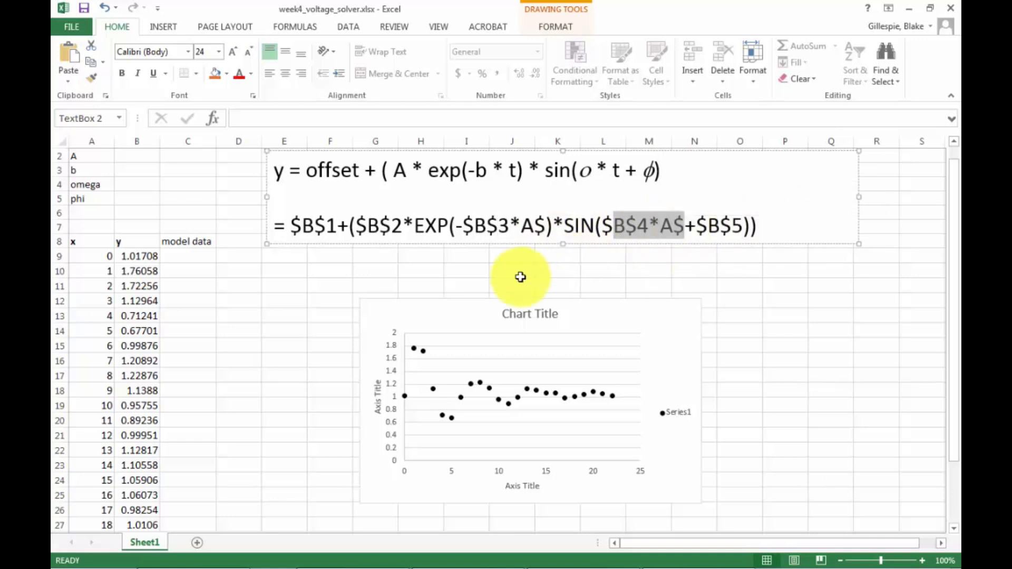
pyautogui.click(492, 260)
pyautogui.click(315, 225)
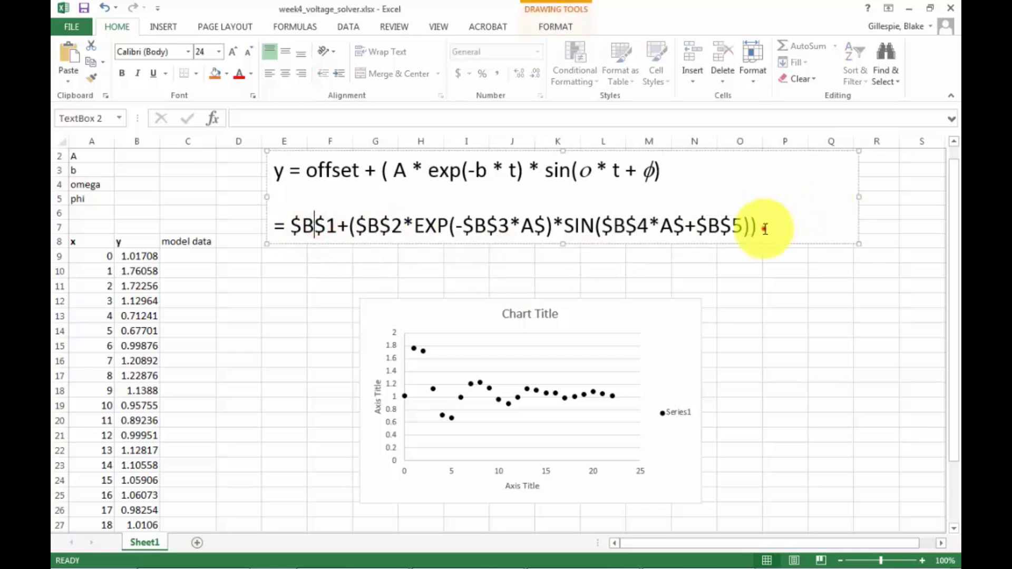
pyautogui.moveTo(764, 228); pyautogui.dragTo(274, 229)
pyautogui.hotkey('ctrl', 'c')
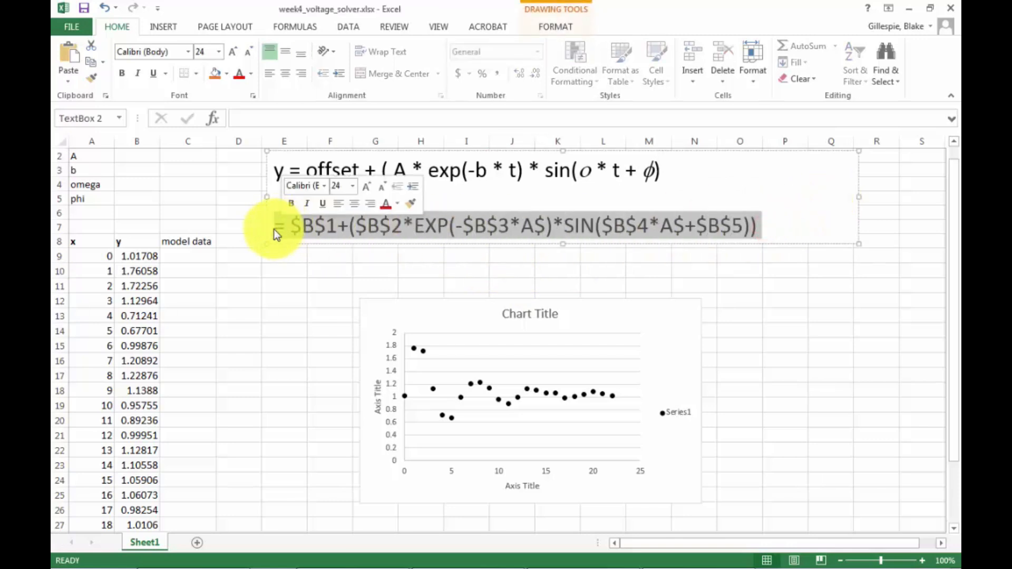
pyautogui.click(191, 258)
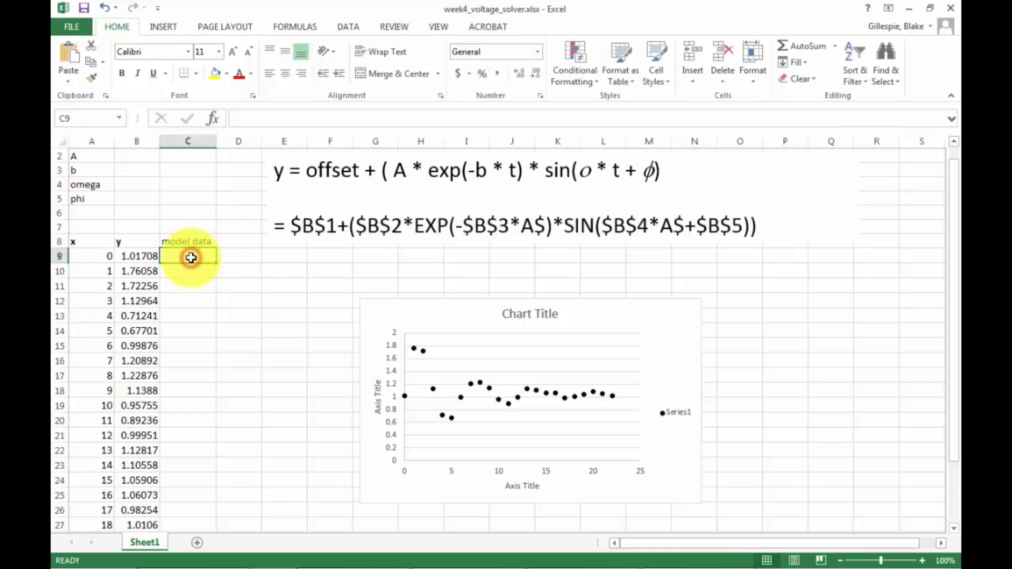
pyautogui.rightClick(191, 257)
pyautogui.click(247, 115)
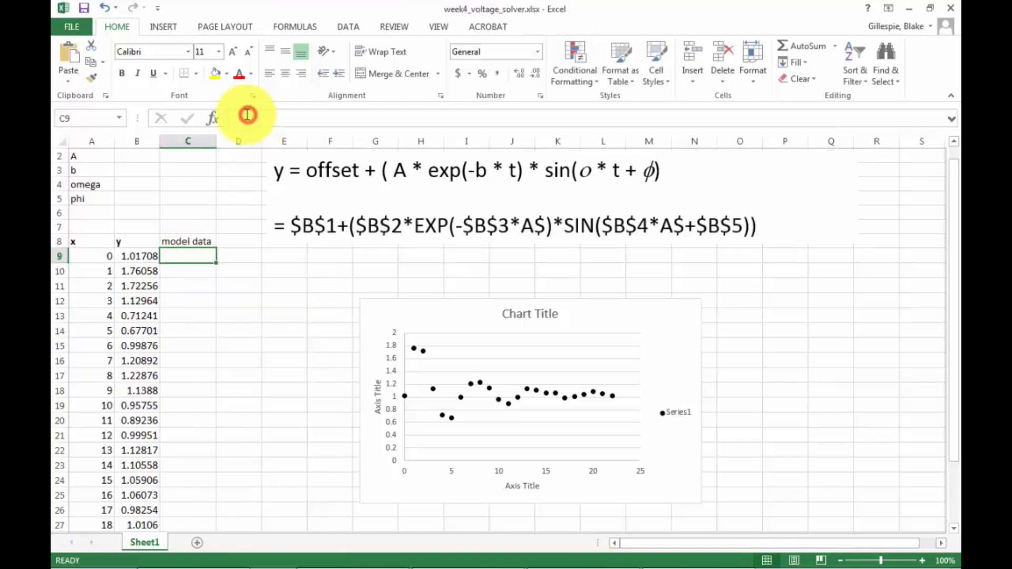
pyautogui.rightClick(246, 115)
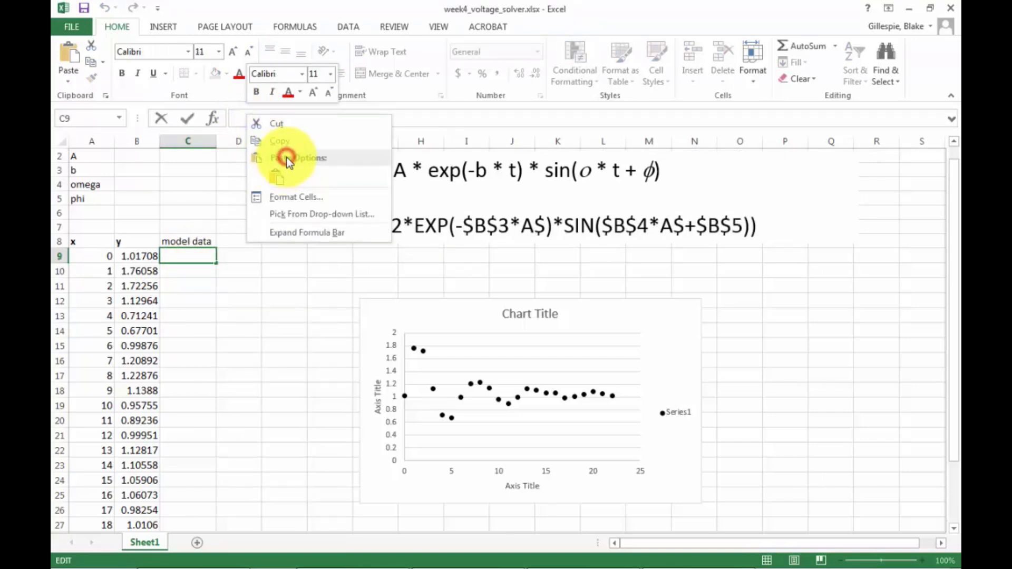
pyautogui.click(276, 176)
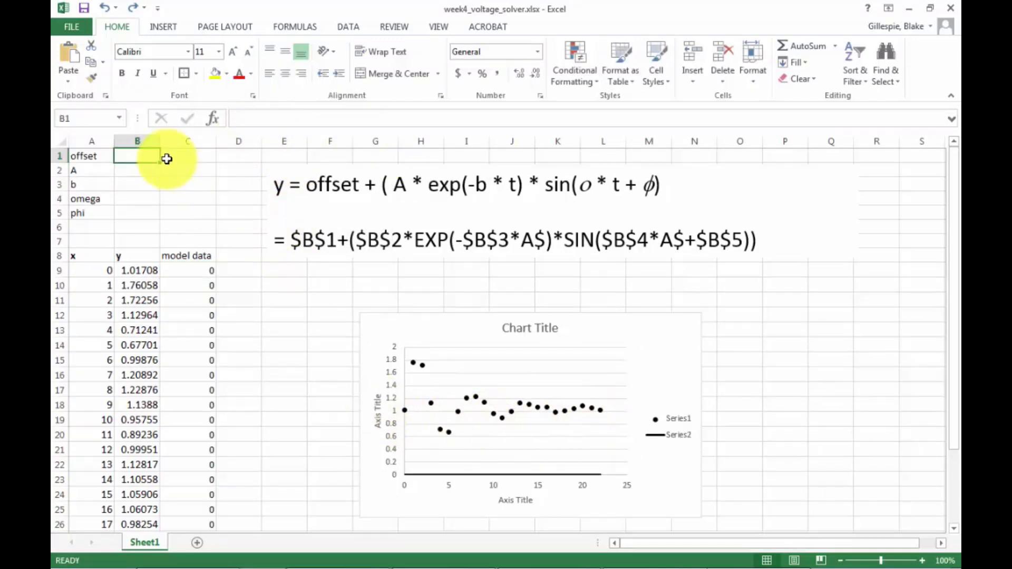
# Set the initial values of offset, A, b, omega and phi in cells B1 to B5 all to 1.
pyautogui.write('1')
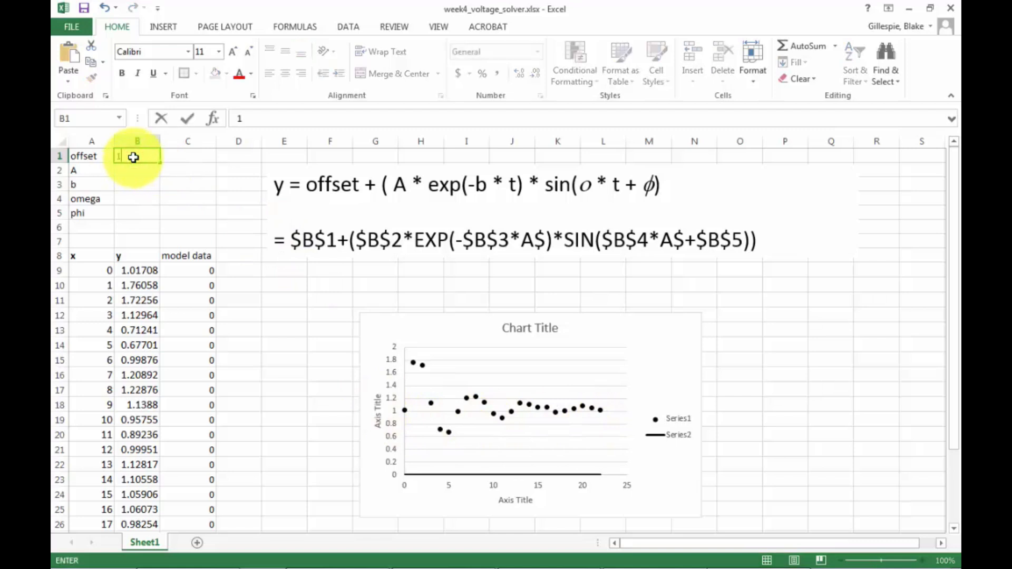
pyautogui.press('Return')
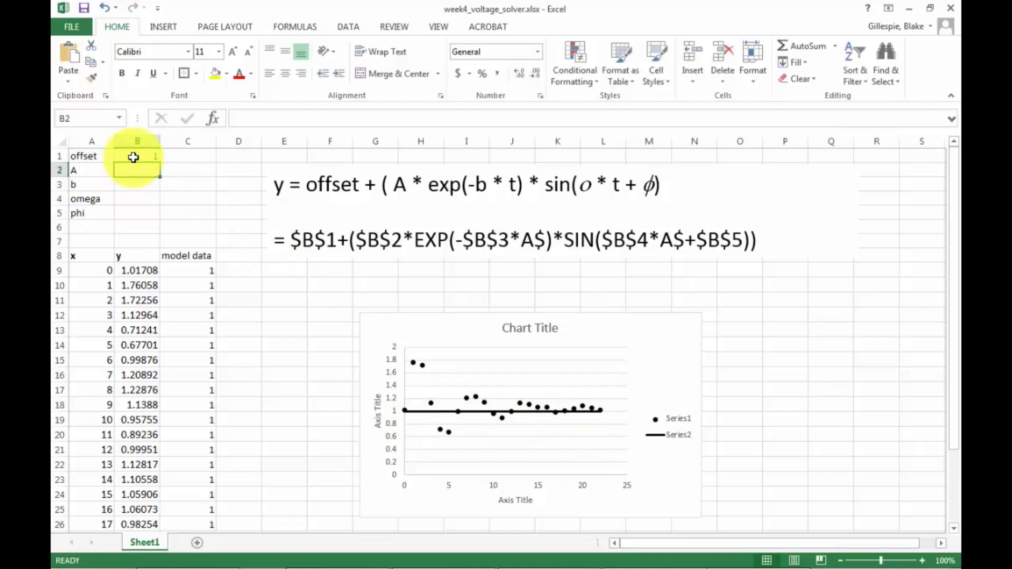
pyautogui.write('1')
pyautogui.press('Return')
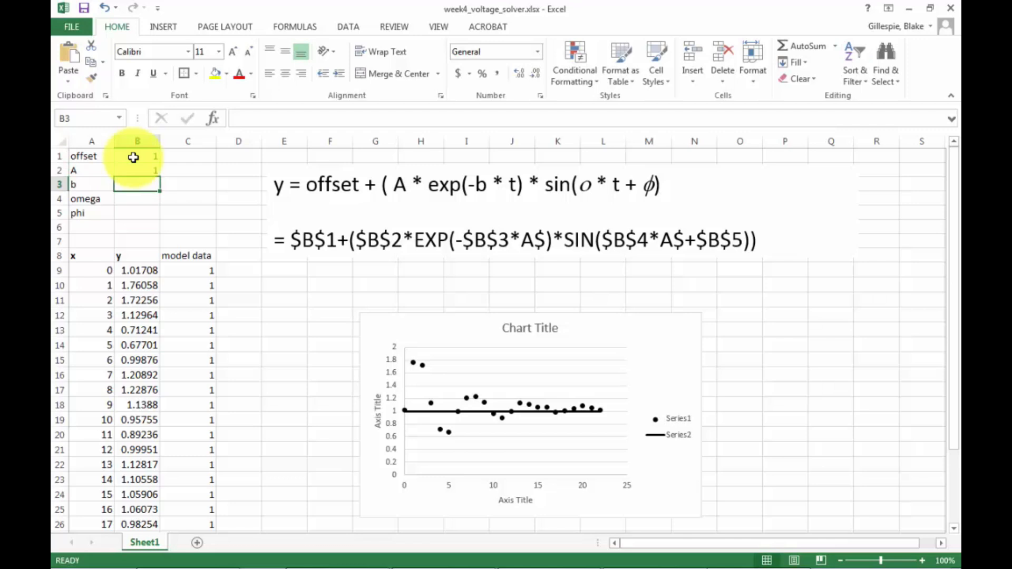
pyautogui.write('1')
pyautogui.press('Return')
pyautogui.write('1')
pyautogui.press('Return')
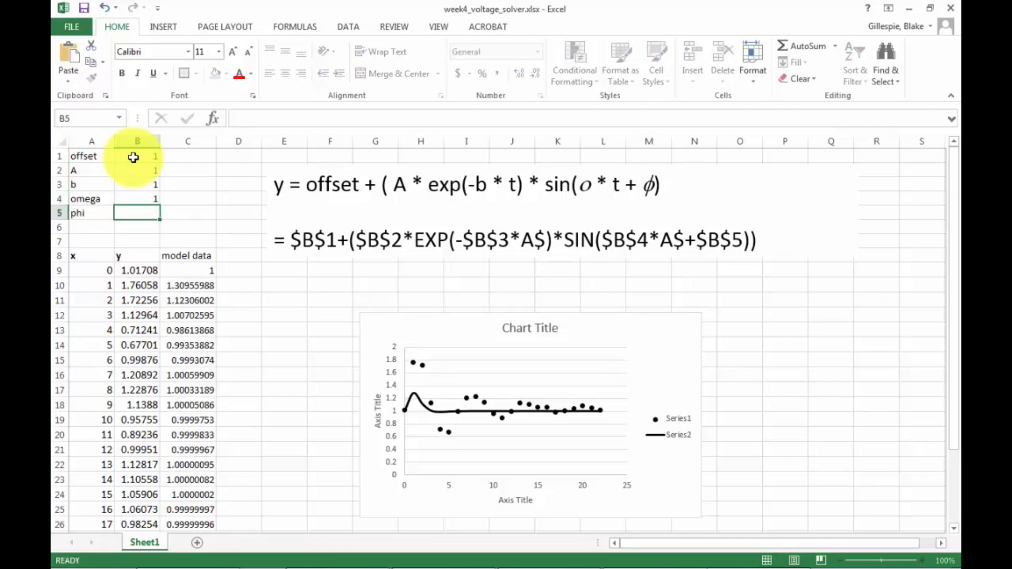
pyautogui.write('1')
pyautogui.press('Return')
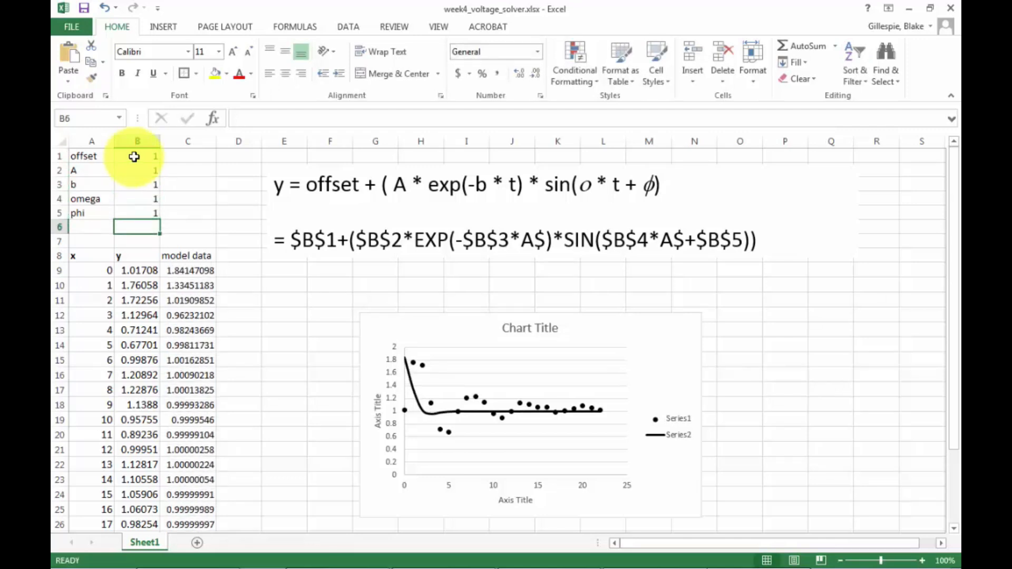
# Try an amplitude A of 2, then restore it to 1.
pyautogui.click(152, 170)
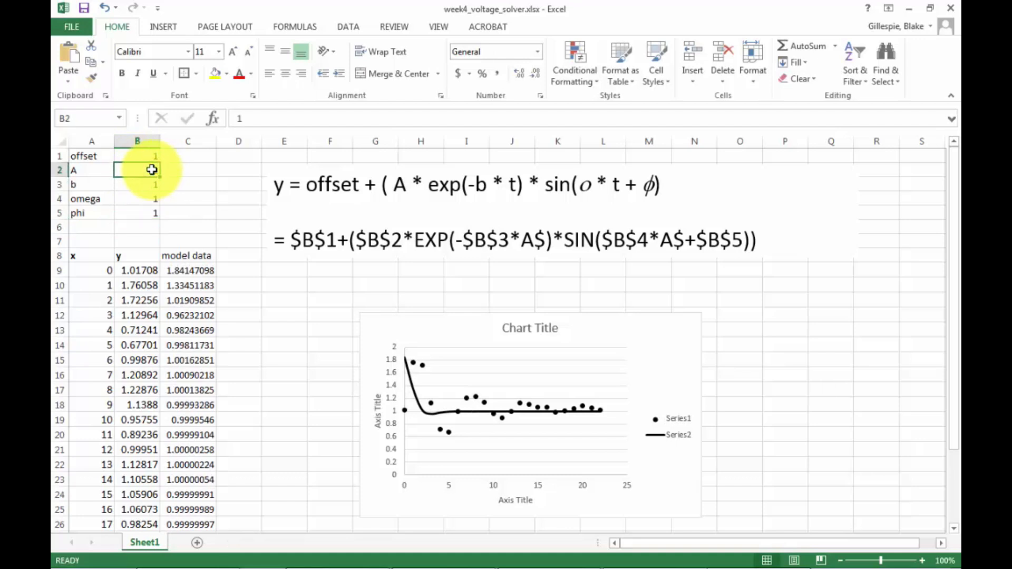
pyautogui.press('Return')
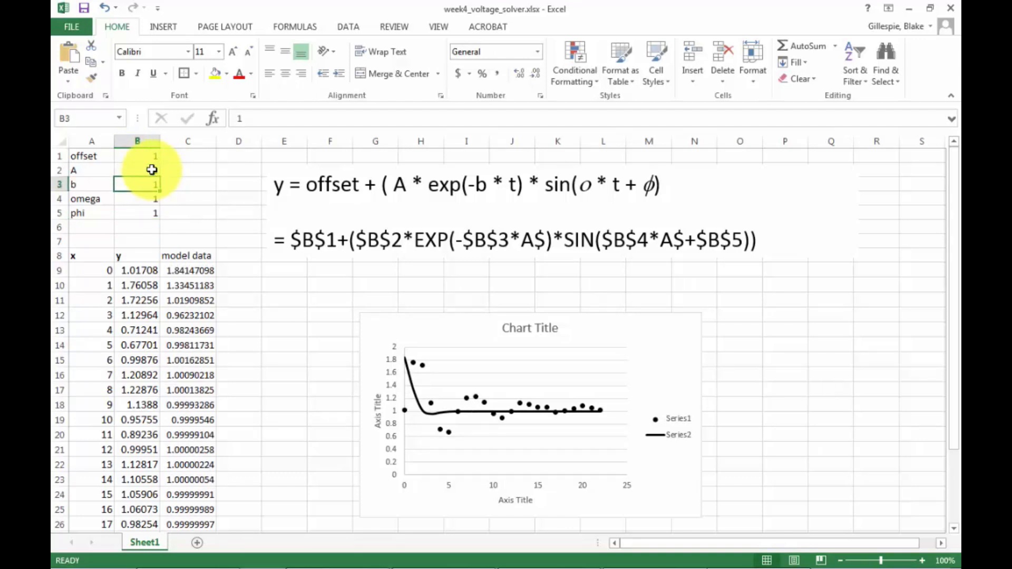
pyautogui.click(152, 170)
pyautogui.write('2')
pyautogui.press('Return')
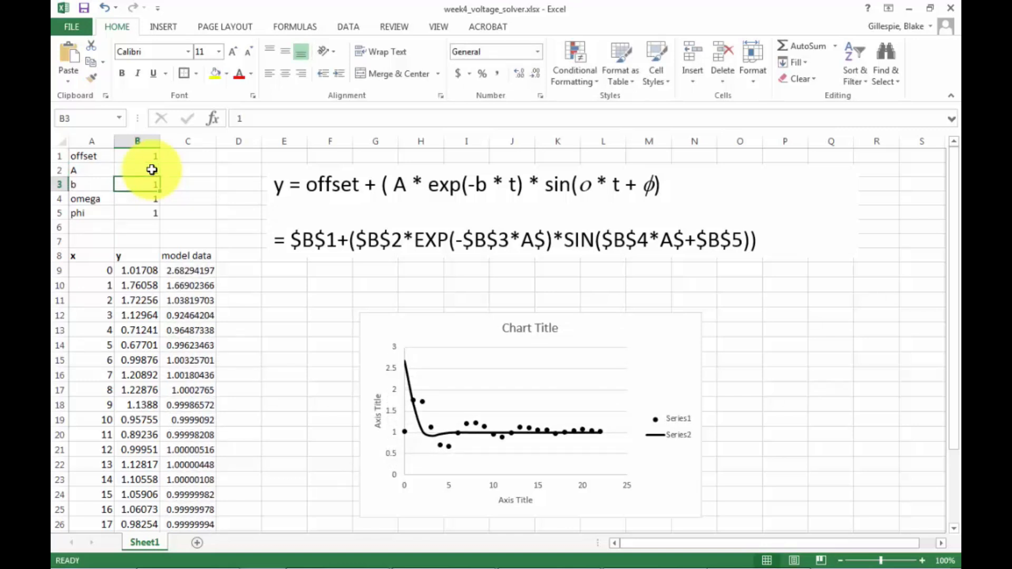
pyautogui.click(152, 170)
pyautogui.write('1')
pyautogui.press('Return')
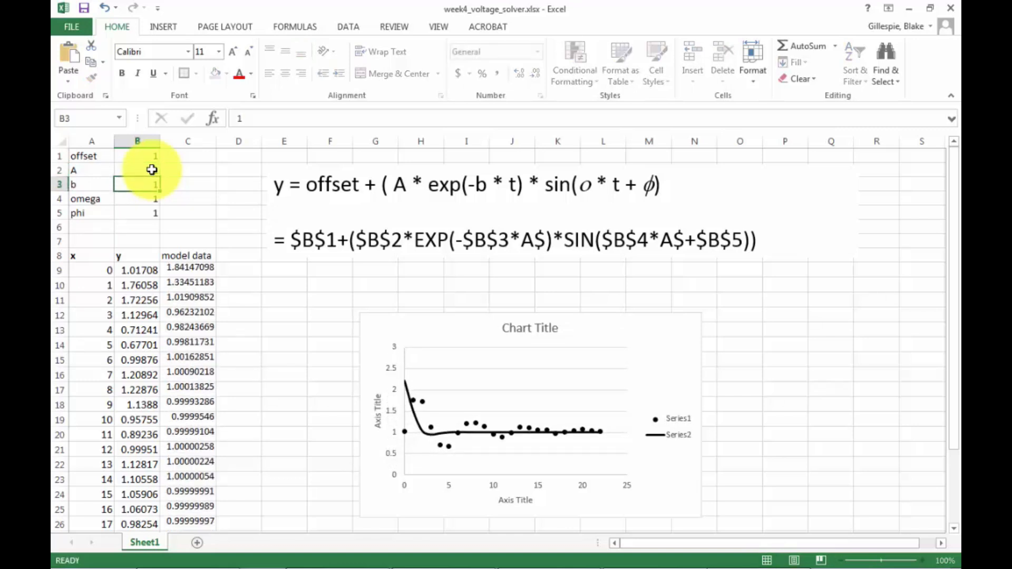
# Adjust the damping parameter b, trying 2 and 0.5, and settle on 0.2.
pyautogui.press('Return')
pyautogui.press('Up')
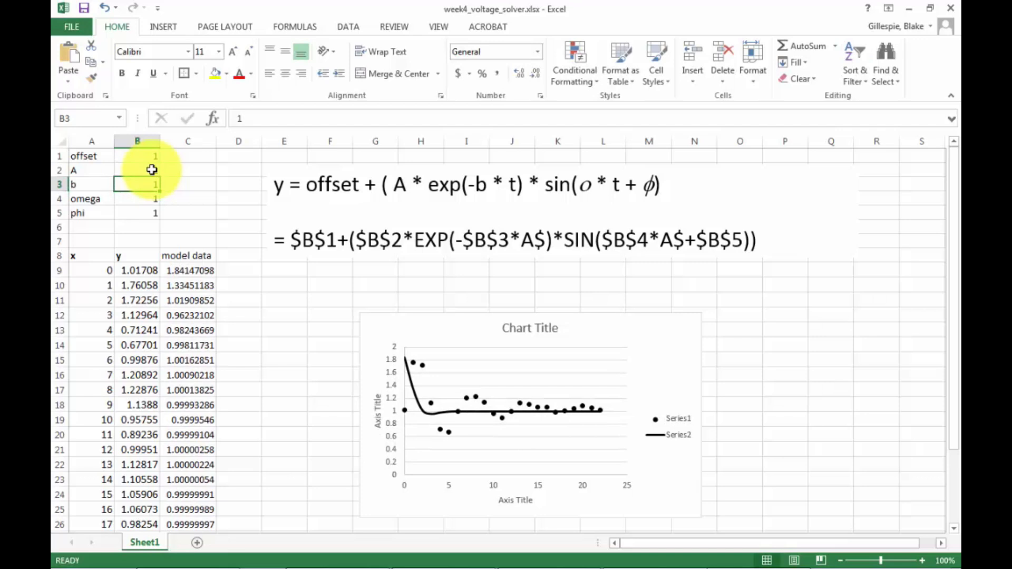
pyautogui.write('2')
pyautogui.press('Return')
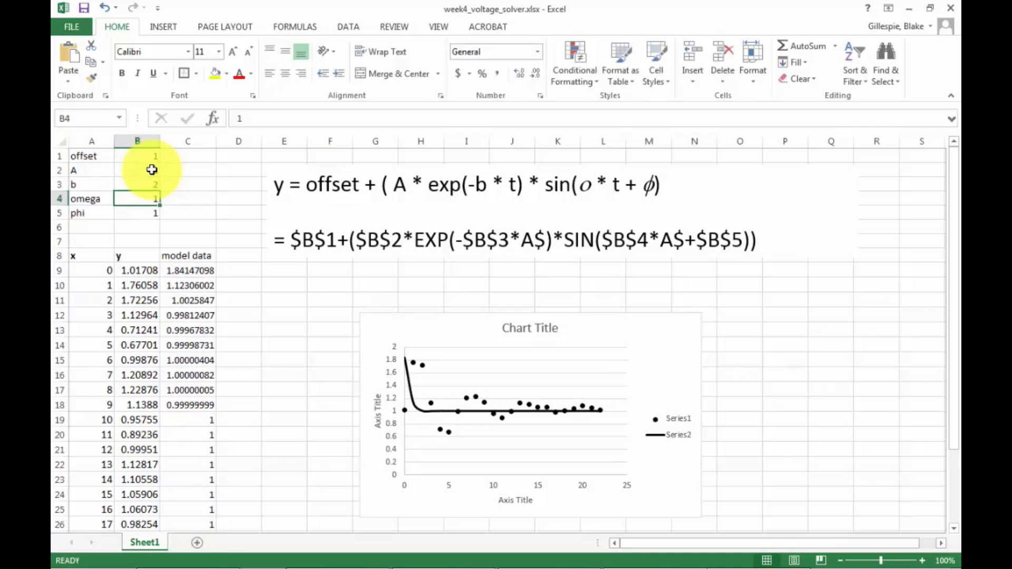
pyautogui.press('Up')
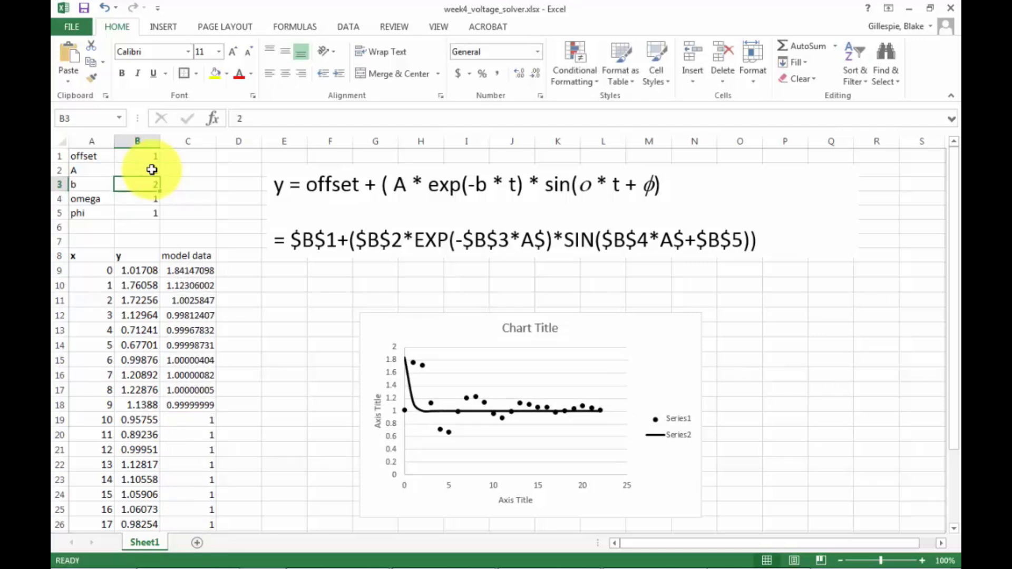
pyautogui.write('0.5')
pyautogui.press('Return')
pyautogui.press('Up')
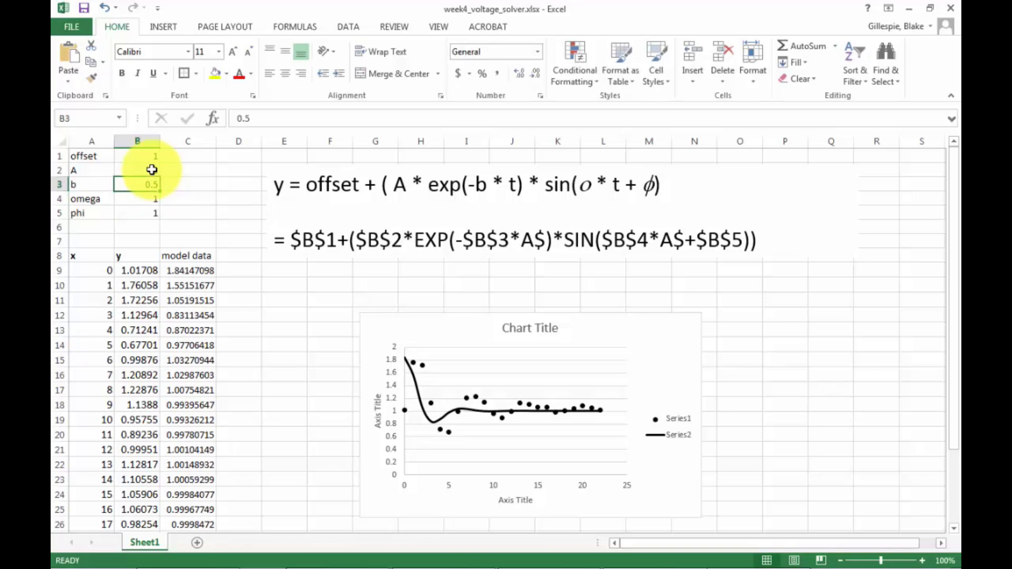
pyautogui.write('0.2')
pyautogui.press('Return')
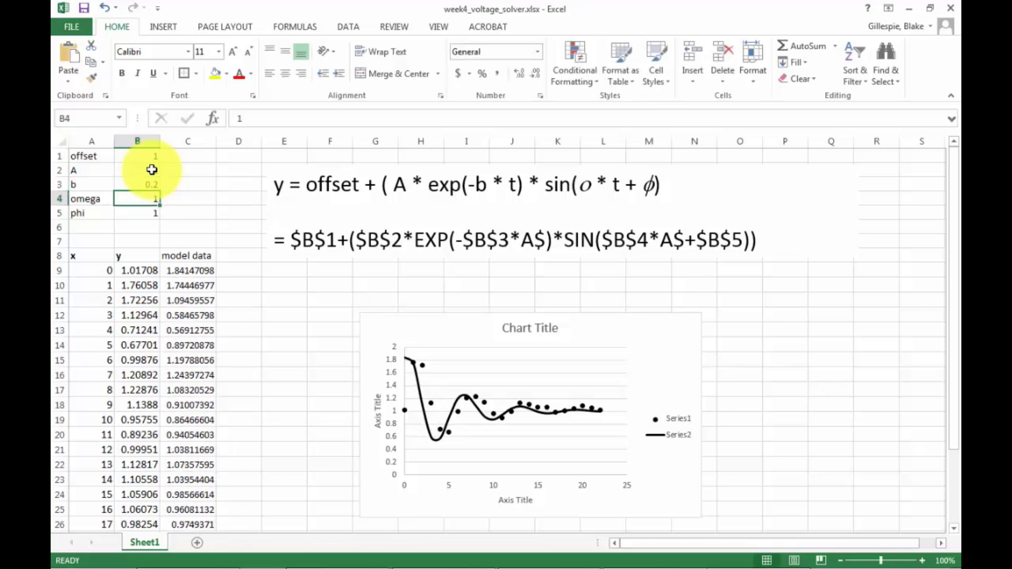
pyautogui.write('1')
pyautogui.write('2')
# Try omega at 2 before restoring it to 1, and set phi to 0.
pyautogui.press('Return')
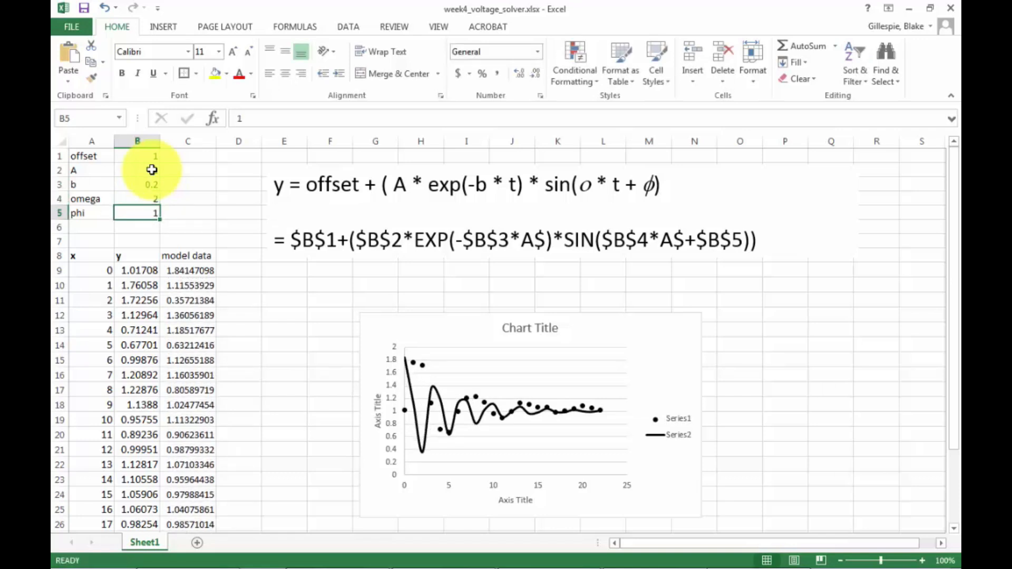
pyautogui.press('Up')
pyautogui.write('1')
pyautogui.press('Return')
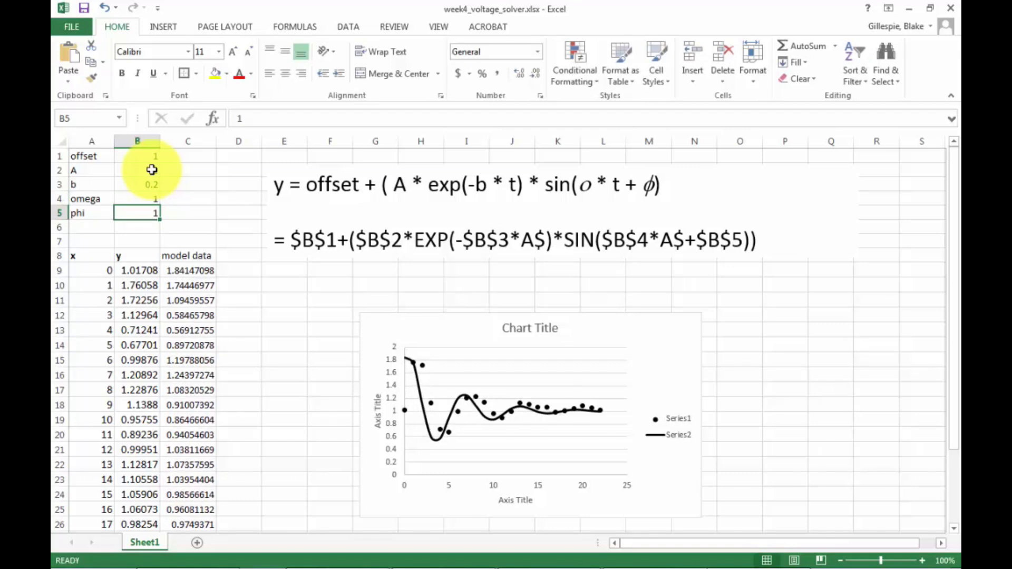
pyautogui.write('0')
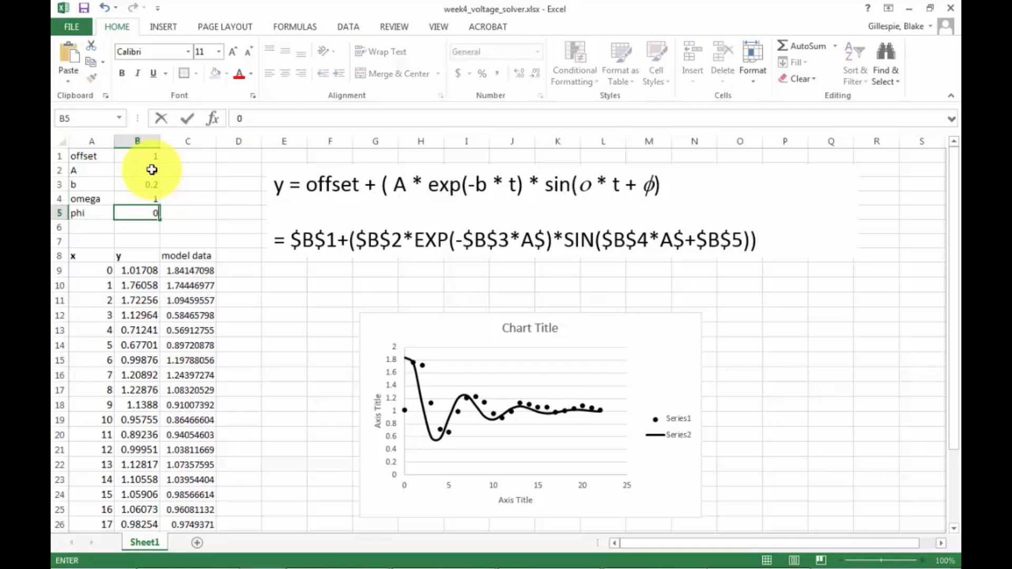
pyautogui.press('Return')
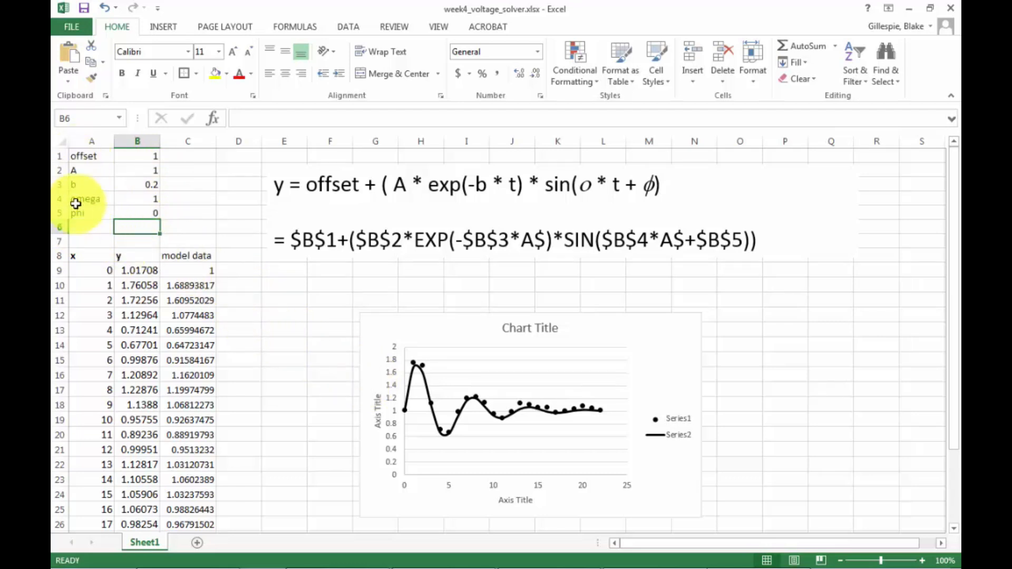
# Label cell A6 and column header D8 as ssd.
pyautogui.click(77, 227)
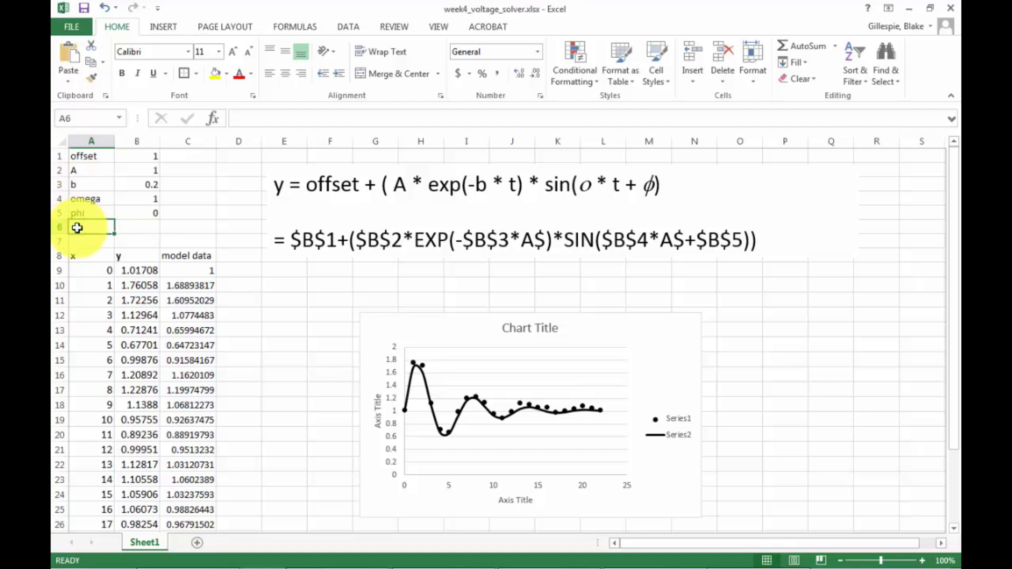
pyautogui.write('ssd')
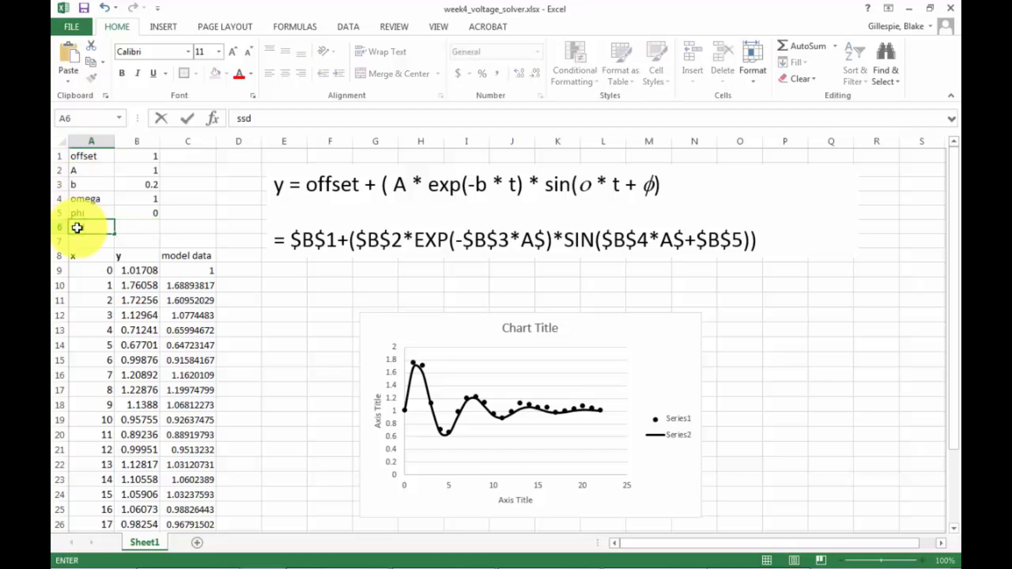
pyautogui.press('Tab')
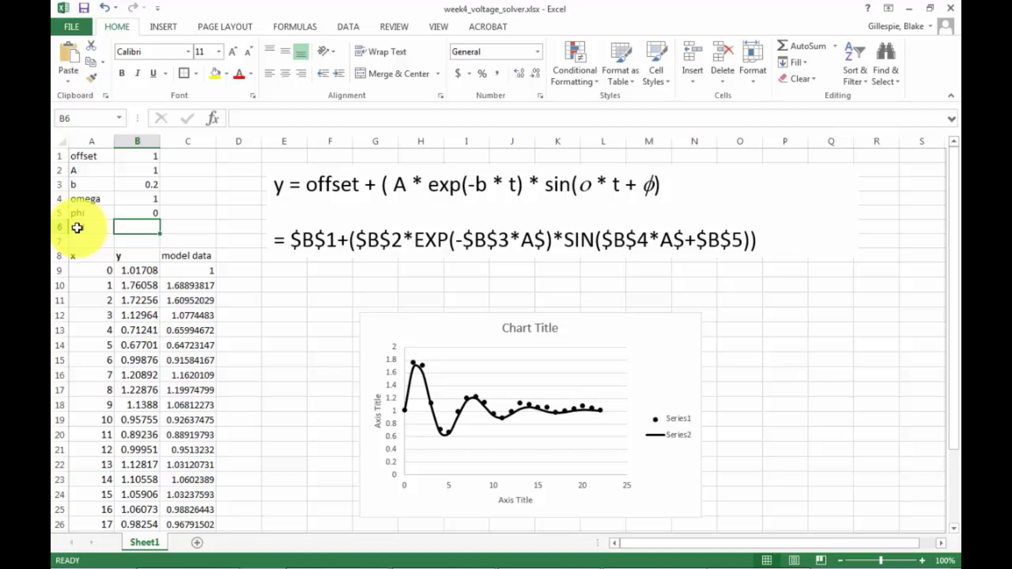
pyautogui.write('=')
pyautogui.press('BackSpace')
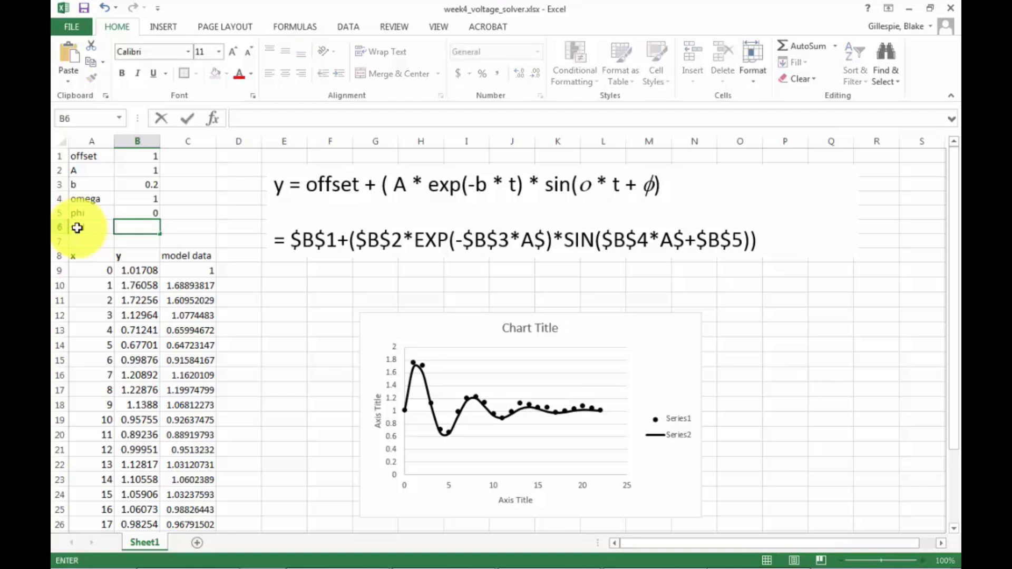
pyautogui.click(238, 255)
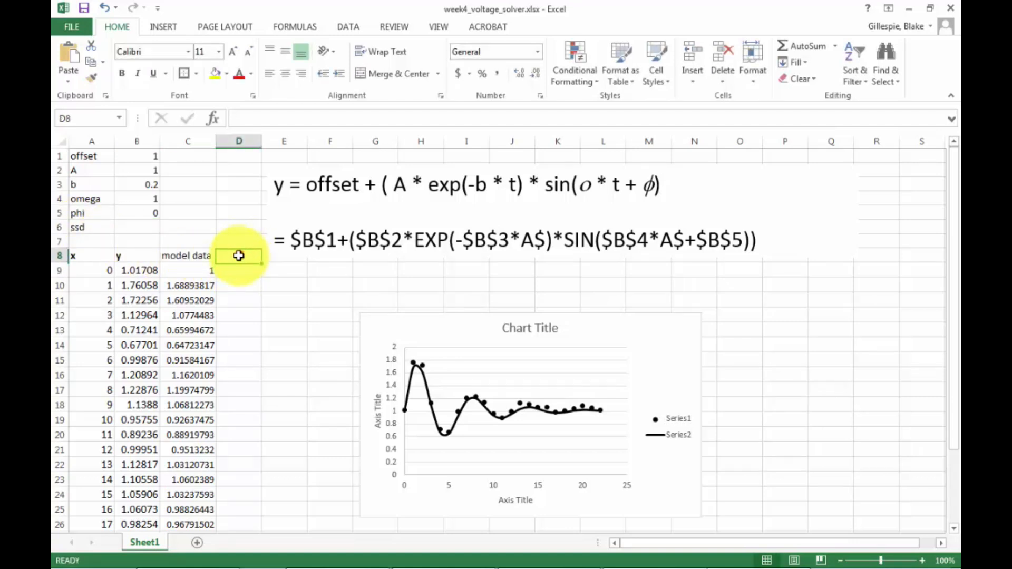
pyautogui.write('ssd')
pyautogui.press('Return')
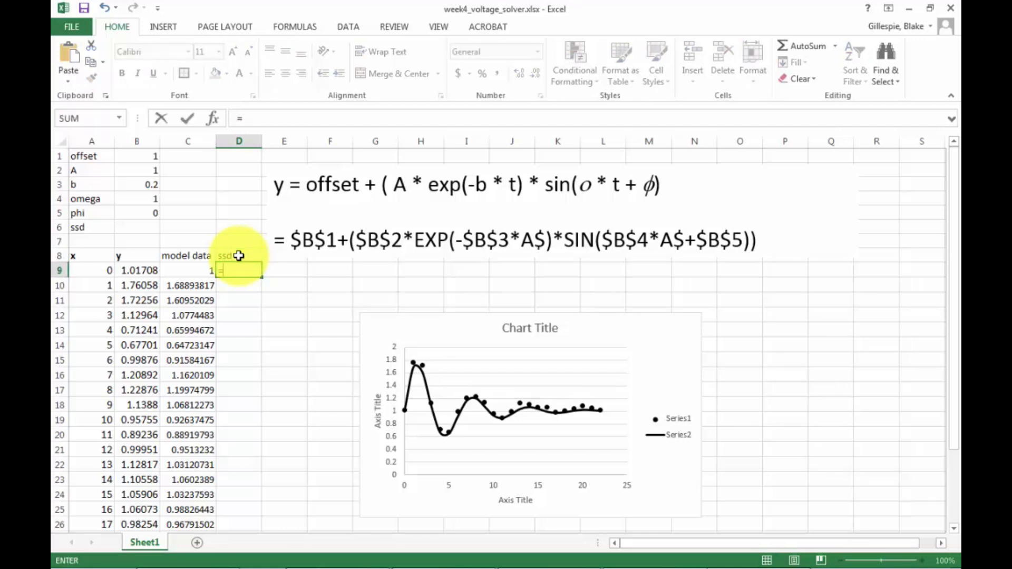
# Enter the squared difference formula =(B9-C9)^2 in cell D9.
pyautogui.write('b')
pyautogui.press('BackSpace')
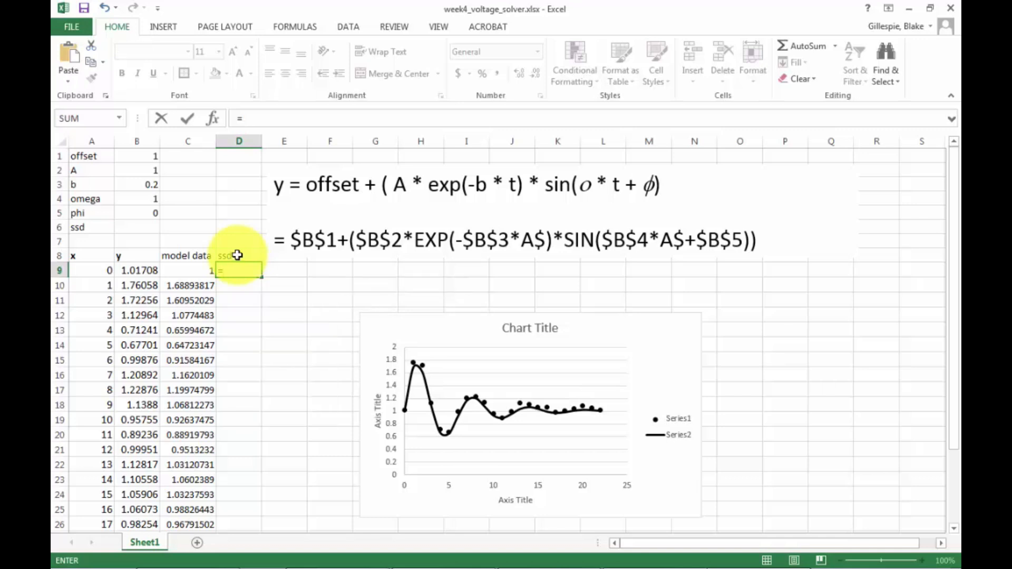
pyautogui.write('(b9-c9')
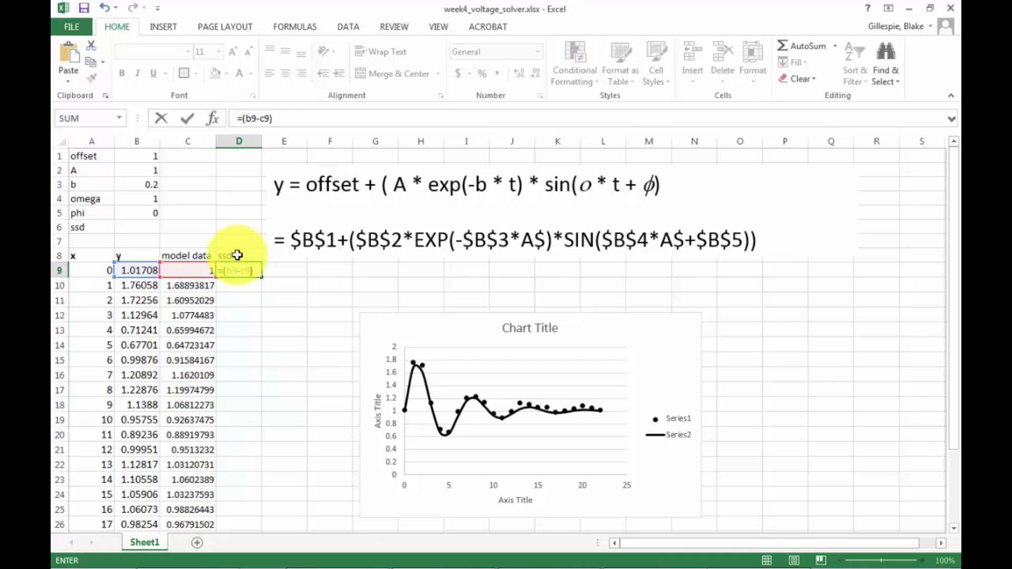
pyautogui.write(')^2')
pyautogui.press('Return')
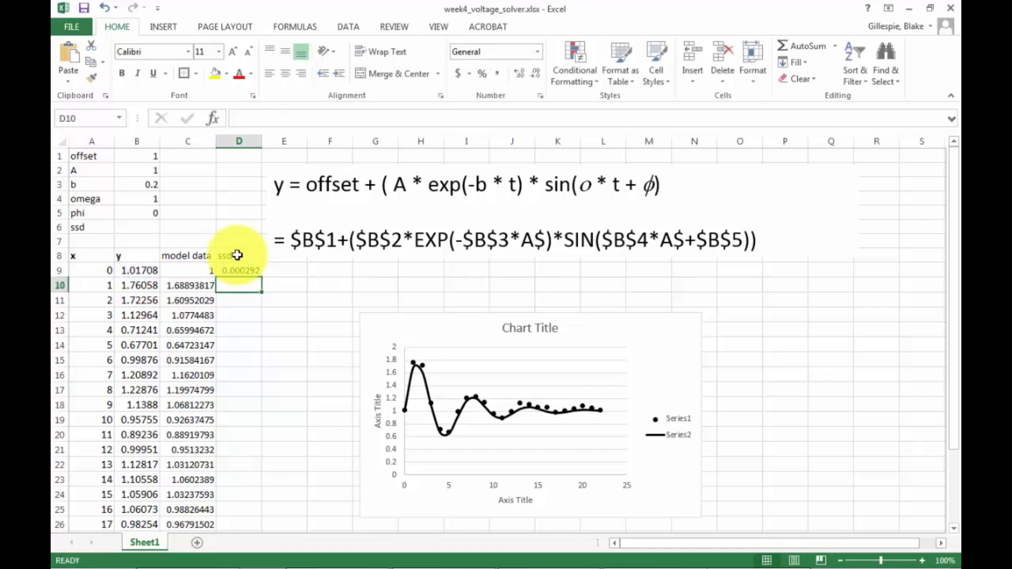
pyautogui.click(242, 269)
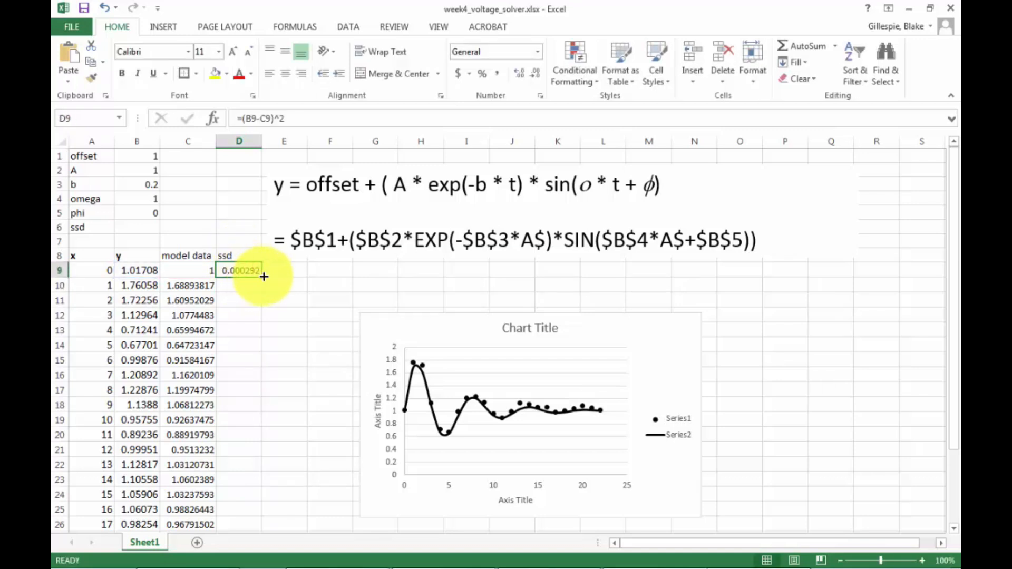
# Fill the squared difference formula down column D for all data rows.
pyautogui.moveTo(261, 278); pyautogui.dragTo(243, 484)
pyautogui.scroll(3, 278, 406)
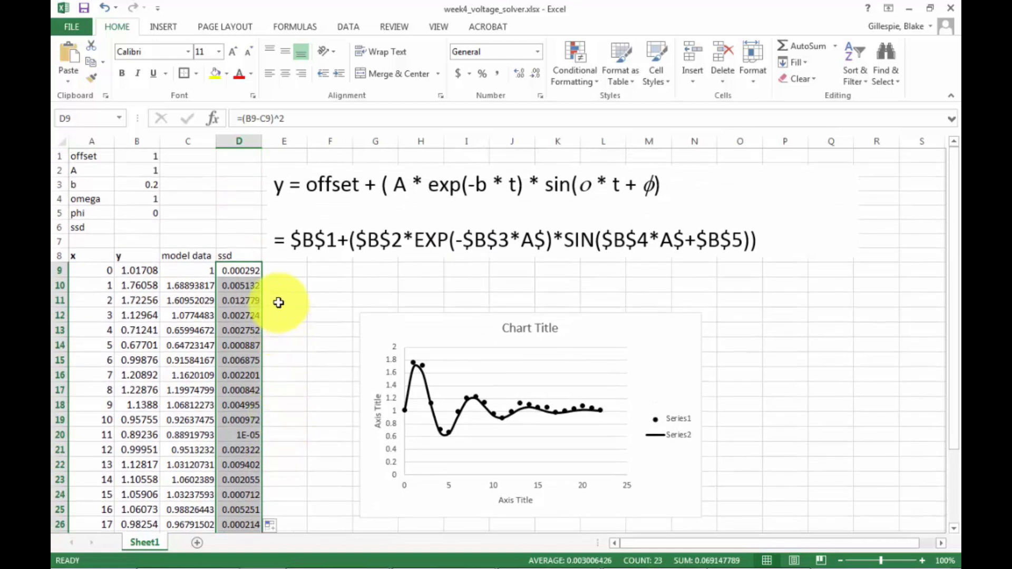
# Rename the column D header in D8 as dev2.
pyautogui.click(245, 255)
pyautogui.write('dev')
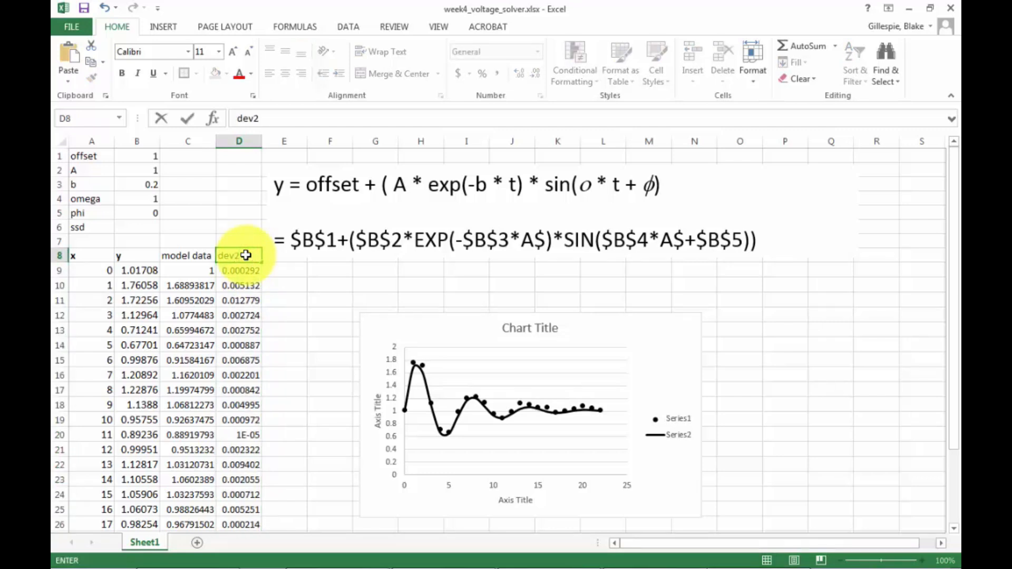
pyautogui.write('2')
pyautogui.click(316, 268)
pyautogui.click(135, 225)
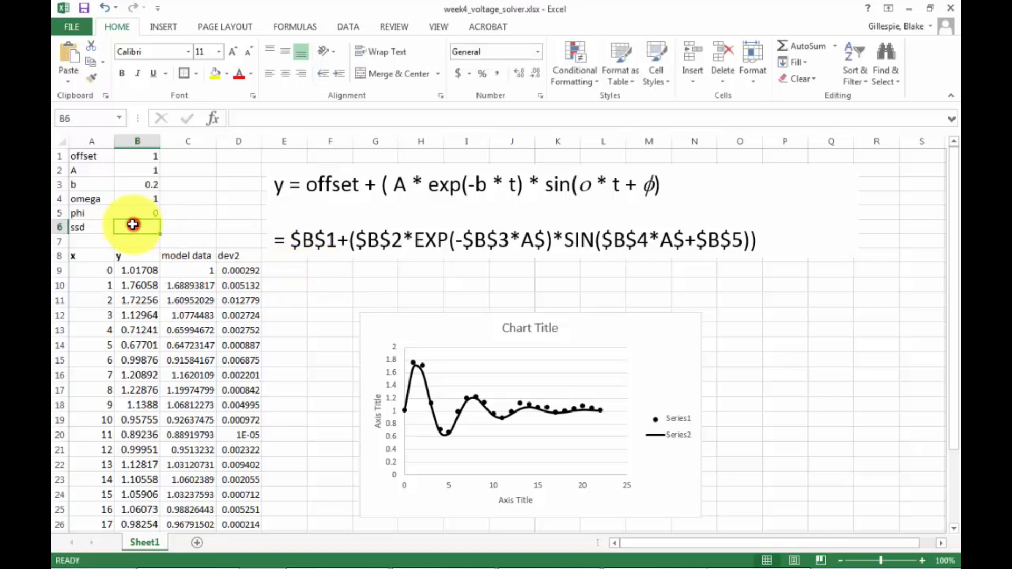
pyautogui.write('s')
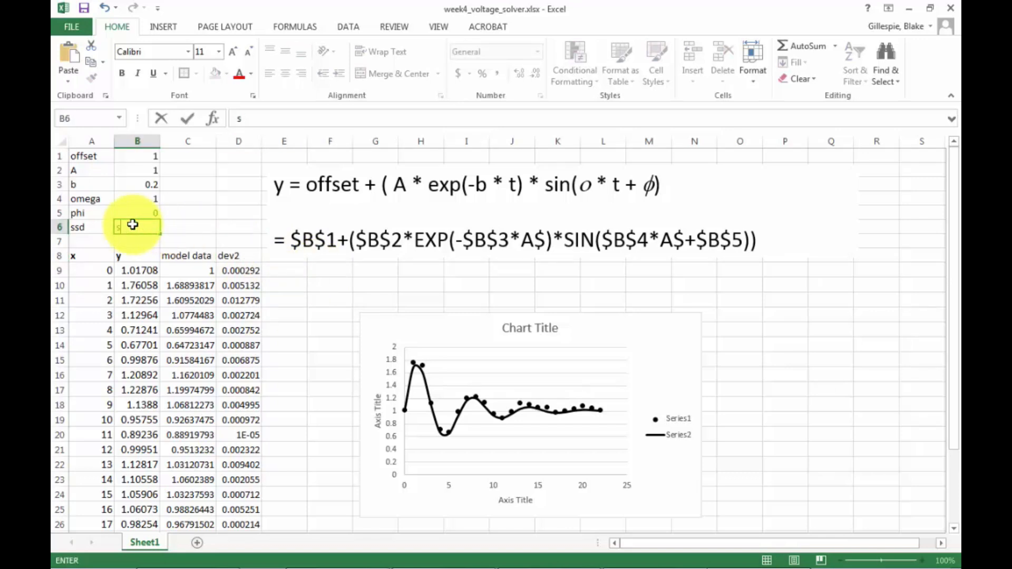
pyautogui.write('u=sum(')
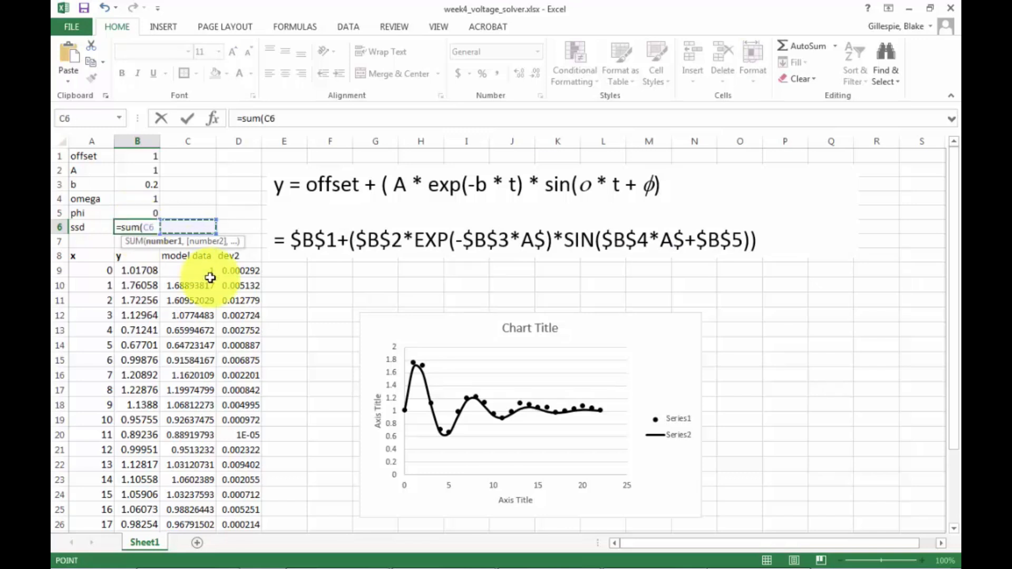
pyautogui.click(238, 273)
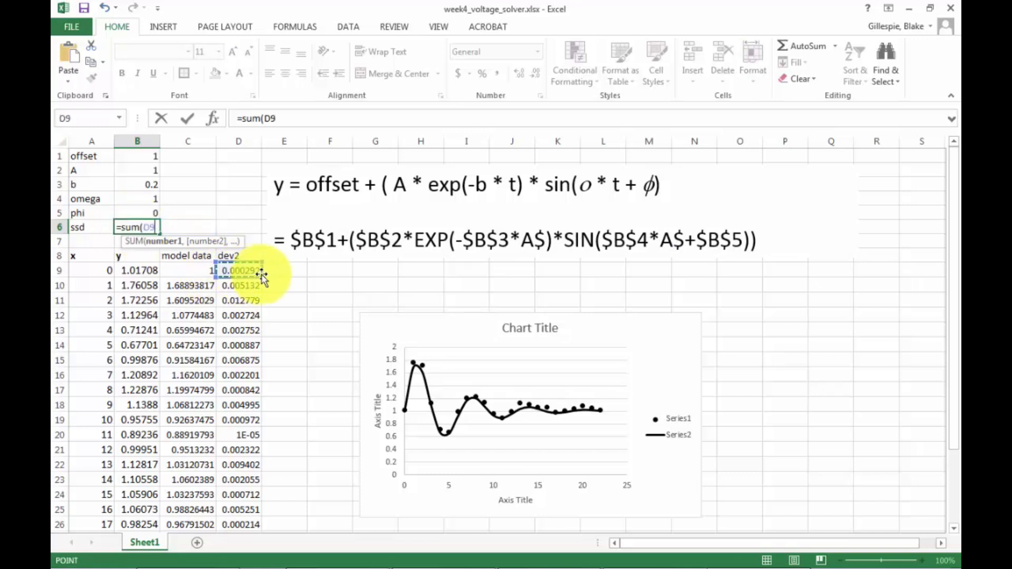
pyautogui.press('Escape')
# Enter =sum(D9:D31) in cell B6 to total the squared differences.
pyautogui.write('=s')
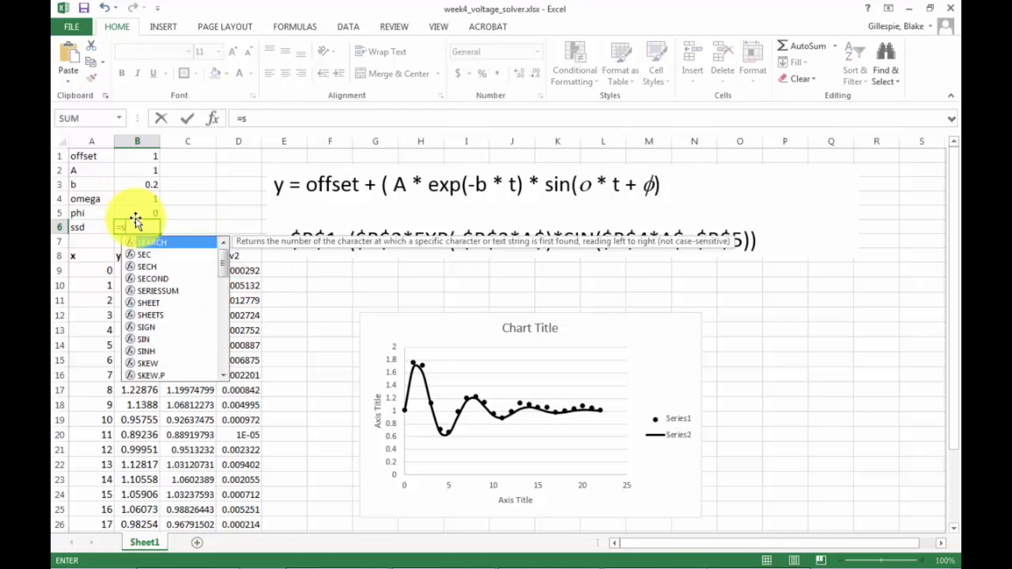
pyautogui.write('um(')
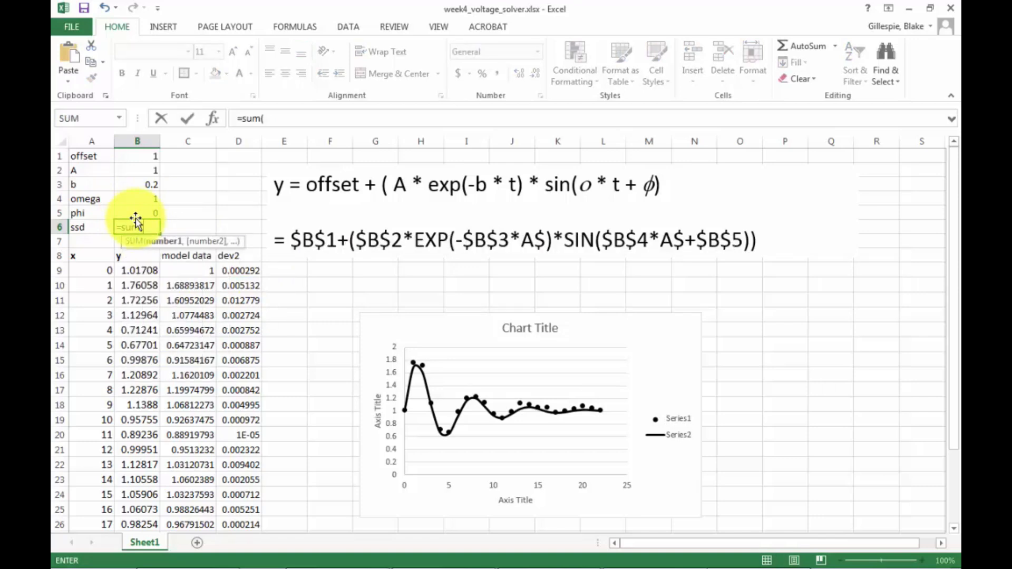
pyautogui.click(243, 270)
pyautogui.moveTo(258, 278)
pyautogui.mouseDown()
pyautogui.moveTo(267, 558)
pyautogui.moveTo(267, 46)
pyautogui.moveTo(276, 151)
pyautogui.moveTo(262, 277)
pyautogui.mouseUp()
pyautogui.write(')')
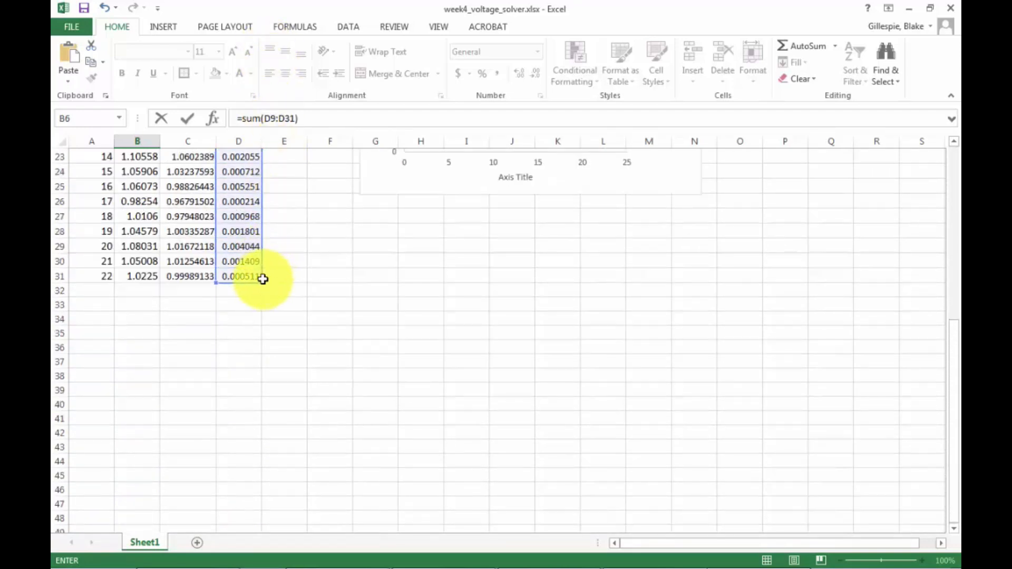
pyautogui.press('Return')
# Try phi at 1 and 0.5 in cell B5, then settle on 0.1.
pyautogui.scroll(2, 243, 288)
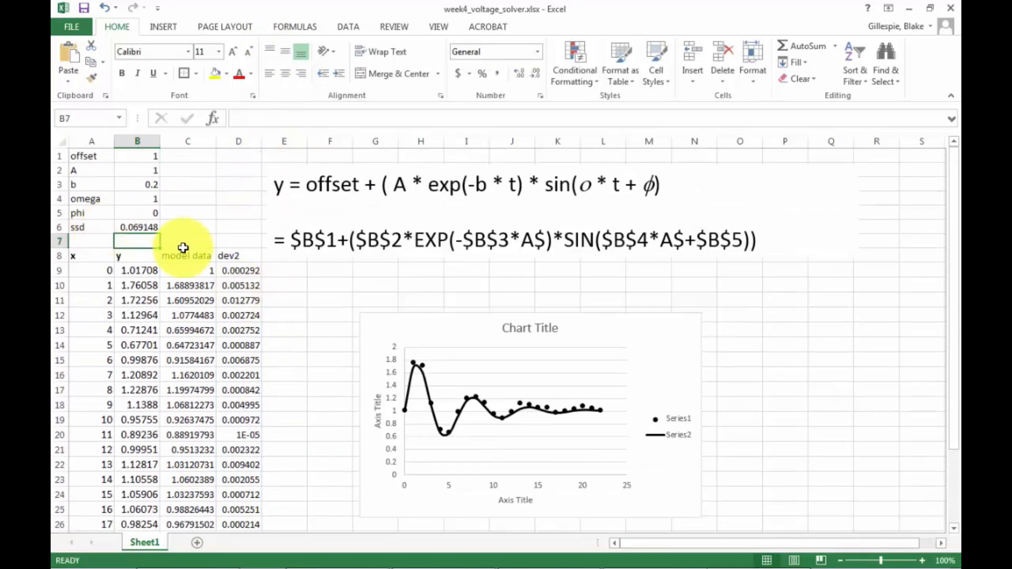
pyautogui.click(143, 226)
pyautogui.moveTo(87, 227); pyautogui.dragTo(140, 227)
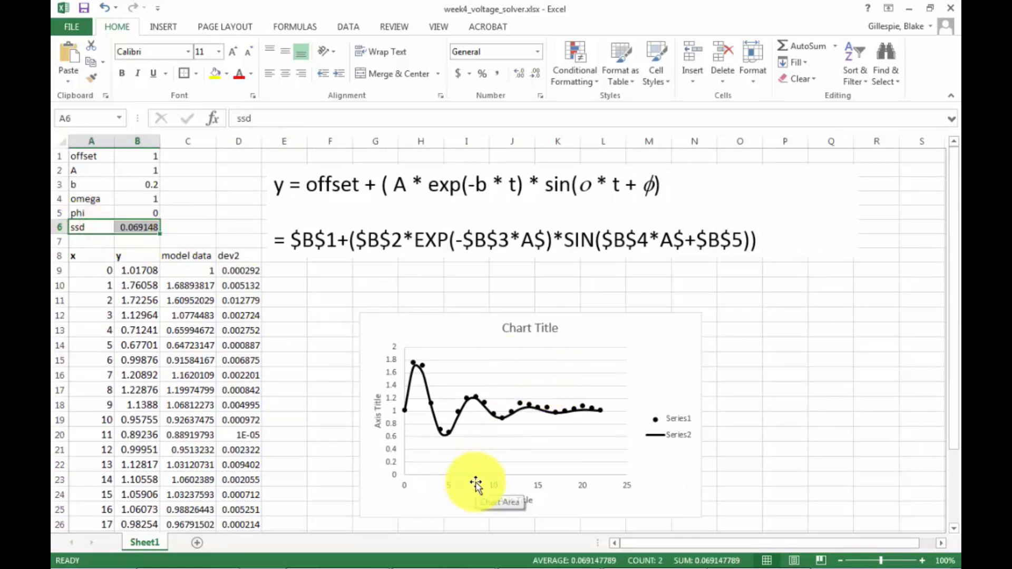
pyautogui.click(129, 214)
pyautogui.write('1')
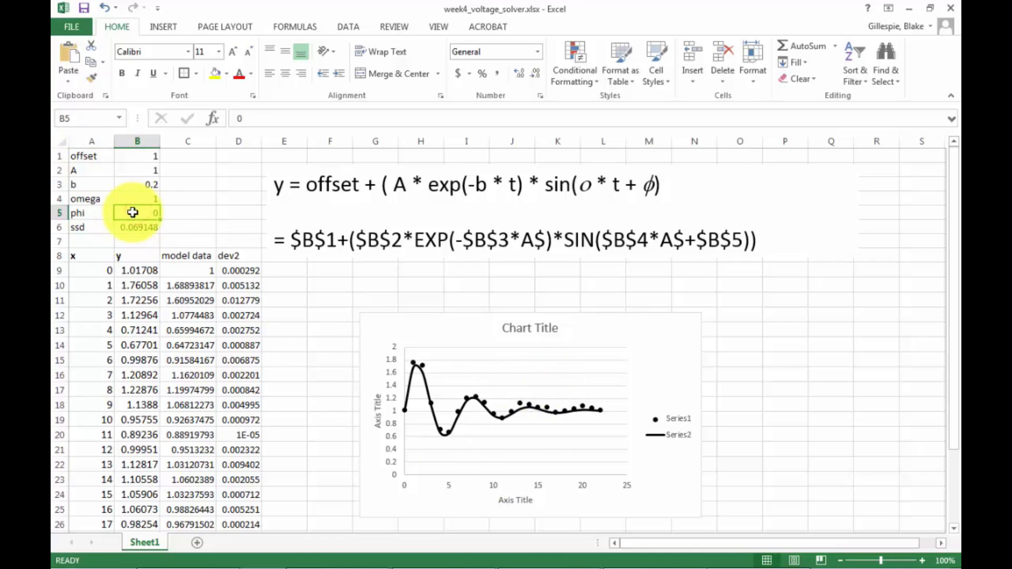
pyautogui.press('Return')
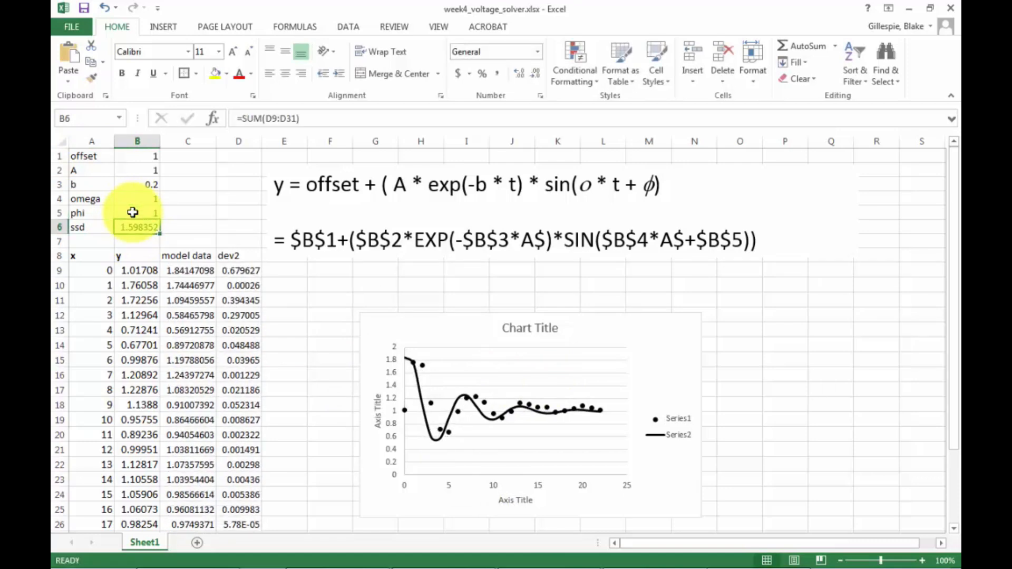
pyautogui.click(132, 212)
pyautogui.write('0.5')
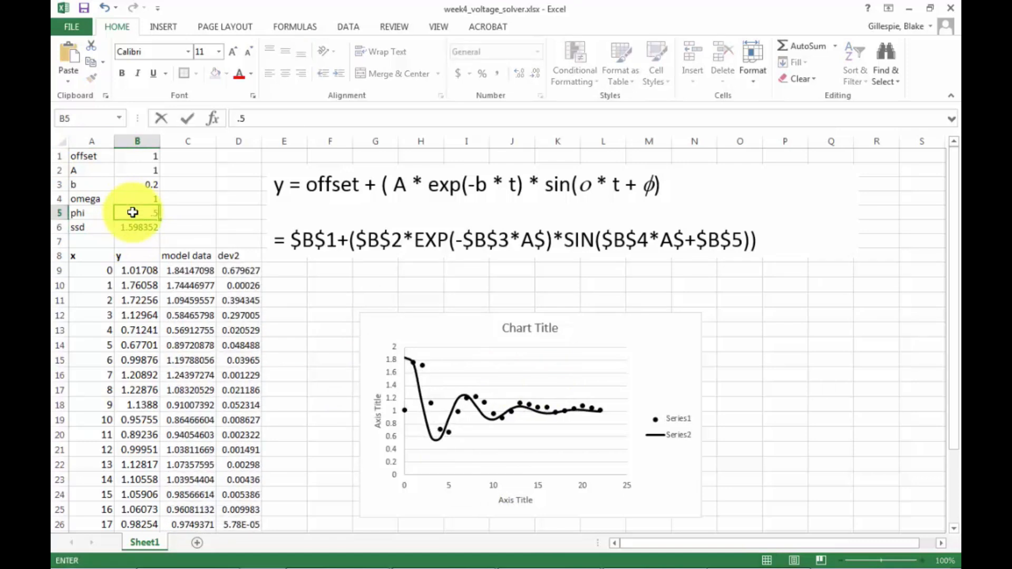
pyautogui.press('Return')
pyautogui.click(153, 213)
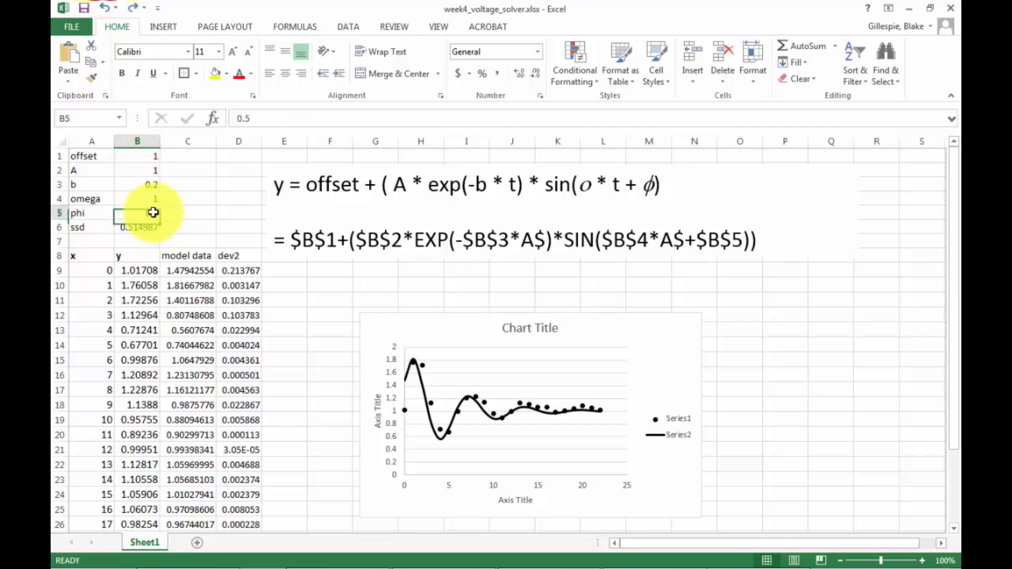
pyautogui.write('.1')
pyautogui.press('Return')
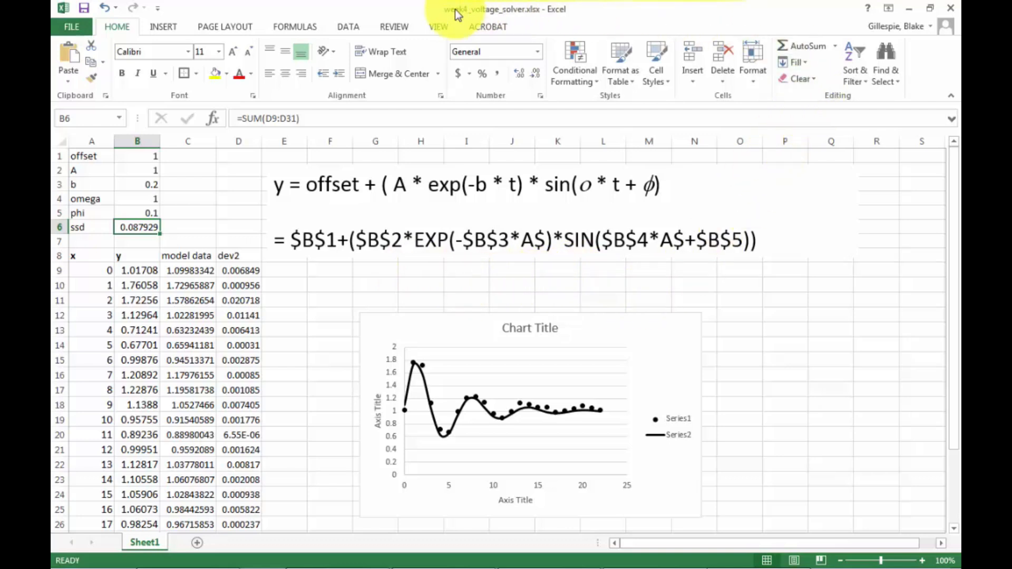
# Open Solver and set the objective cell to $B$6.
pyautogui.click(347, 26)
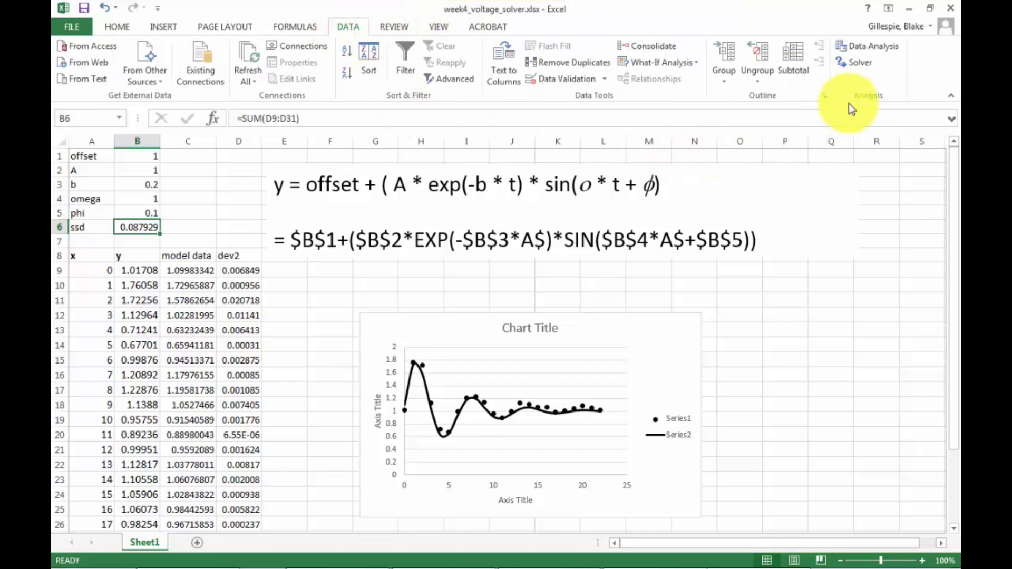
pyautogui.click(848, 69)
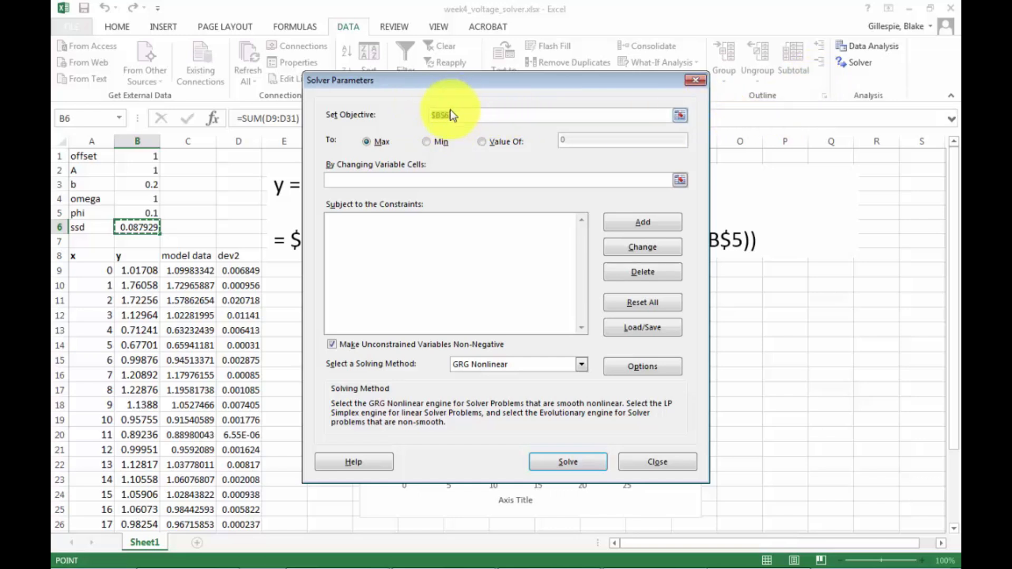
pyautogui.click(679, 115)
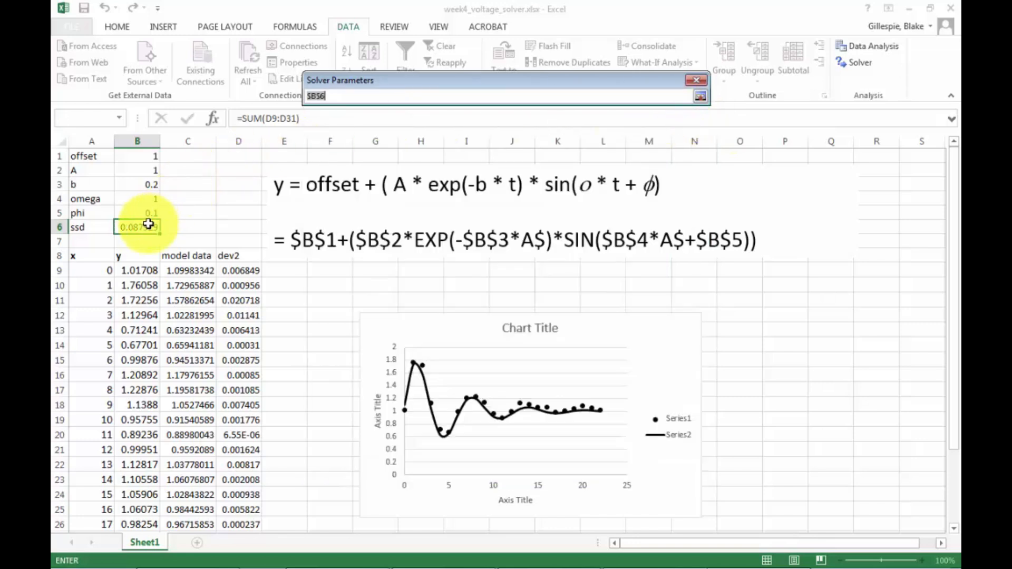
pyautogui.click(146, 227)
pyautogui.click(700, 96)
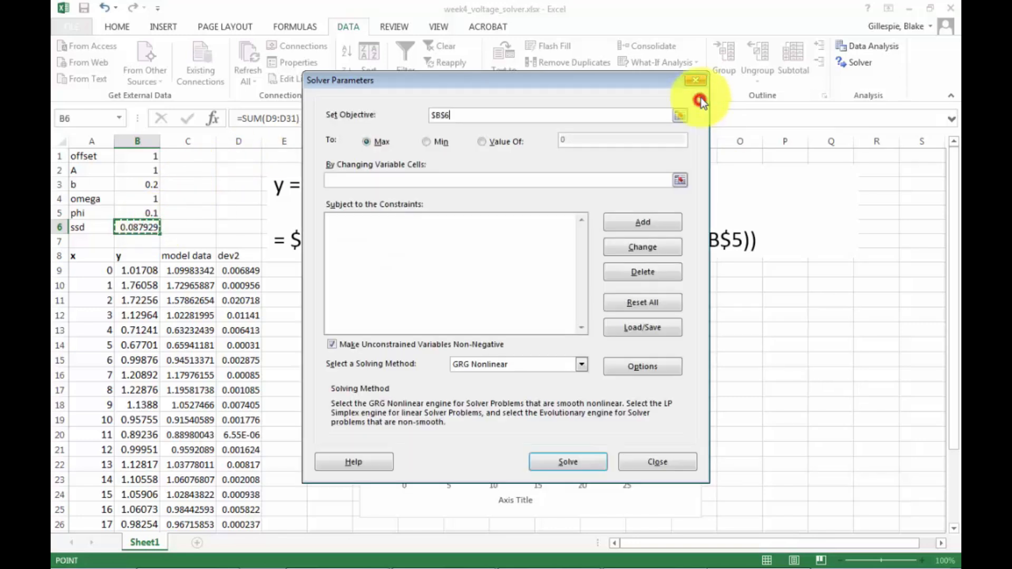
# Set Solver to minimize by changing cells $B$1:$B$5 with the GRG Nonlinear method.
pyautogui.click(426, 142)
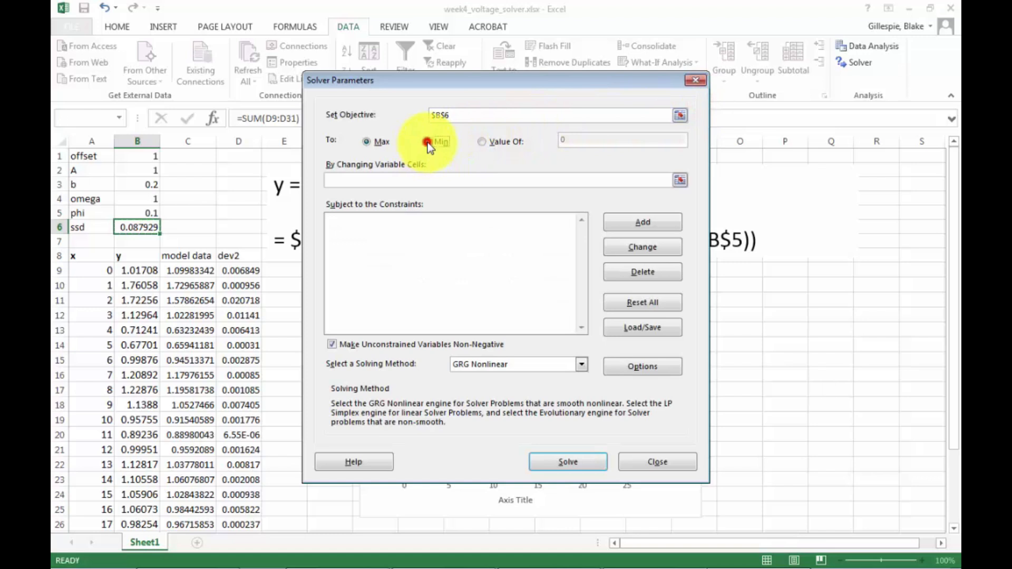
pyautogui.click(679, 180)
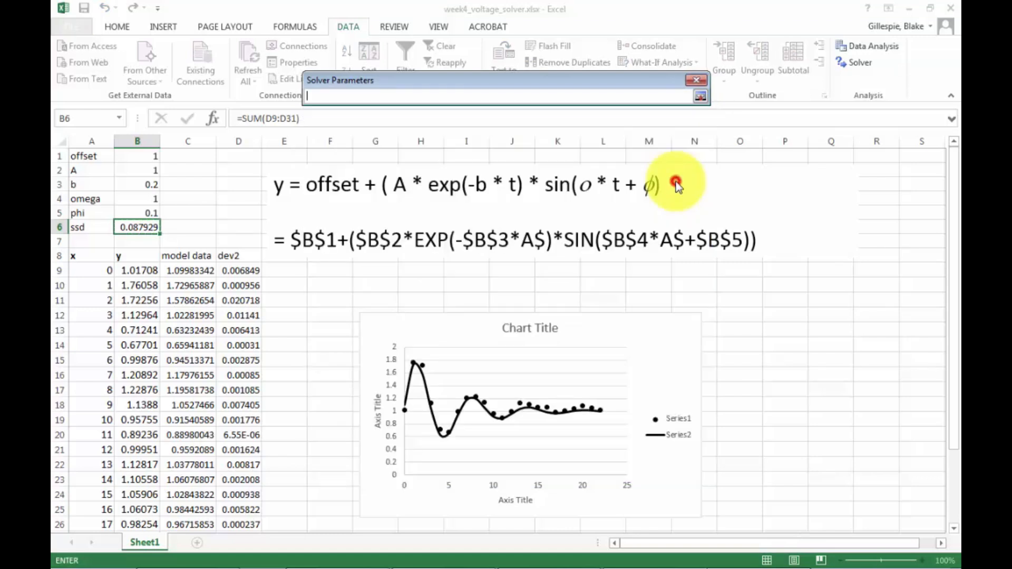
pyautogui.moveTo(142, 156); pyautogui.dragTo(139, 210)
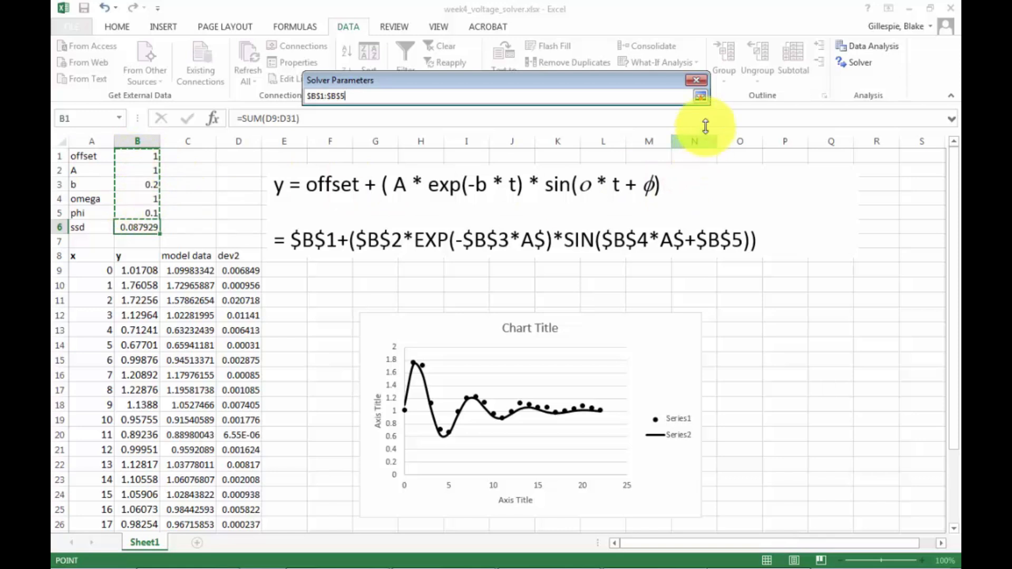
pyautogui.click(699, 97)
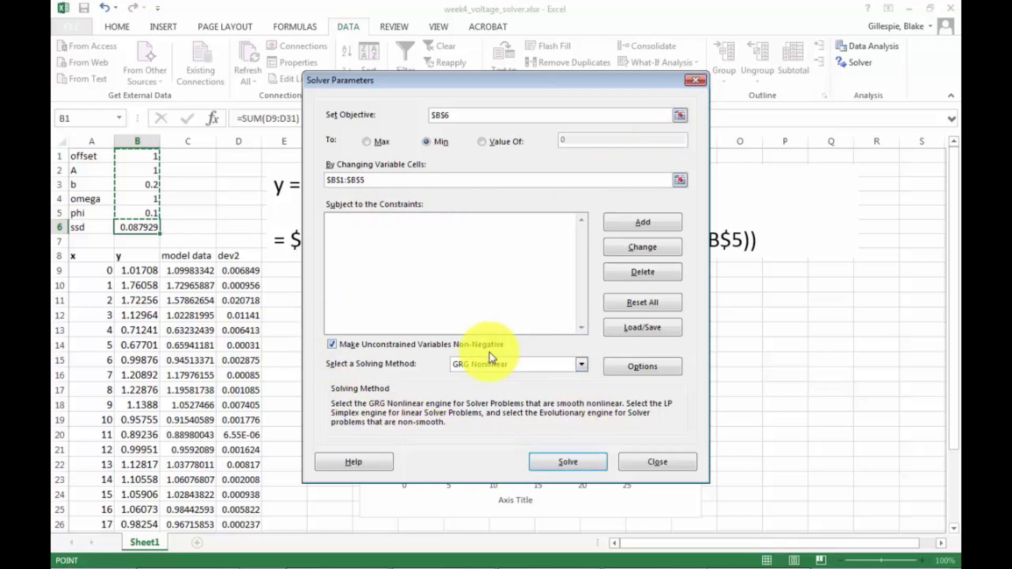
pyautogui.click(581, 365)
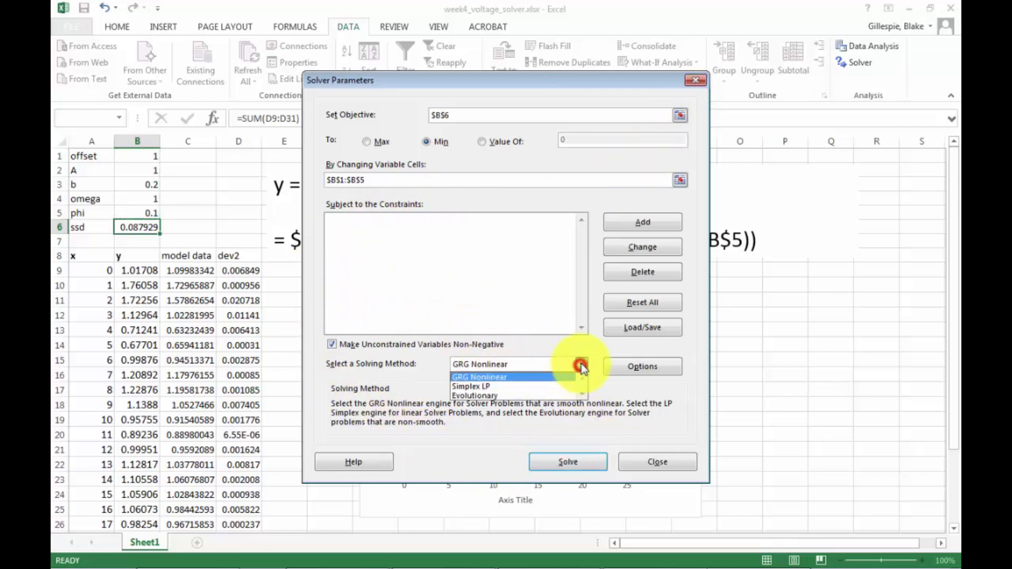
pyautogui.click(542, 378)
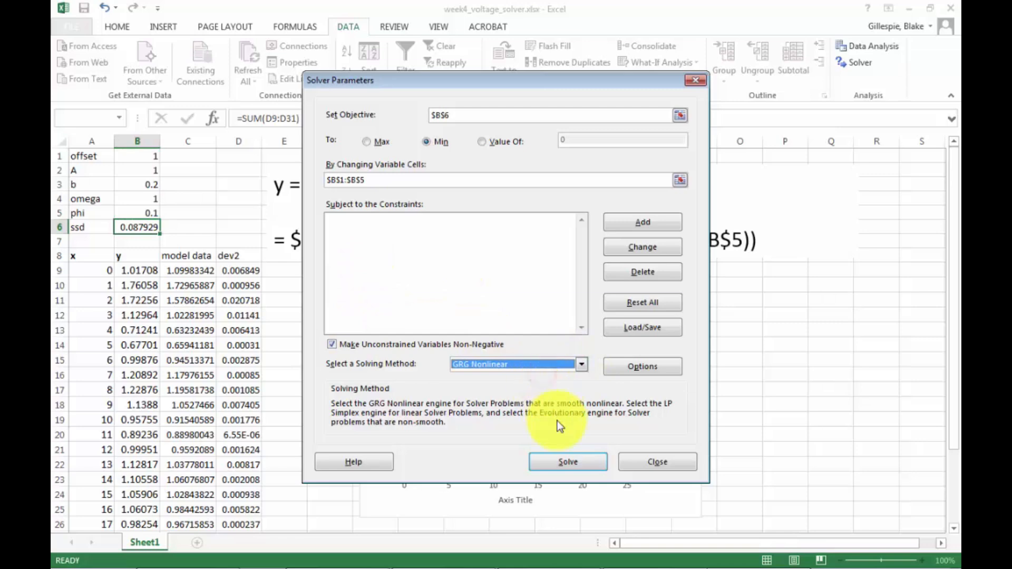
# Run Solver and keep the solver solution.
pyautogui.moveTo(577, 82); pyautogui.dragTo(897, 42)
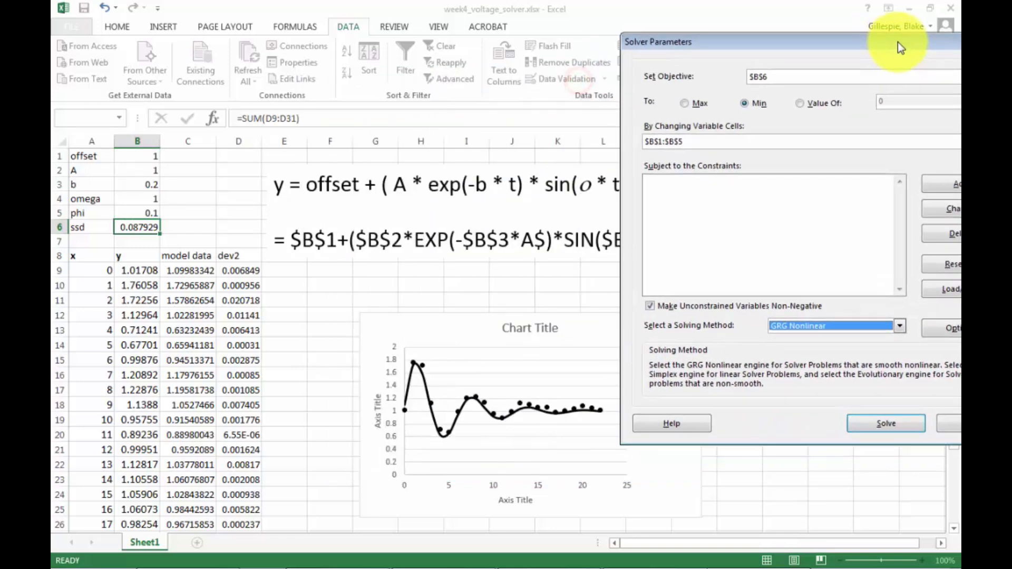
pyautogui.click(887, 410)
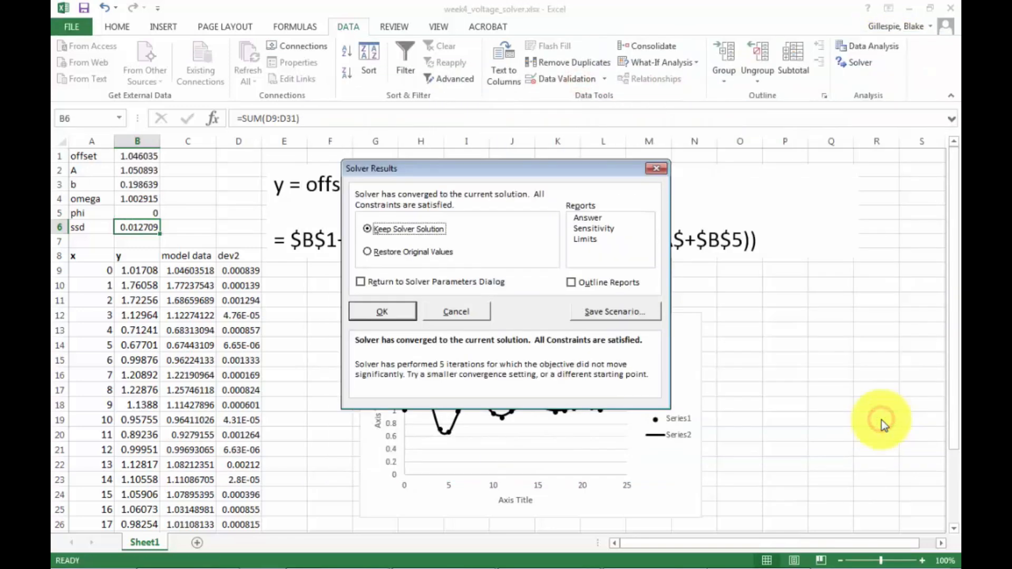
pyautogui.moveTo(498, 168); pyautogui.dragTo(786, 43)
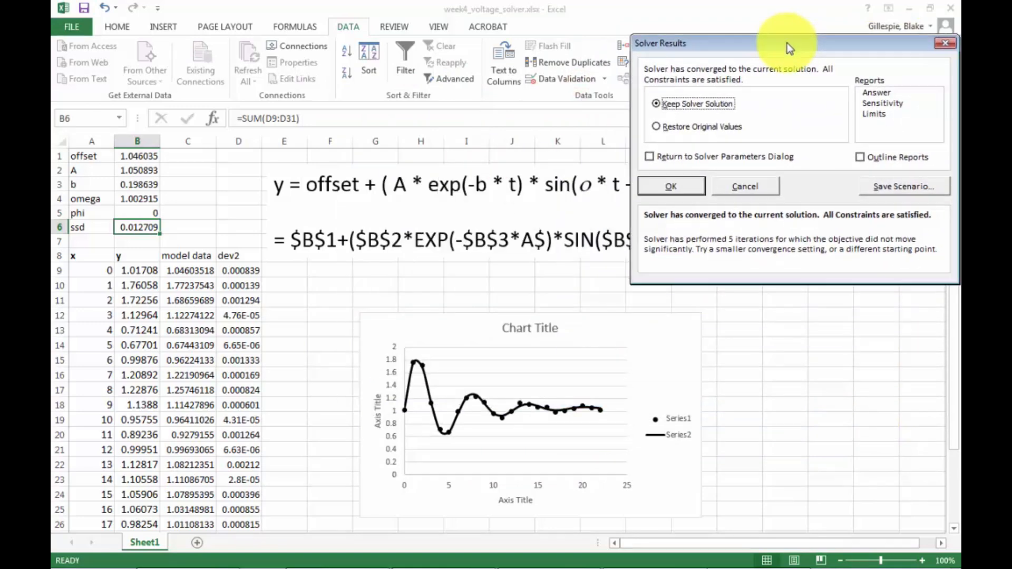
pyautogui.click(670, 188)
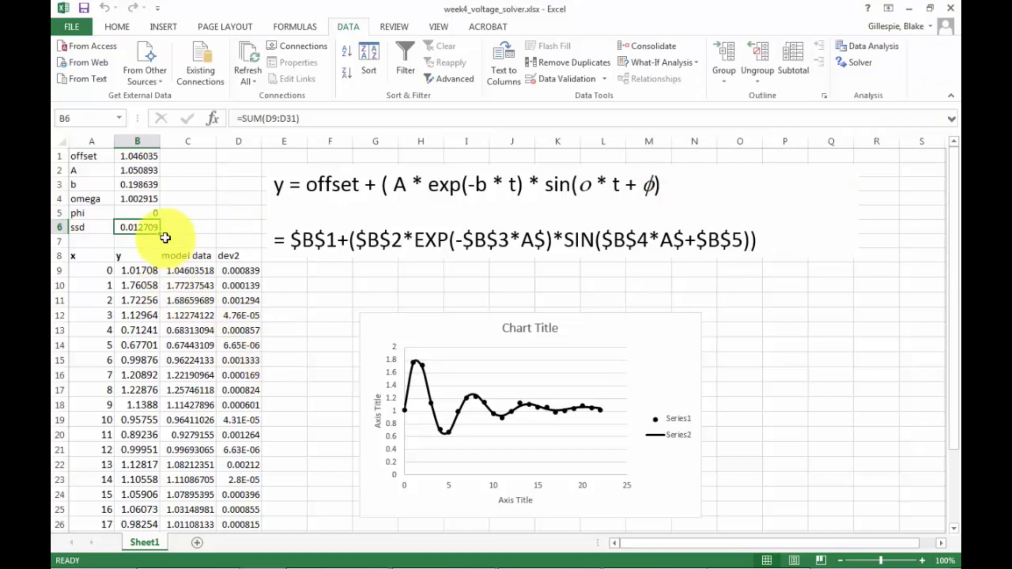
pyautogui.moveTo(138, 157)
pyautogui.mouseDown()
pyautogui.moveTo(133, 224)
pyautogui.moveTo(135, 153)
pyautogui.mouseUp()
pyautogui.click(194, 161)
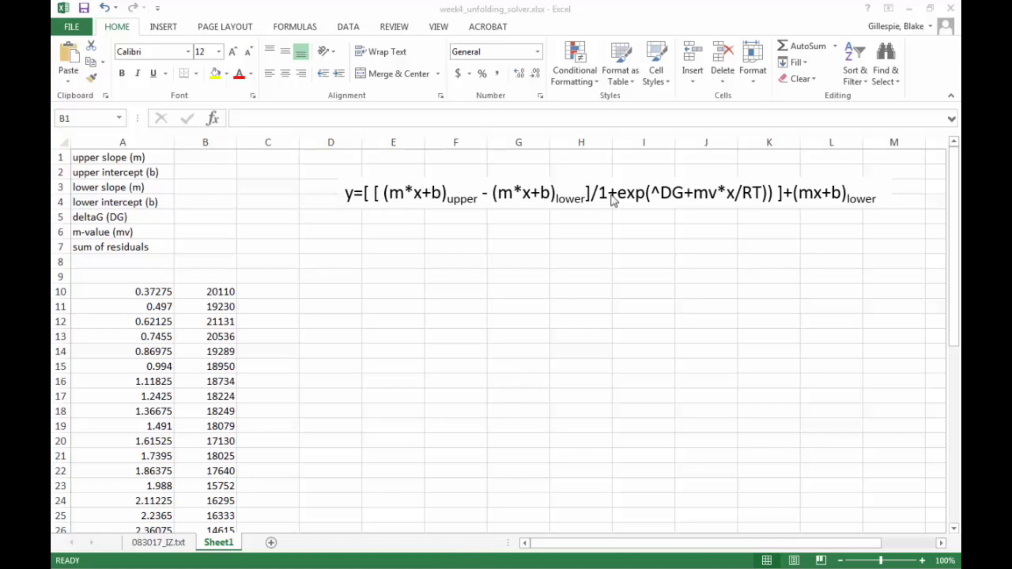
# Add a second line to the equation text box reading y = baselinestuff... @ 1/1+e(DG+slope of DG/RT).
pyautogui.click(877, 192)
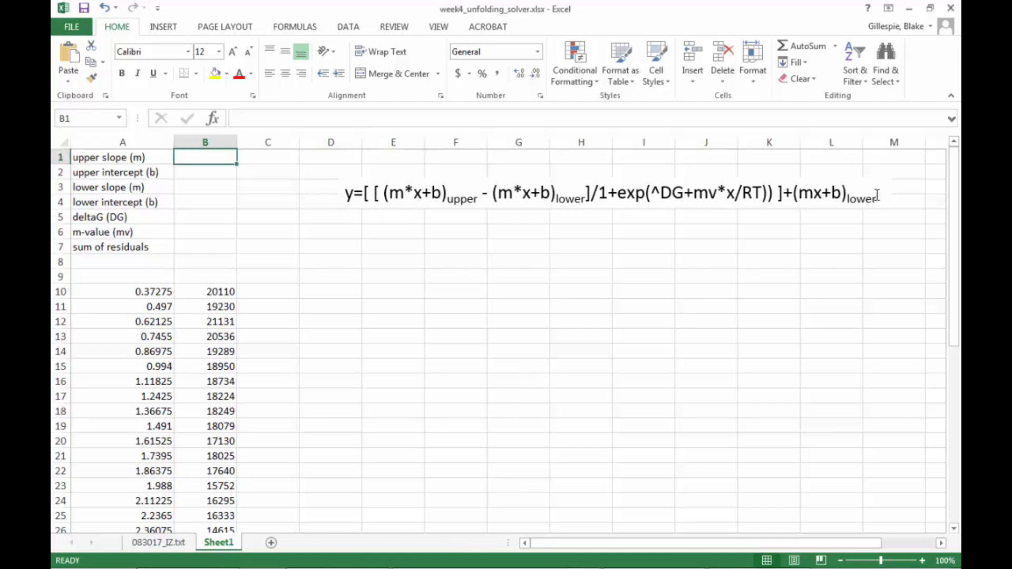
pyautogui.click(877, 195)
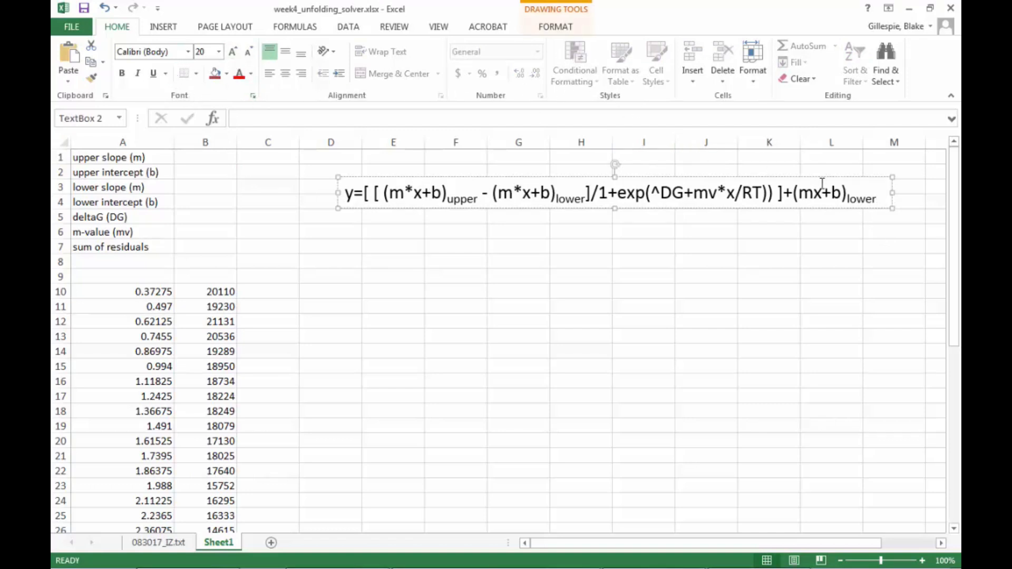
pyautogui.press('Return')
pyautogui.press('Return')
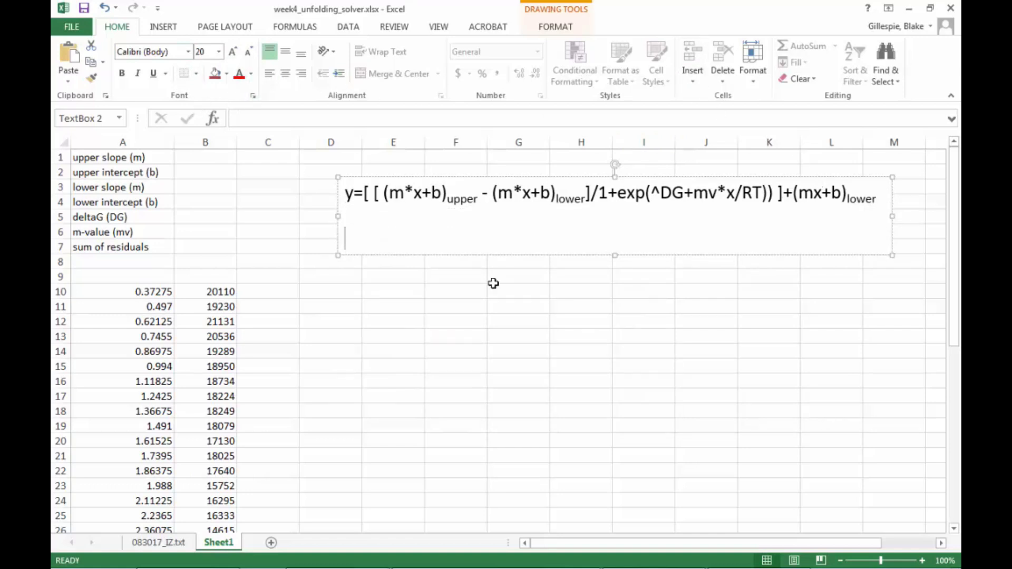
pyautogui.write('y = basel')
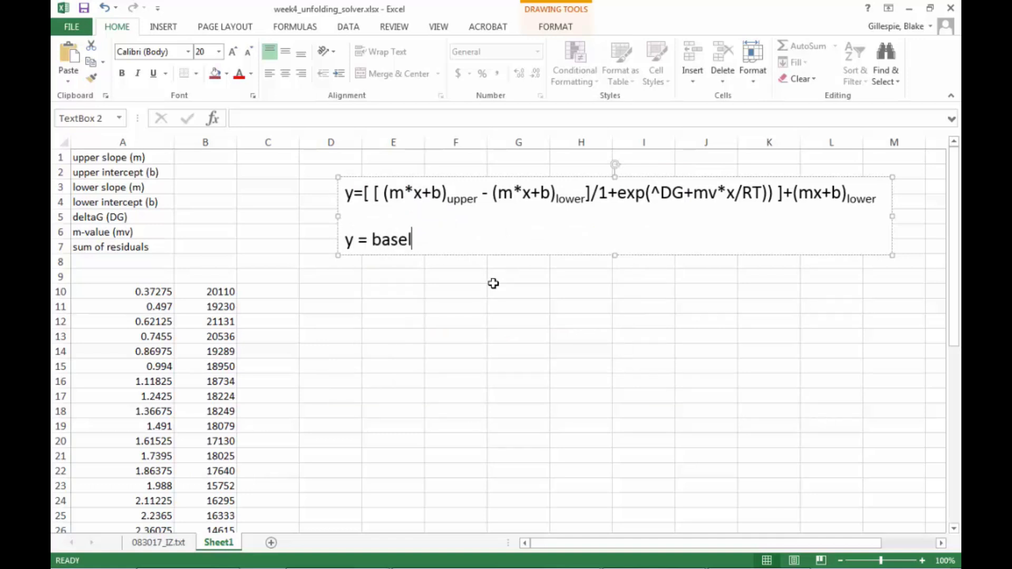
pyautogui.write('inestuff')
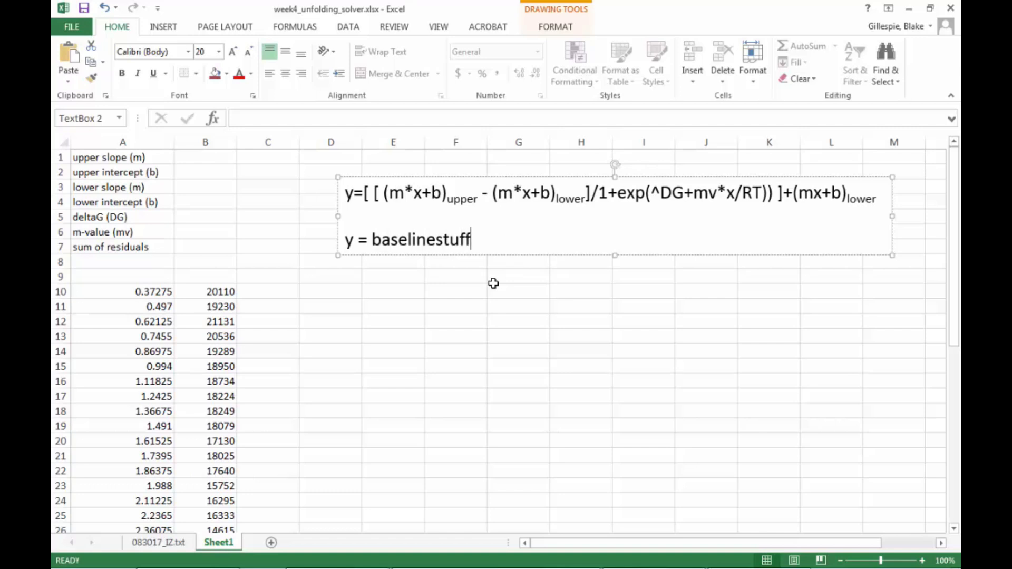
pyautogui.write('... @ 1/1+e')
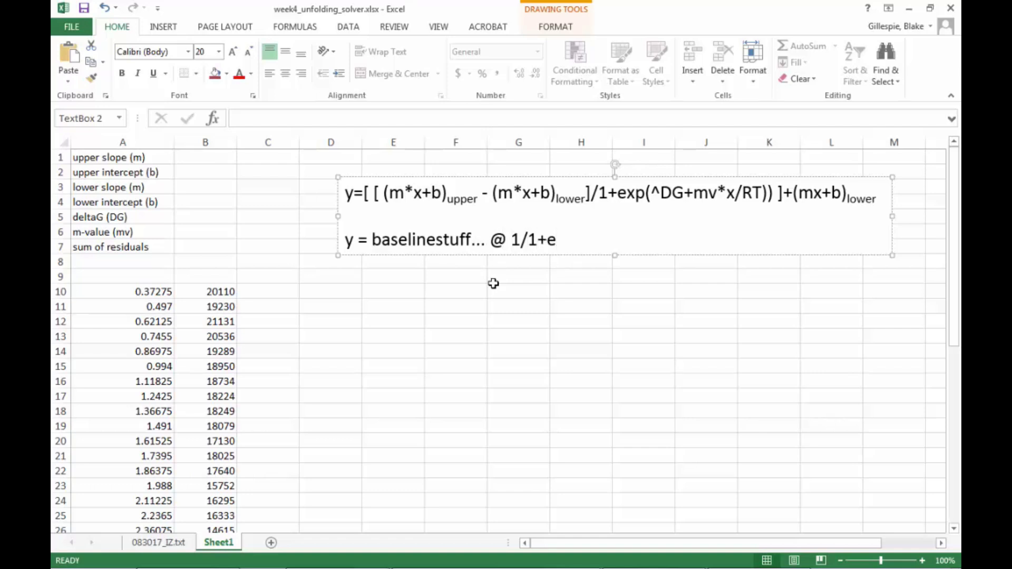
pyautogui.write('(DG+slope')
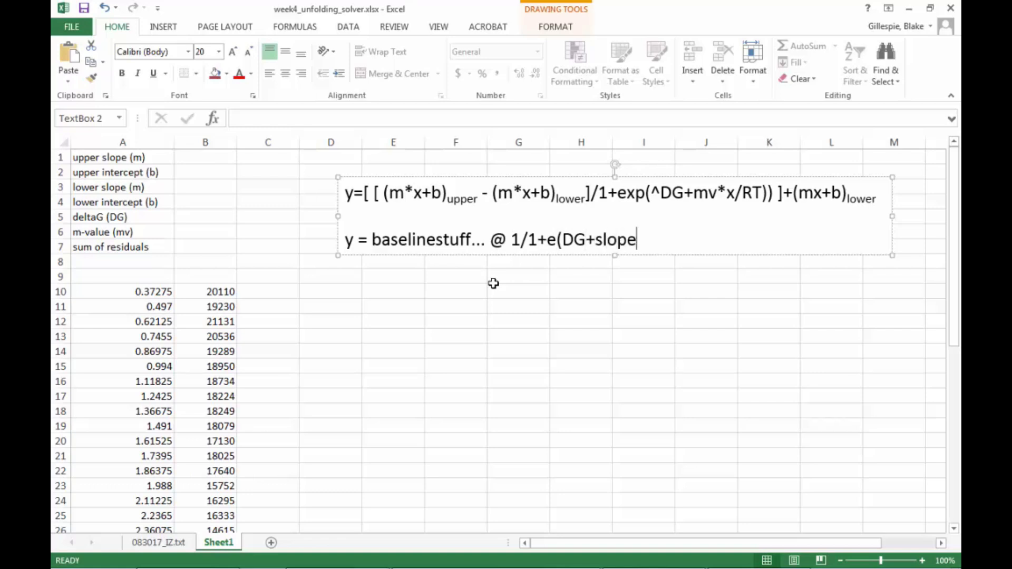
pyautogui.write(' of DG')
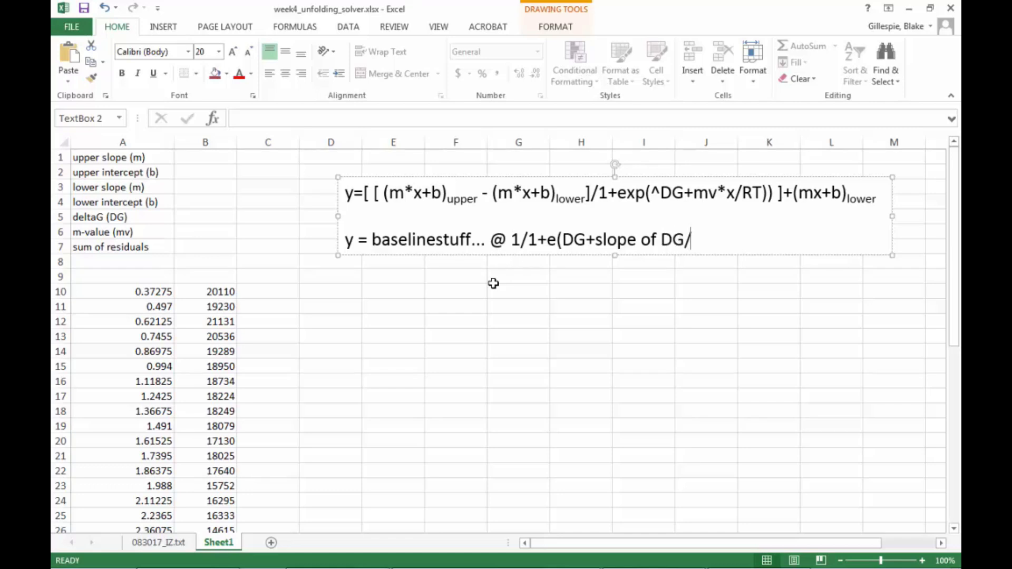
pyautogui.write('/RT)')
pyautogui.click(713, 290)
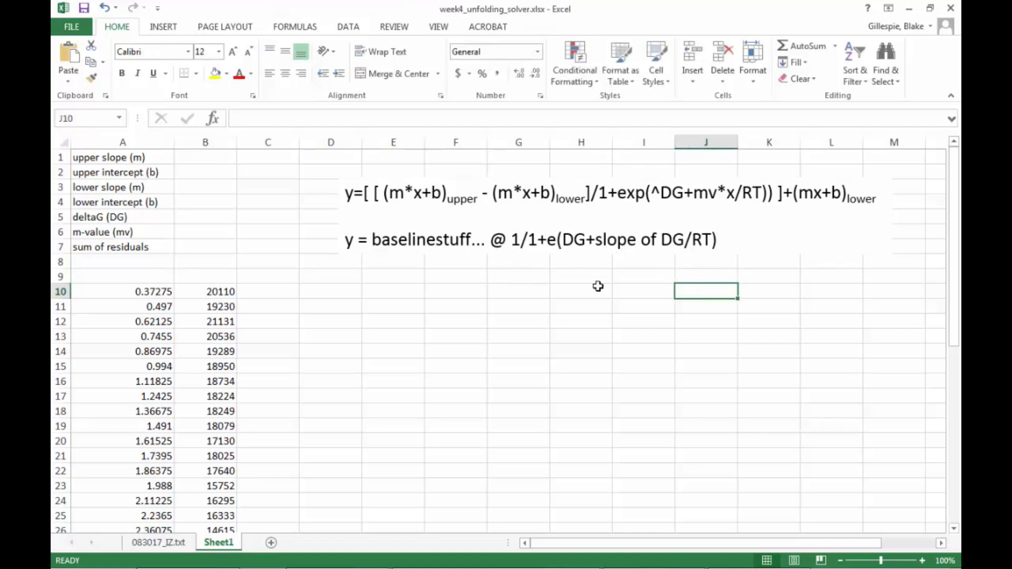
# Highlight in turn the upper baseline, lower baseline, and exponential terms of the unfolding equation to examine them.
pyautogui.moveTo(392, 191); pyautogui.dragTo(481, 193)
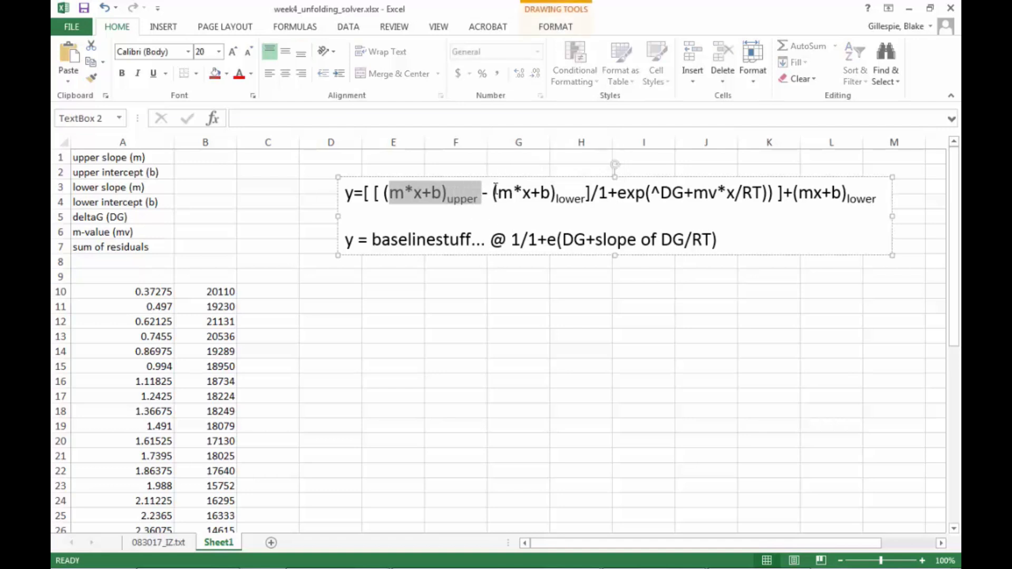
pyautogui.click(494, 191)
pyautogui.moveTo(493, 193); pyautogui.dragTo(584, 195)
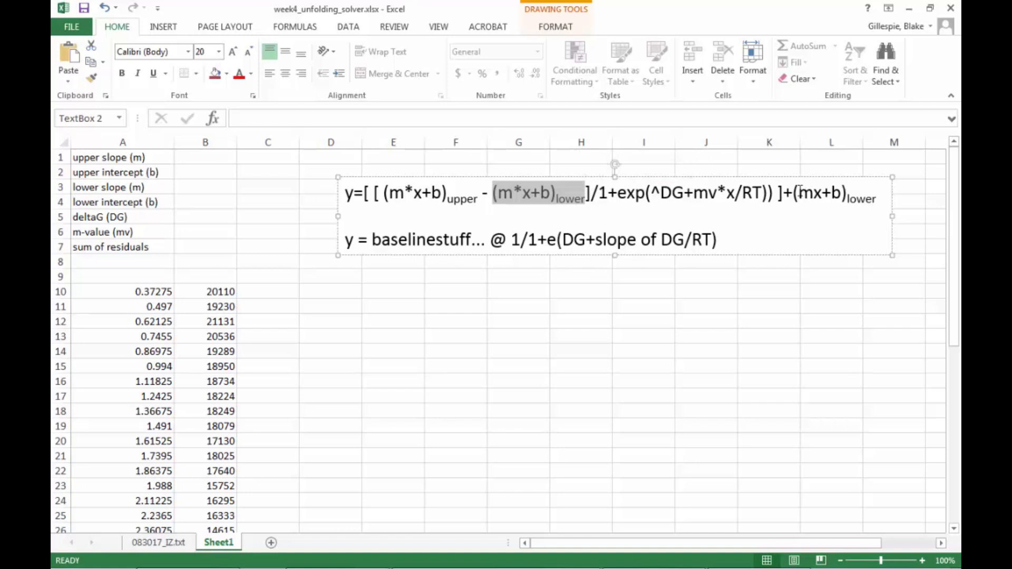
pyautogui.moveTo(800, 192); pyautogui.dragTo(842, 194)
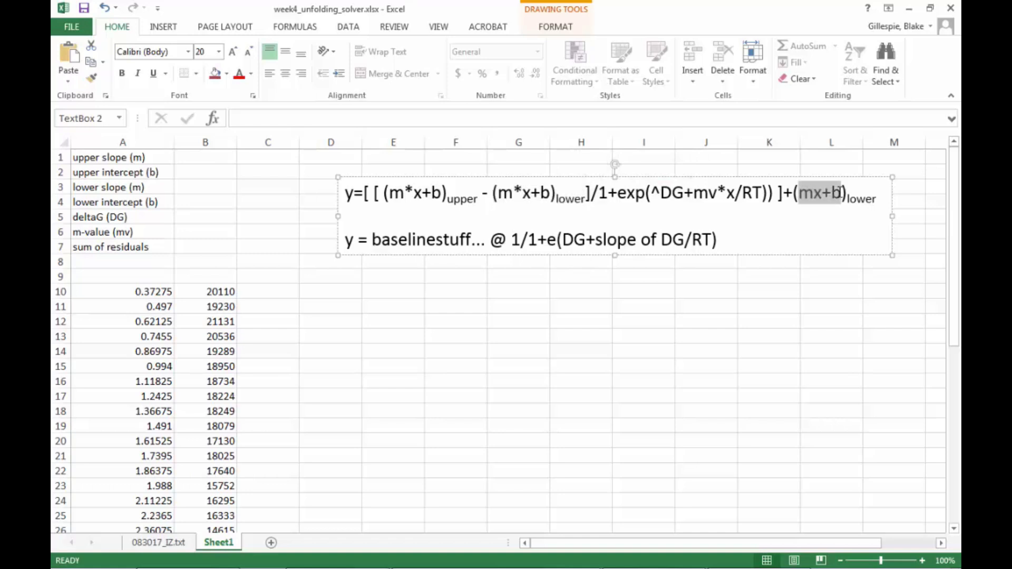
pyautogui.click(649, 282)
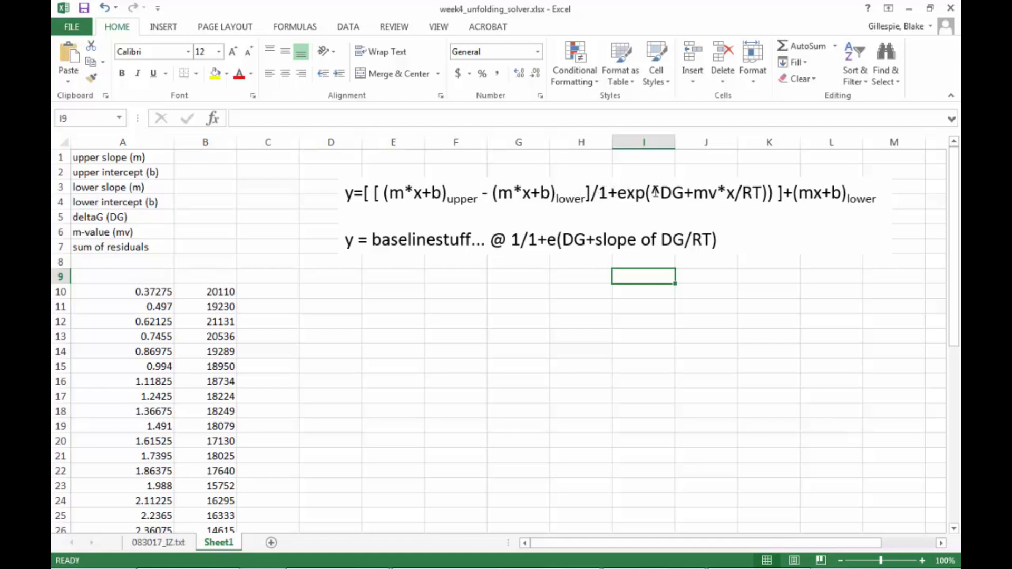
pyautogui.moveTo(654, 192); pyautogui.dragTo(692, 195)
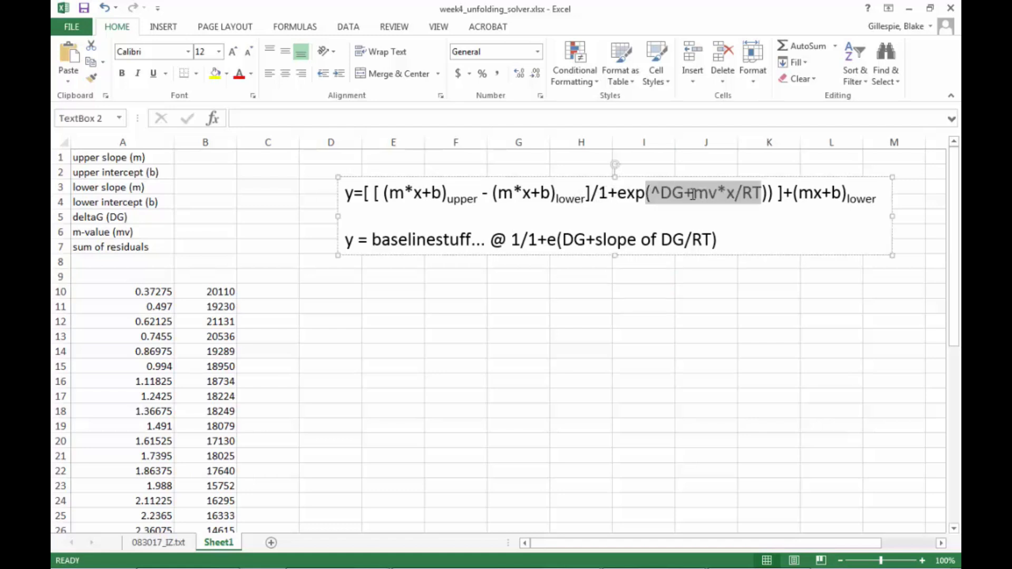
pyautogui.click(668, 323)
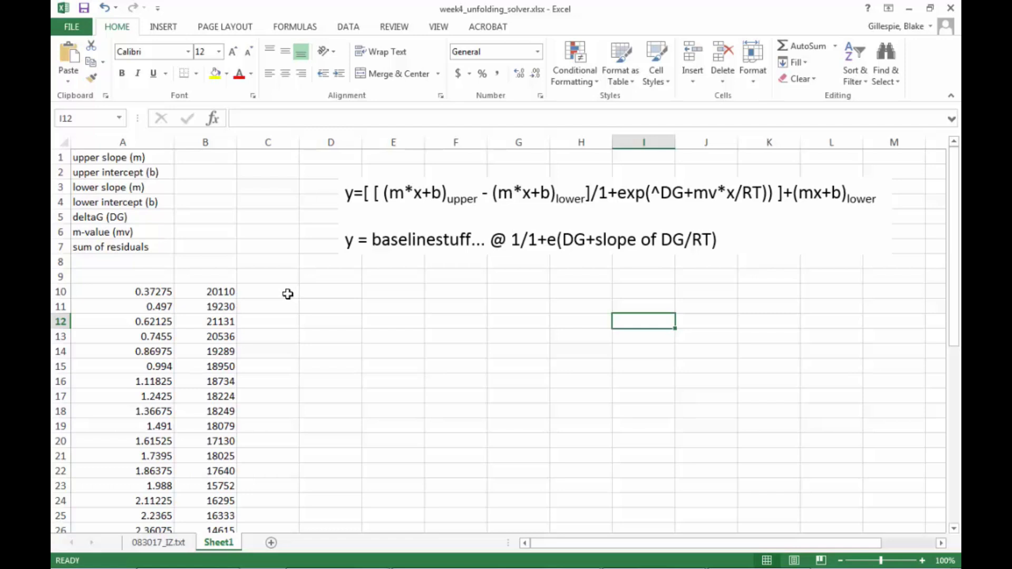
# Label cell A9 as chemical denaturant conc. and widen column A to fit the label.
pyautogui.click(149, 278)
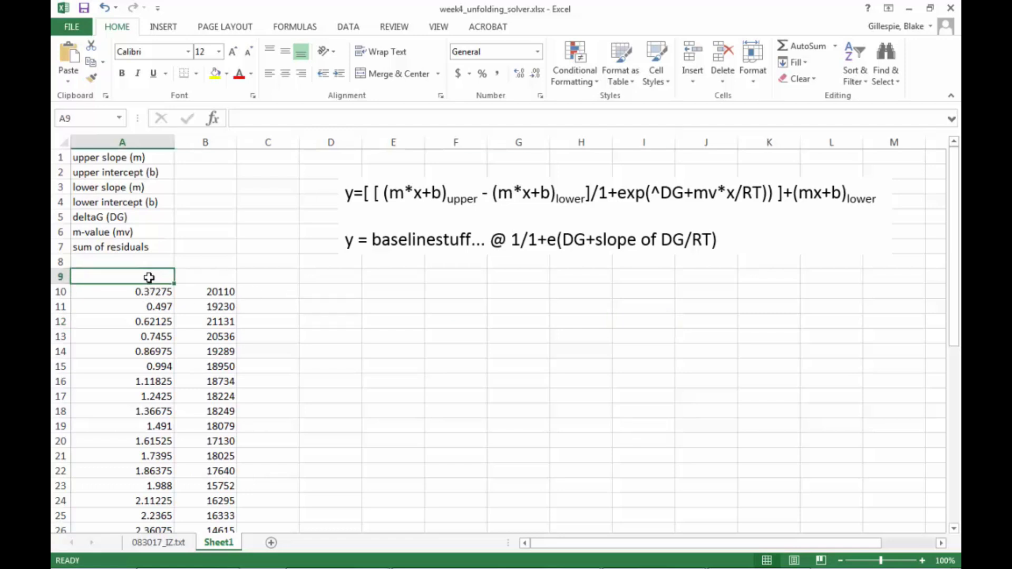
pyautogui.write('chemica')
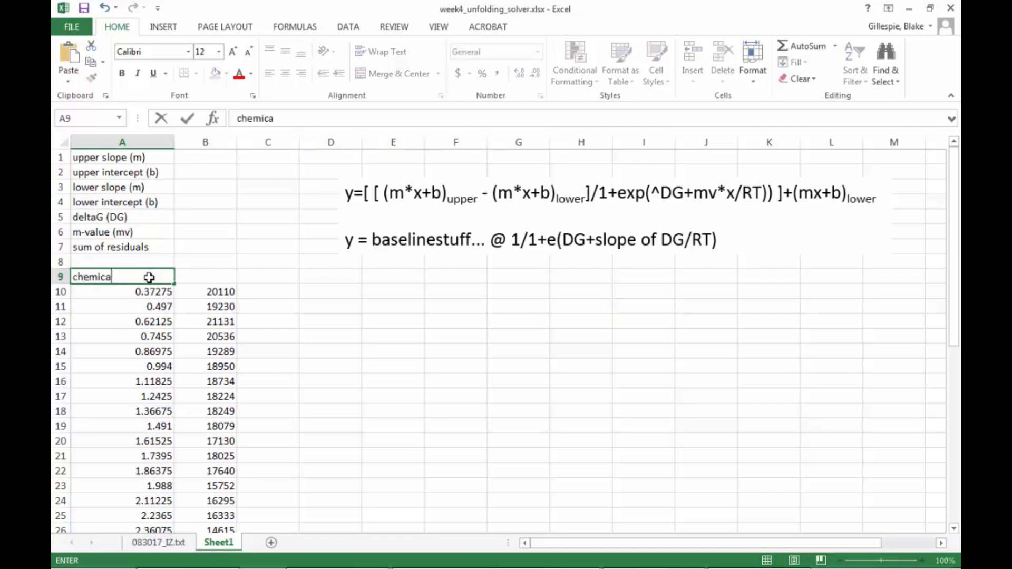
pyautogui.write('l denaturant c')
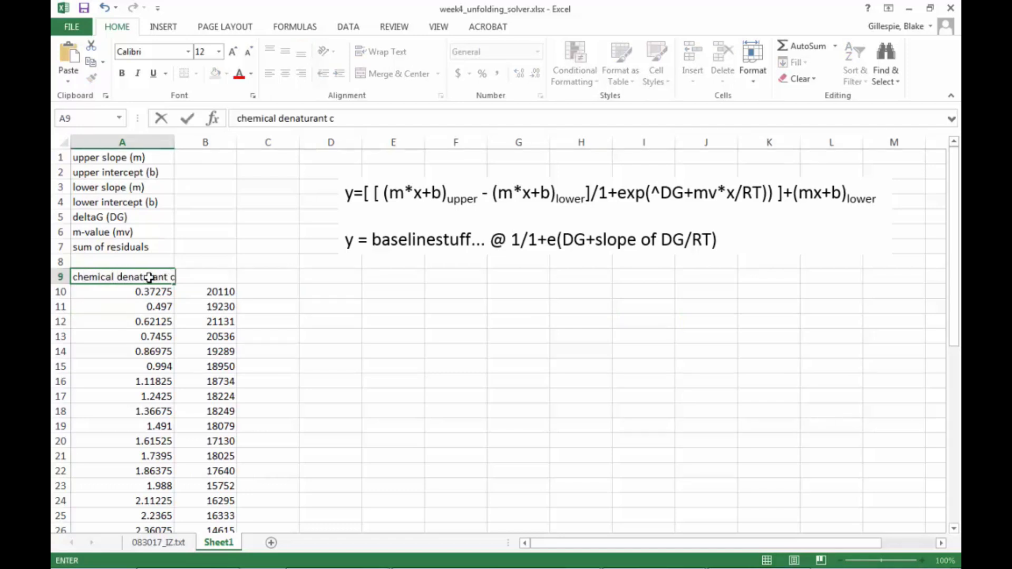
pyautogui.write('oncn')
pyautogui.click(168, 143)
pyautogui.moveTo(173, 147); pyautogui.dragTo(201, 147)
# Insert a scatter chart with smooth lines and markers from the data in A10:B47.
pyautogui.click(153, 292)
pyautogui.moveTo(153, 291); pyautogui.dragTo(224, 497)
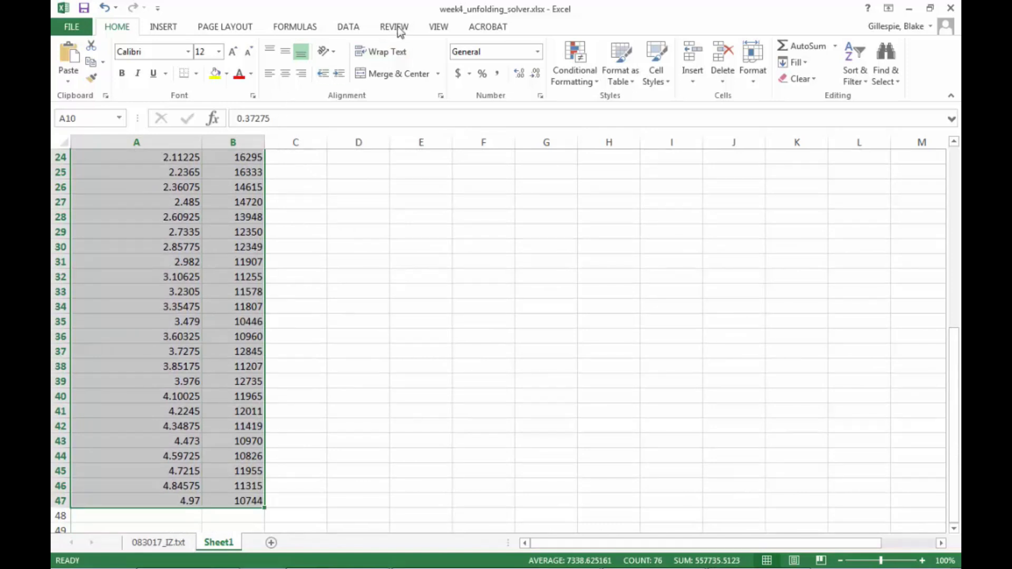
pyautogui.click(172, 31)
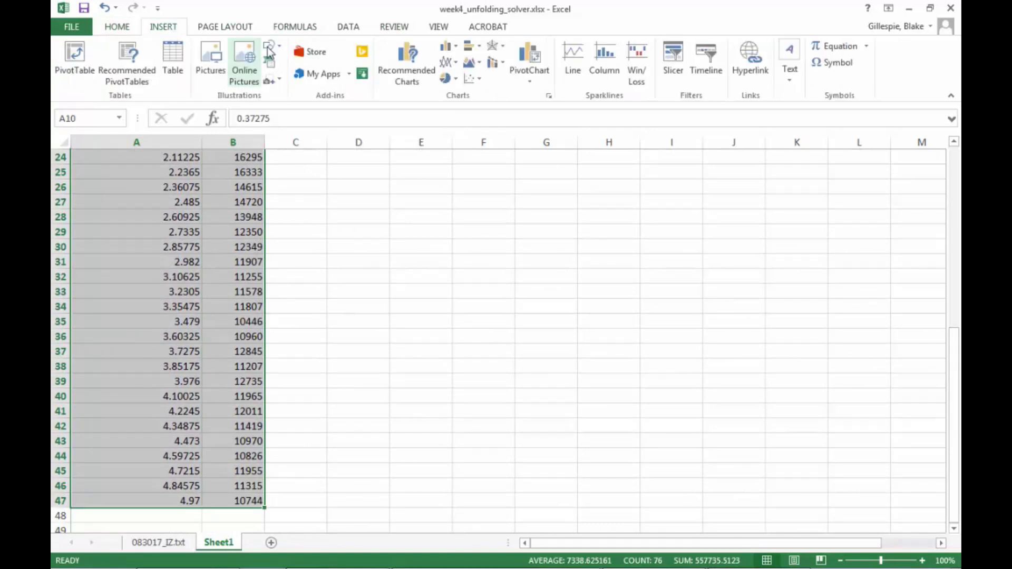
pyautogui.click(482, 80)
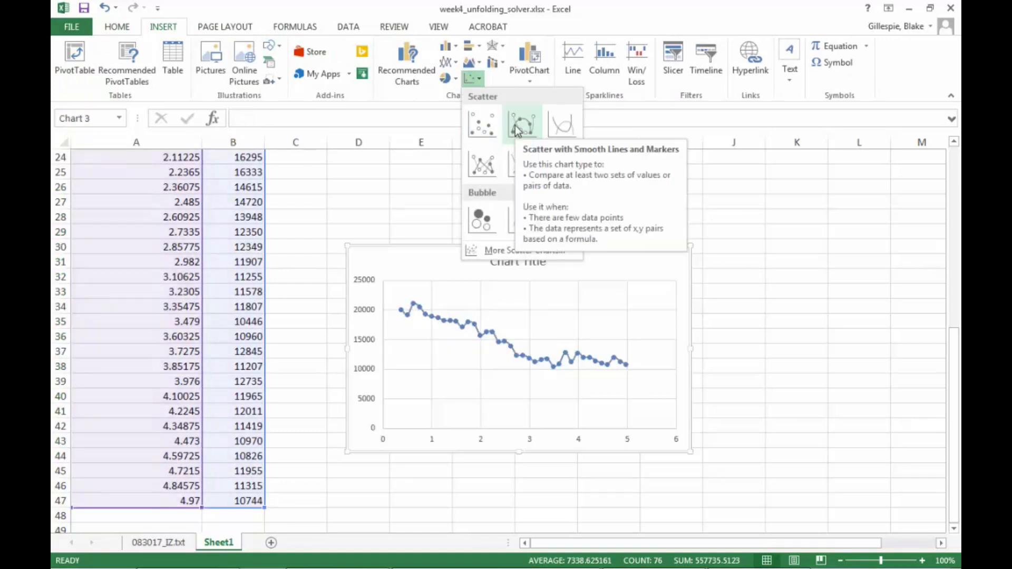
pyautogui.click(516, 129)
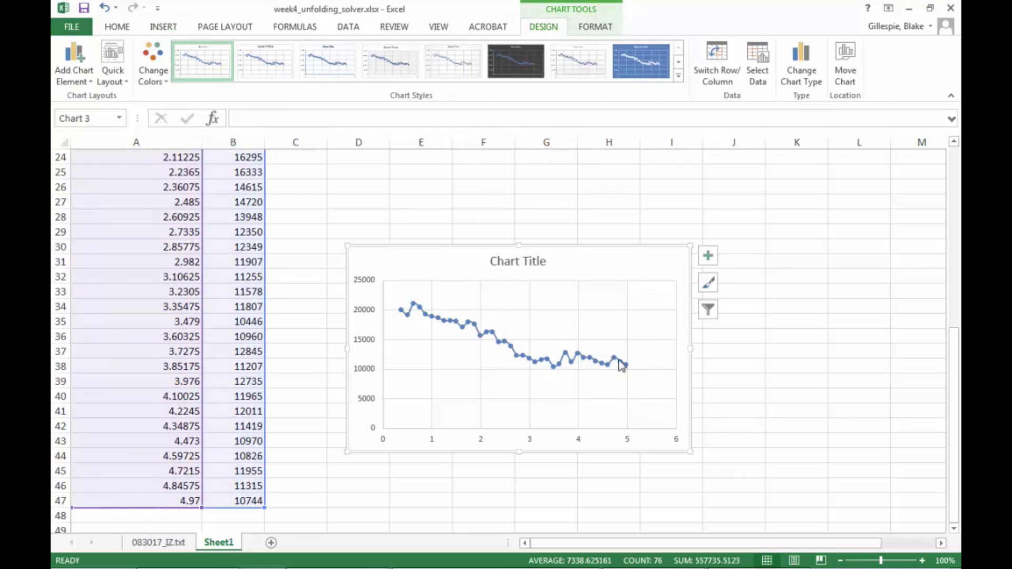
pyautogui.click(380, 310)
pyautogui.rightClick(382, 312)
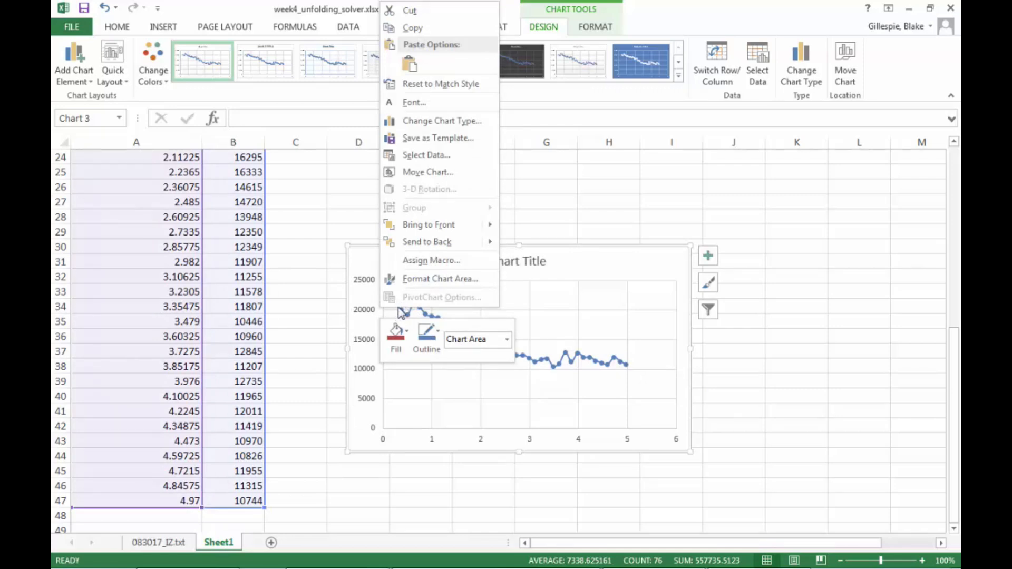
pyautogui.click(580, 371)
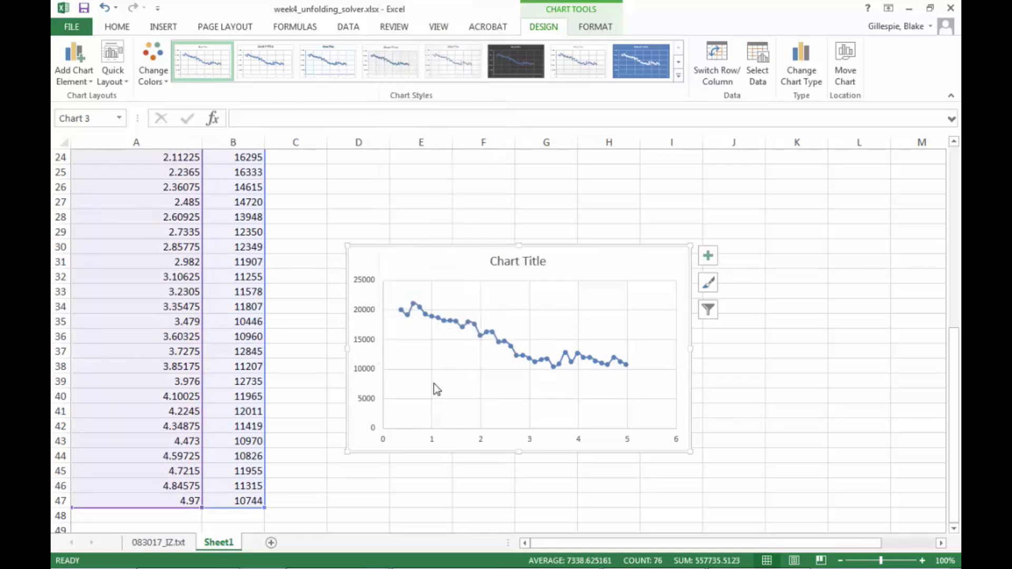
# Set the chart's vertical axis minimum bound to 10000 and close the axis formatting pane.
pyautogui.click(384, 337)
pyautogui.rightClick(385, 338)
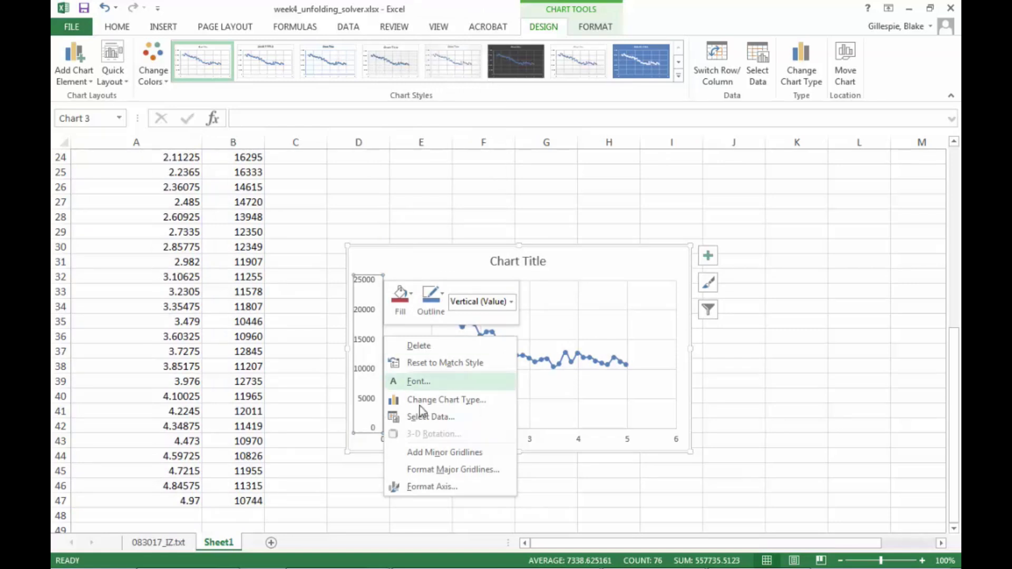
pyautogui.click(424, 487)
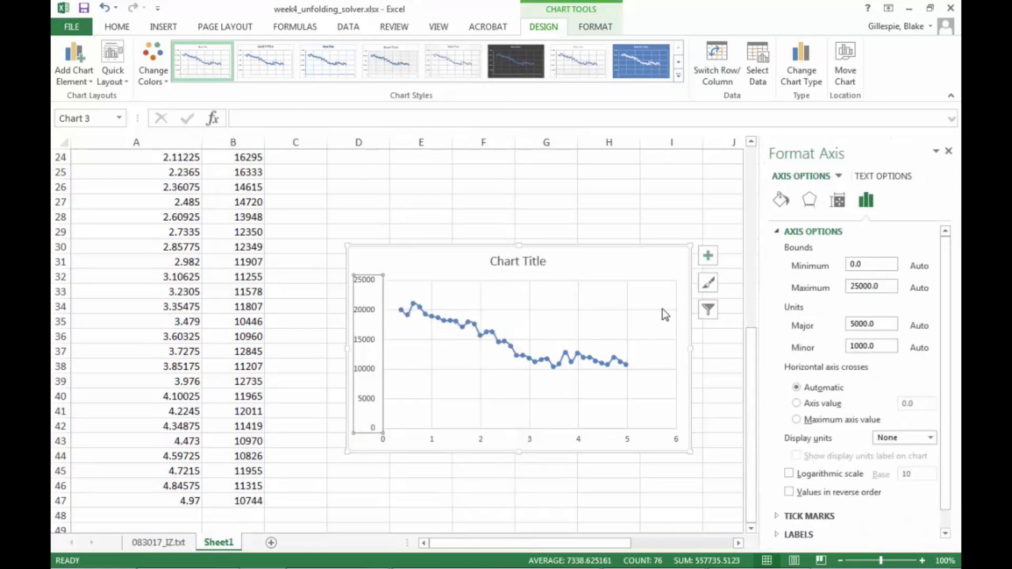
pyautogui.click(868, 267)
pyautogui.write('10000')
pyautogui.press('Return')
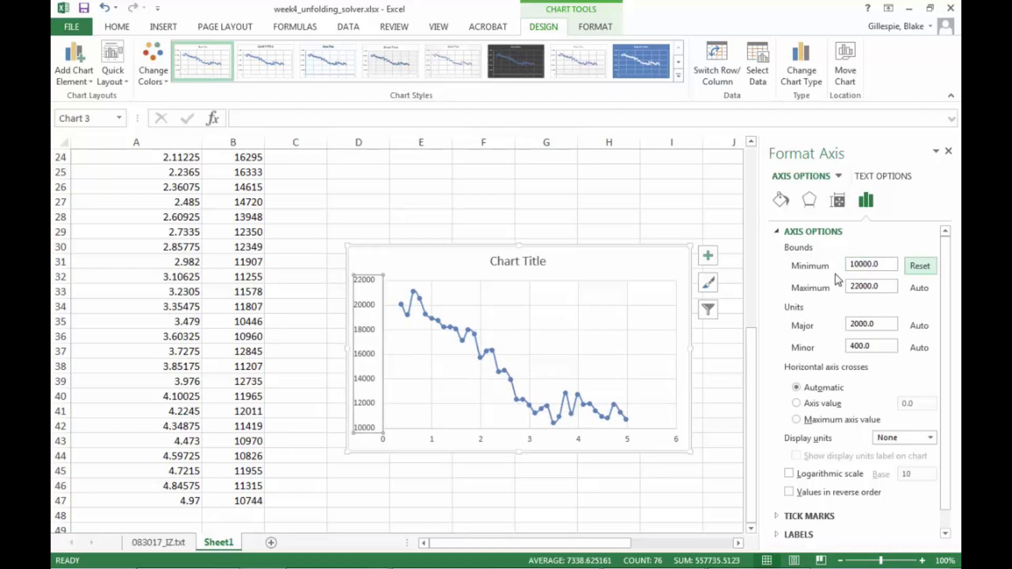
pyautogui.click(949, 154)
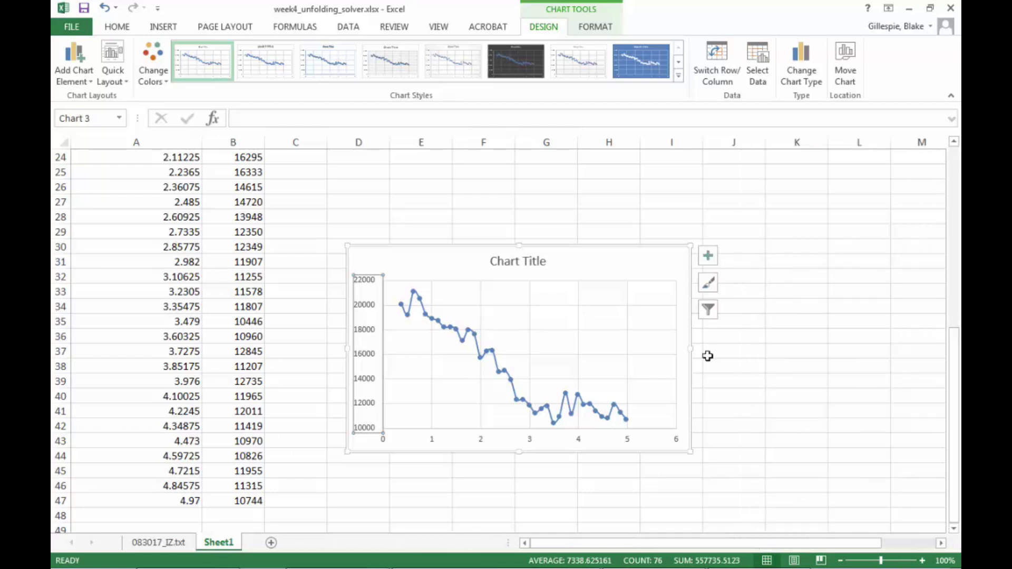
# Remove the connecting line from the data series so only the markers remain.
pyautogui.rightClick(615, 406)
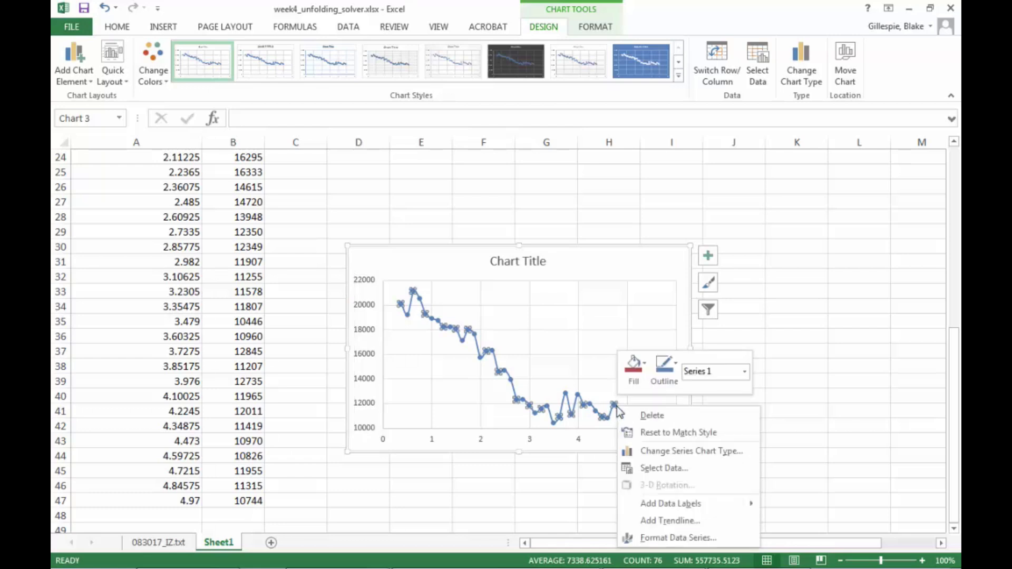
pyautogui.click(678, 538)
pyautogui.click(781, 200)
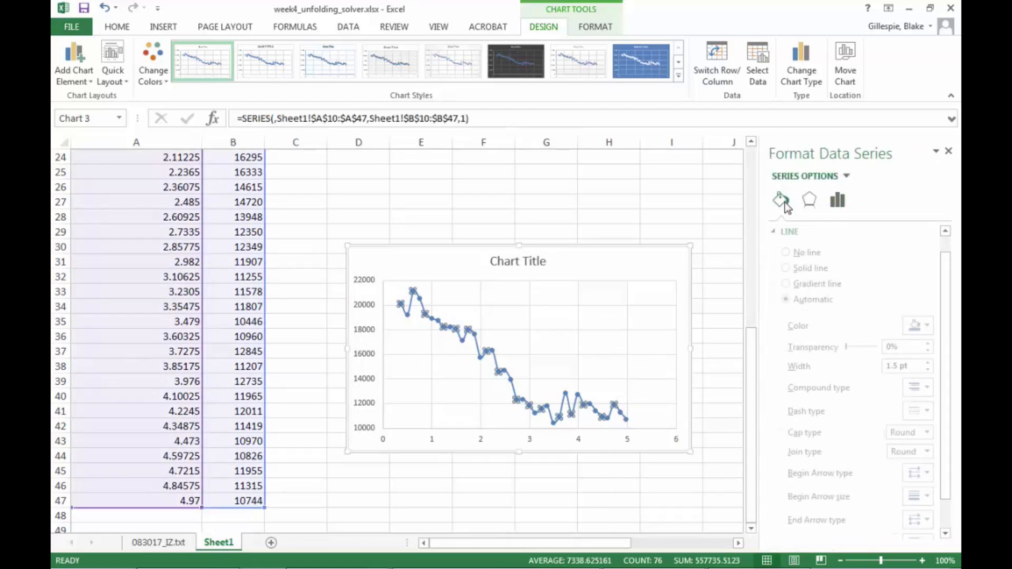
pyautogui.click(788, 253)
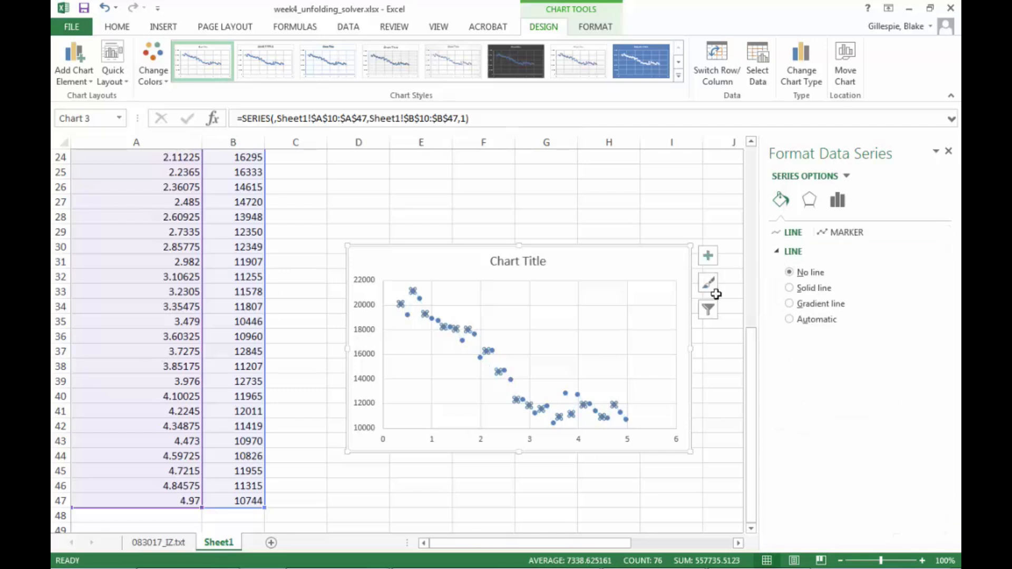
pyautogui.click(727, 368)
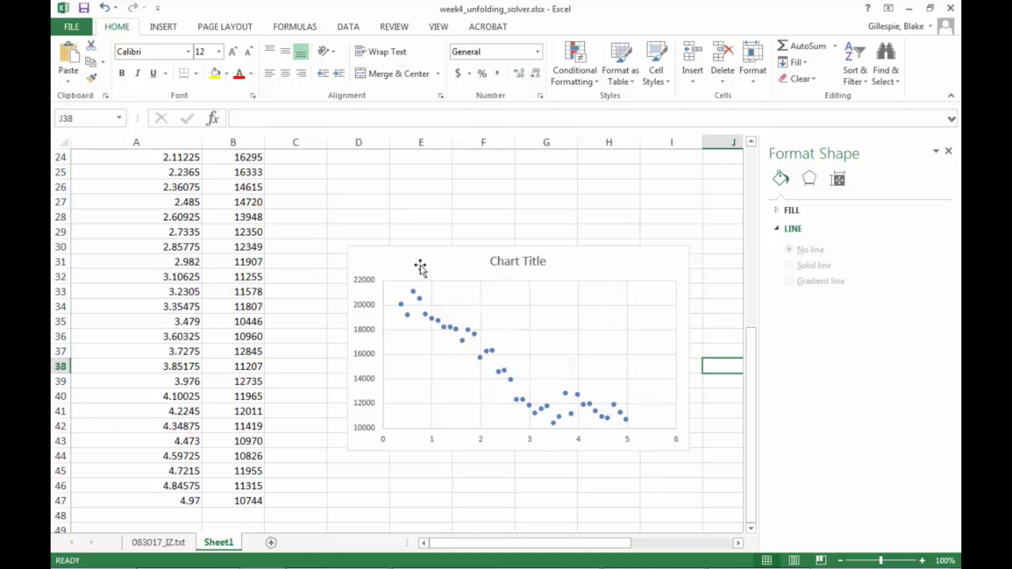
# Label B9, C9 and D9 as data, model and residuals.
pyautogui.scroll(5, 419, 264)
pyautogui.scroll(2, 419, 264)
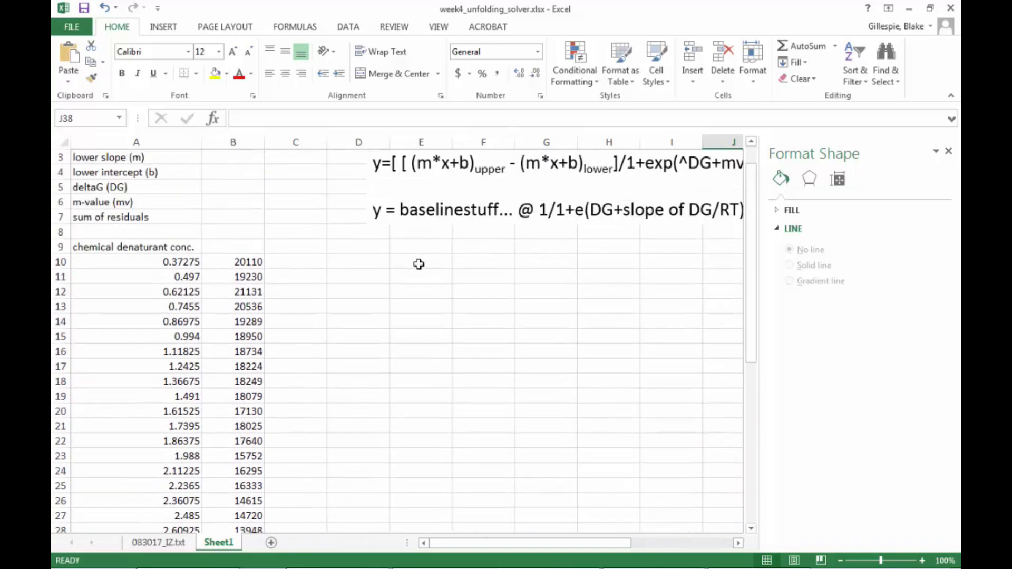
pyautogui.click(261, 248)
pyautogui.write('data')
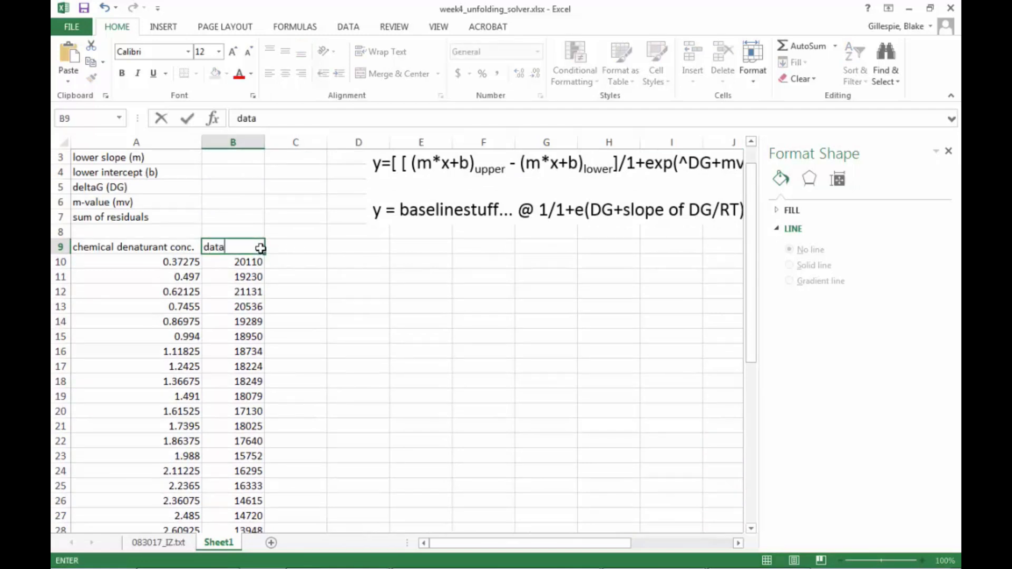
pyautogui.press('Tab')
pyautogui.write('mode')
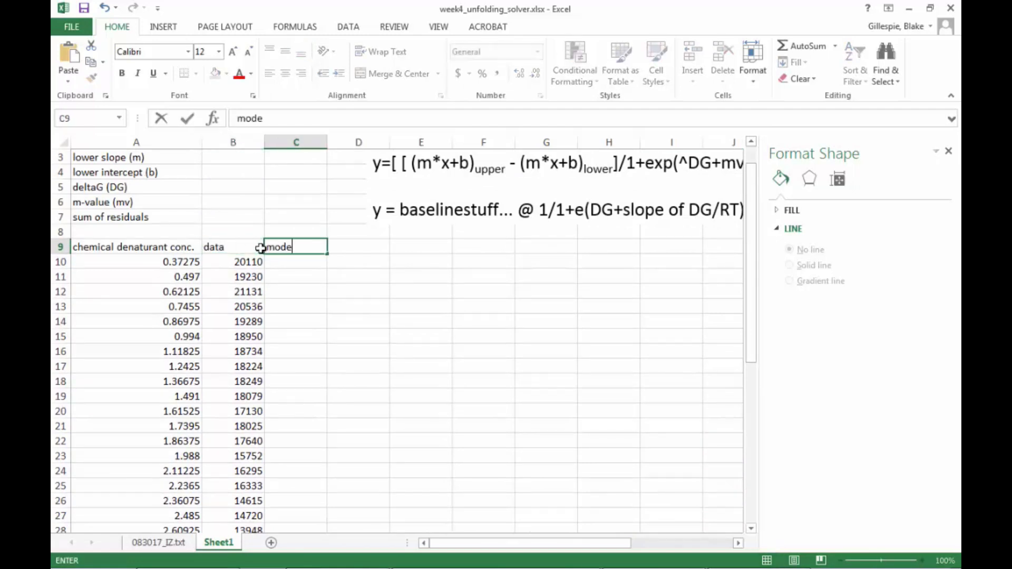
pyautogui.press('Tab')
pyautogui.write('re')
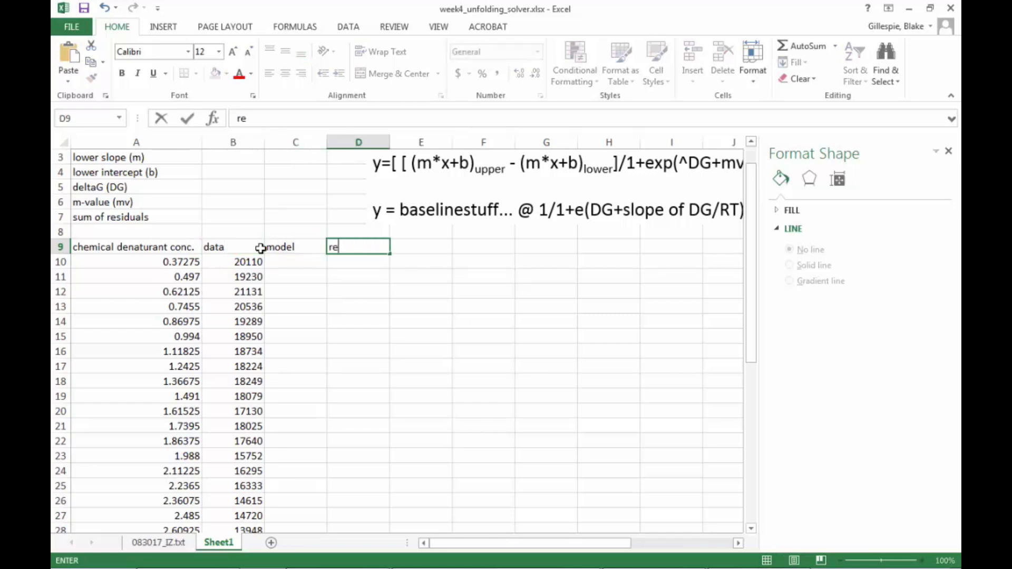
pyautogui.write('siduals')
pyautogui.press('Return')
# Move the scatter chart up beside the table, next to the residuals column.
pyautogui.scroll(-4, 432, 371)
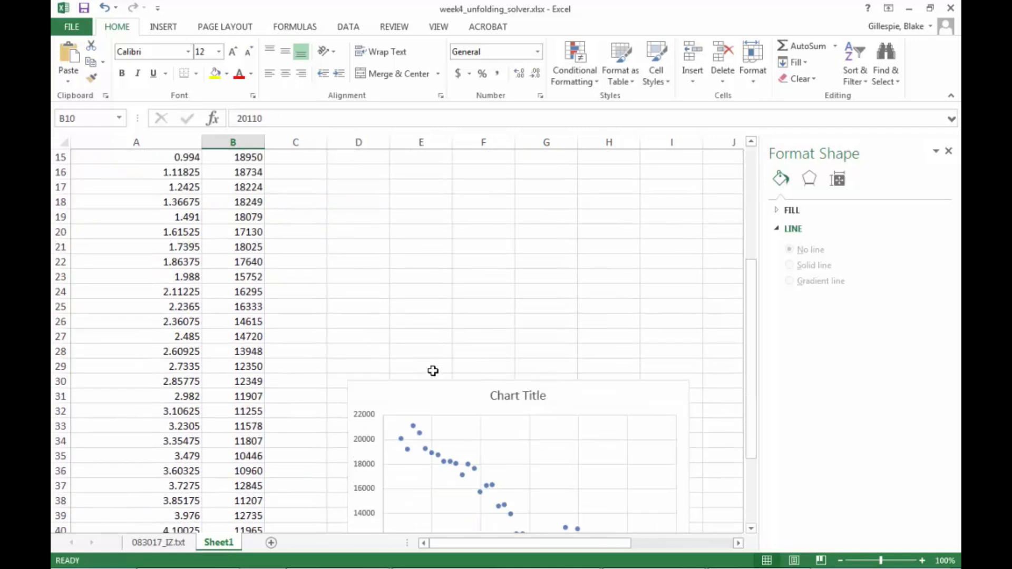
pyautogui.scroll(1, 433, 371)
pyautogui.click(507, 441)
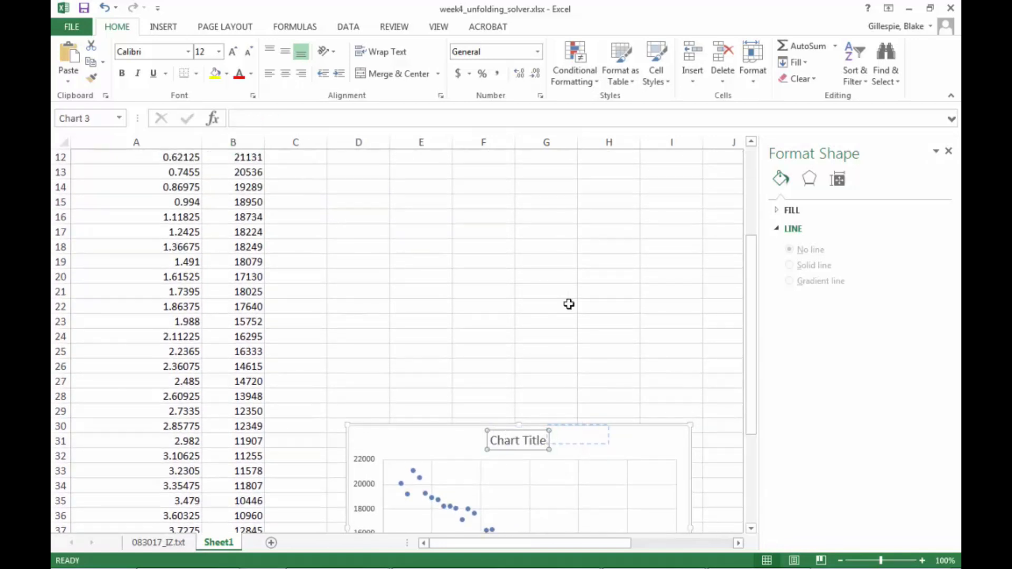
pyautogui.moveTo(569, 304); pyautogui.dragTo(569, 305)
pyautogui.moveTo(630, 428); pyautogui.dragTo(680, 146)
pyautogui.scroll(3, 643, 329)
pyautogui.scroll(-1, 609, 345)
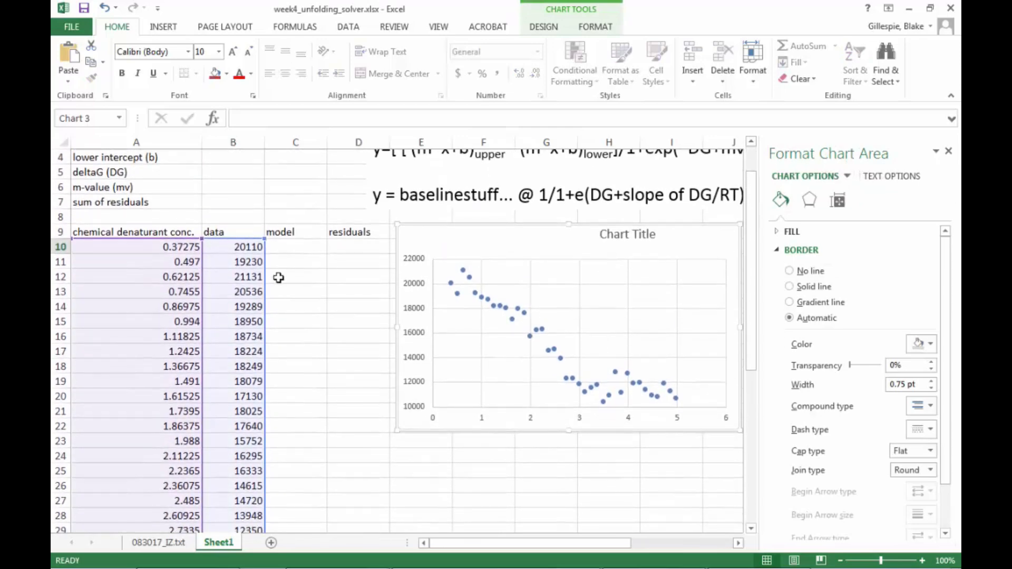
pyautogui.scroll(-1, 336, 264)
pyautogui.scroll(2, 336, 264)
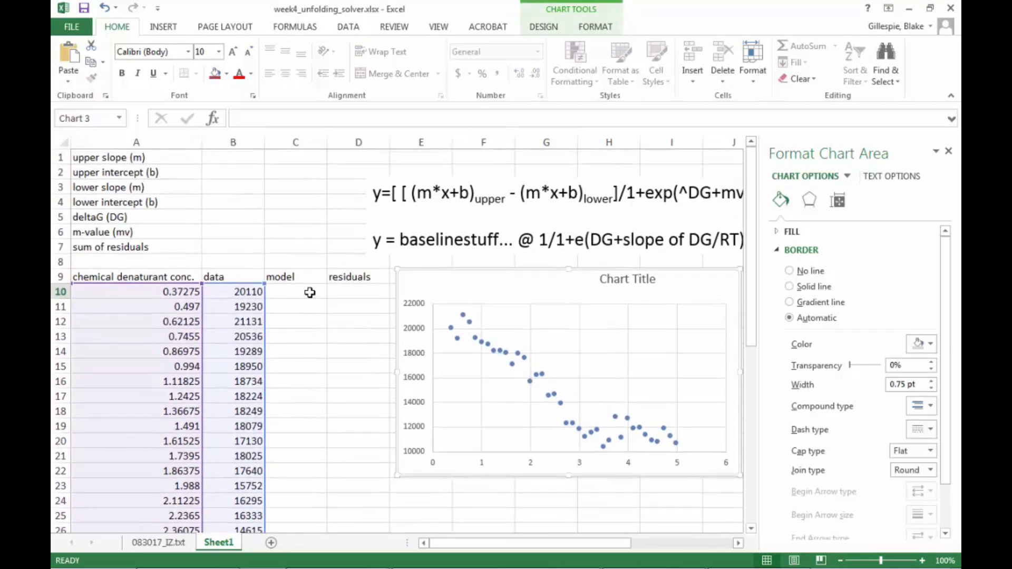
# Paste the unfolding model formula into C10 and fill it down the model column to row 47.
pyautogui.click(309, 293)
pyautogui.click(281, 120)
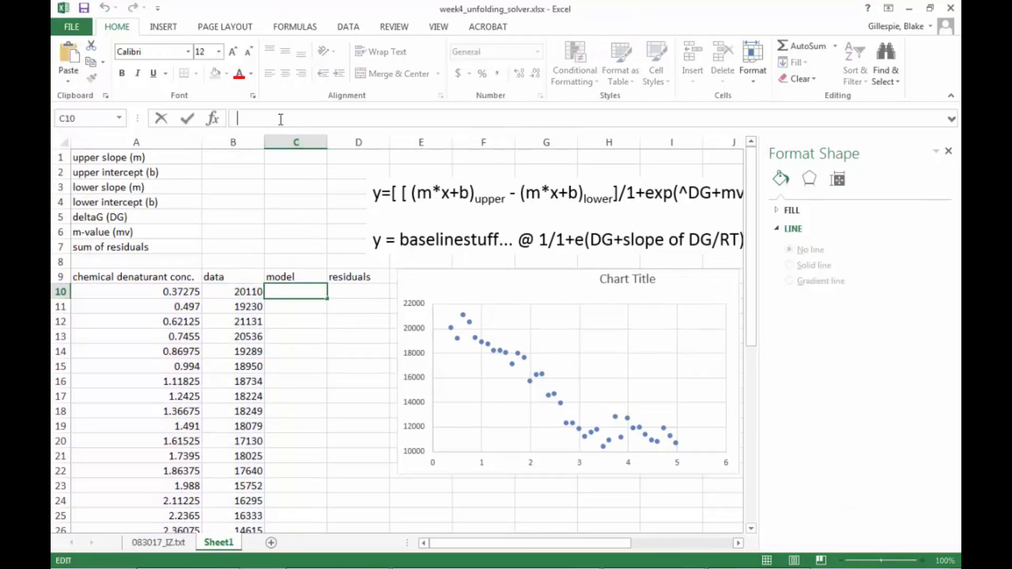
pyautogui.write('=((($B$1*A10+$B$2)-($B$3*A10+$B$4))/(1+EXP((-$B$5+$B$6*A10)*1.98)))+($B$3*A10+$B$4)')
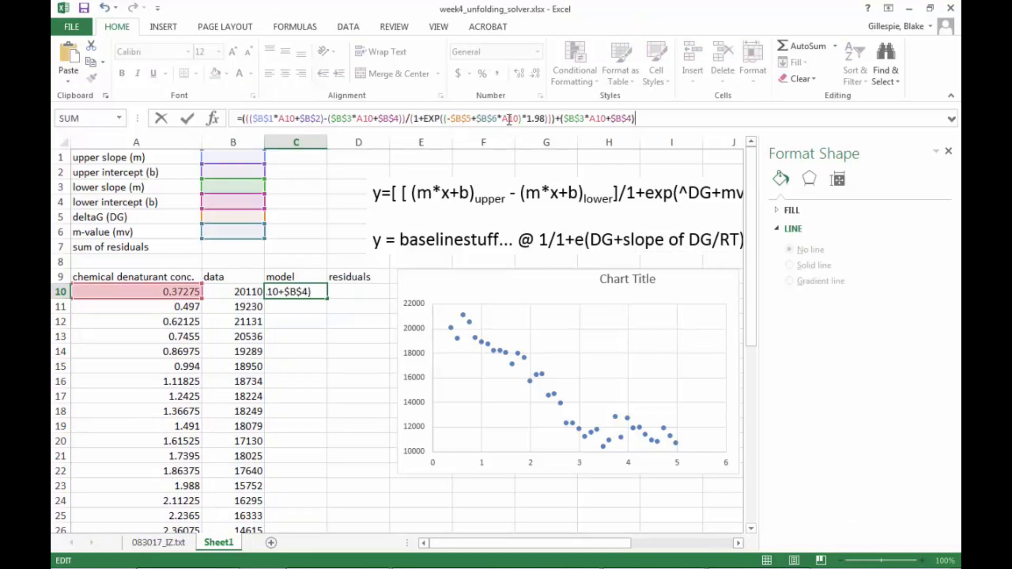
pyautogui.press('Return')
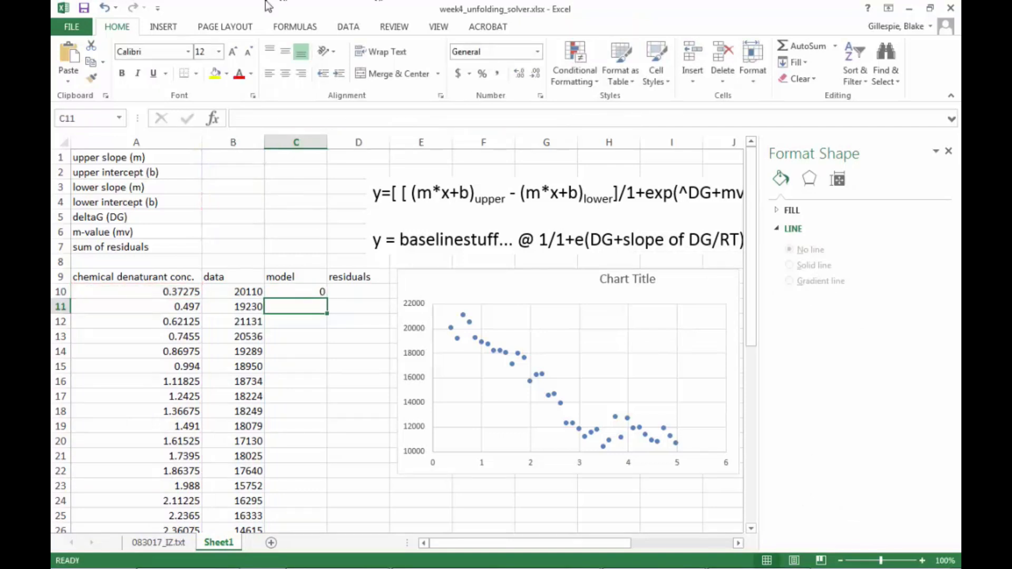
pyautogui.click(316, 288)
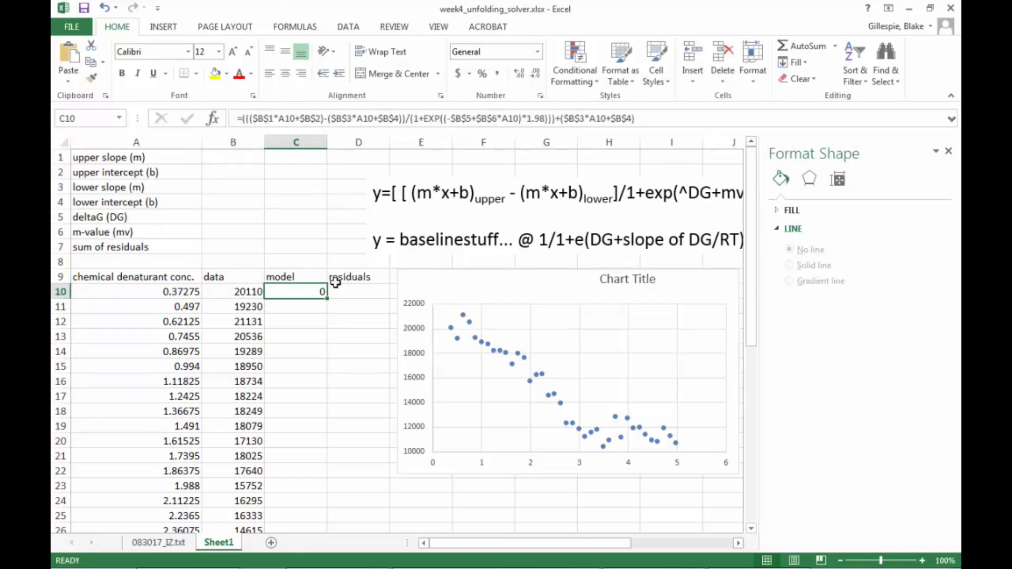
pyautogui.moveTo(326, 301); pyautogui.dragTo(302, 501)
pyautogui.scroll(6, 432, 403)
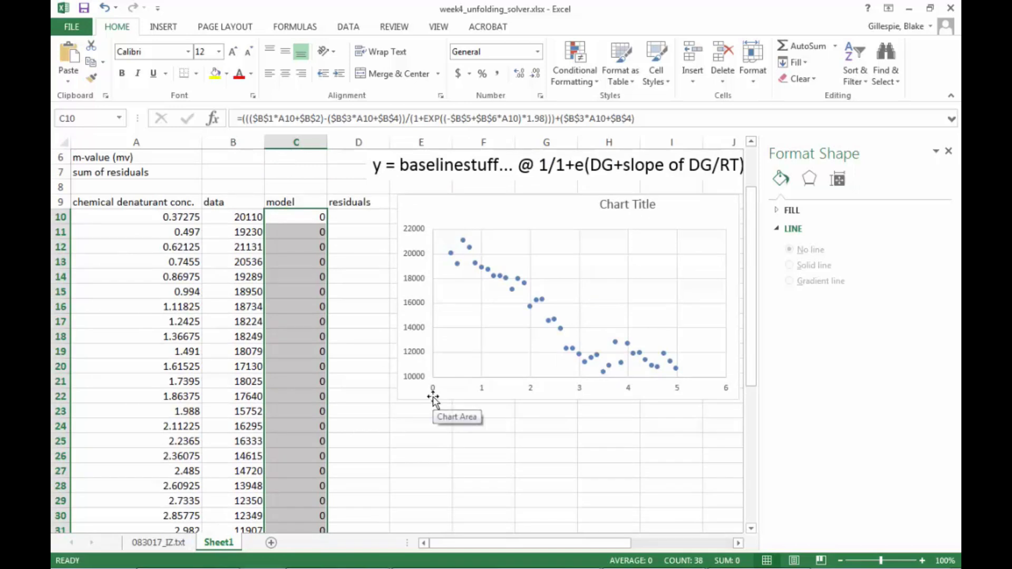
# Enter the residual formula =B2-C2 in D10.
pyautogui.click(364, 215)
pyautogui.write('=')
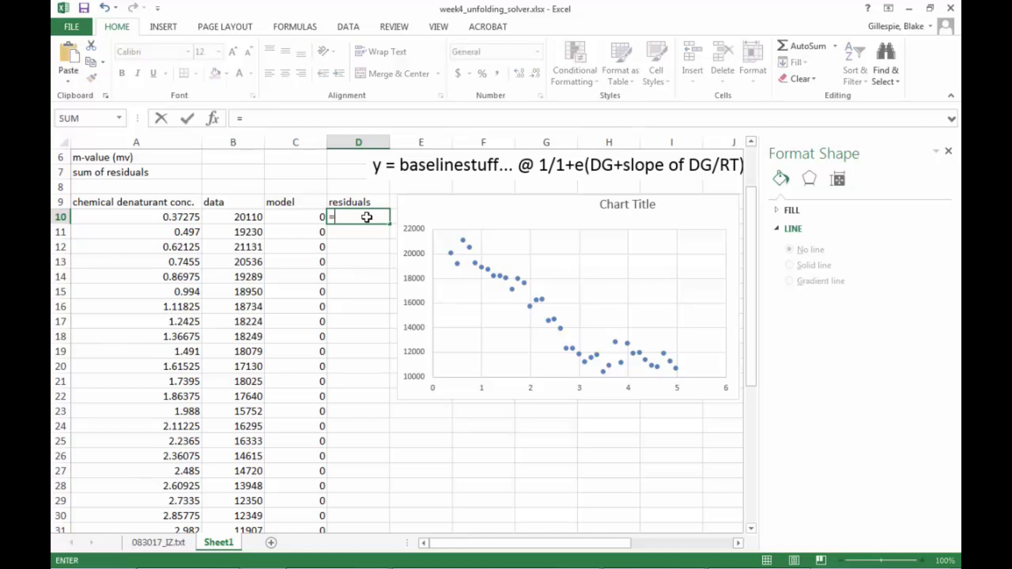
pyautogui.write('b2-c2')
pyautogui.press('Return')
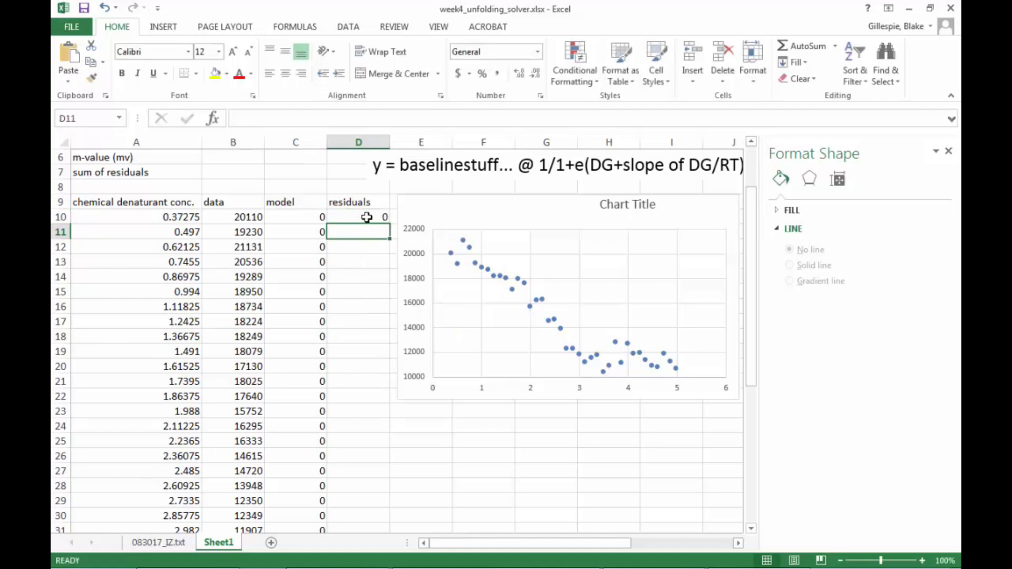
# Fill the residual formula down column D to row 47 and check the copied formulas in D19 and D10.
pyautogui.click(367, 217)
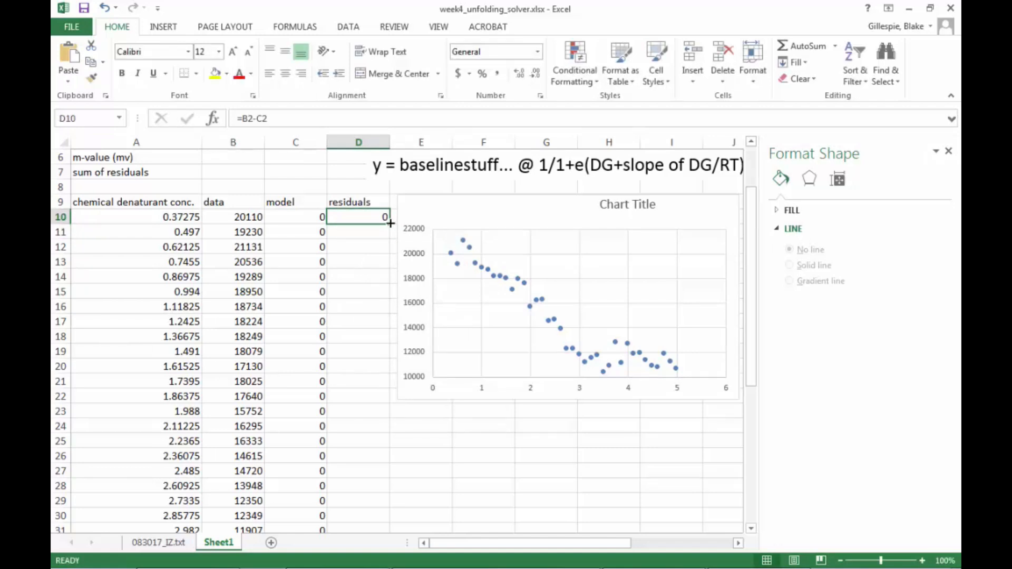
pyautogui.moveTo(391, 223); pyautogui.dragTo(389, 493)
pyautogui.scroll(5, 466, 366)
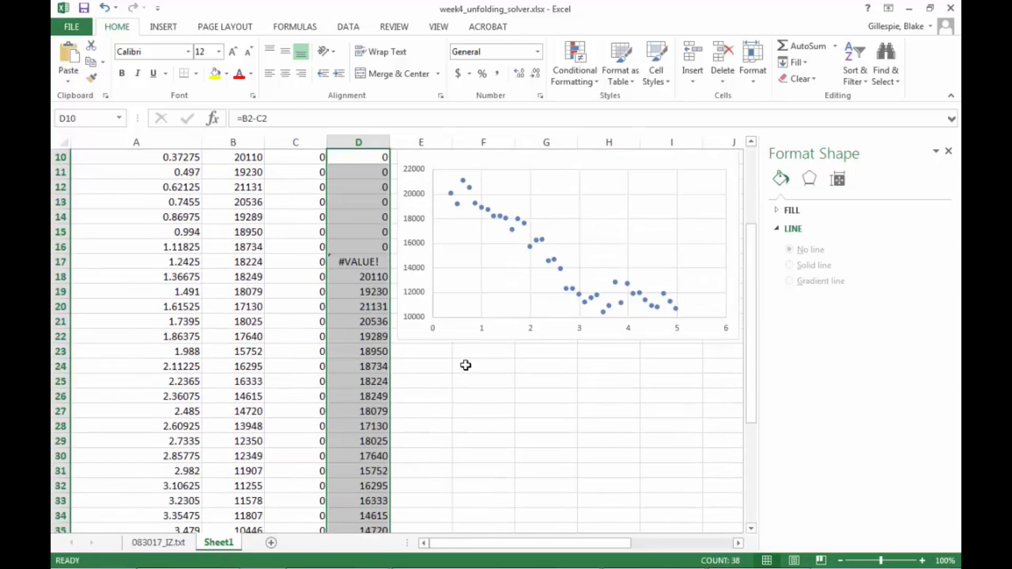
pyautogui.scroll(3, 466, 365)
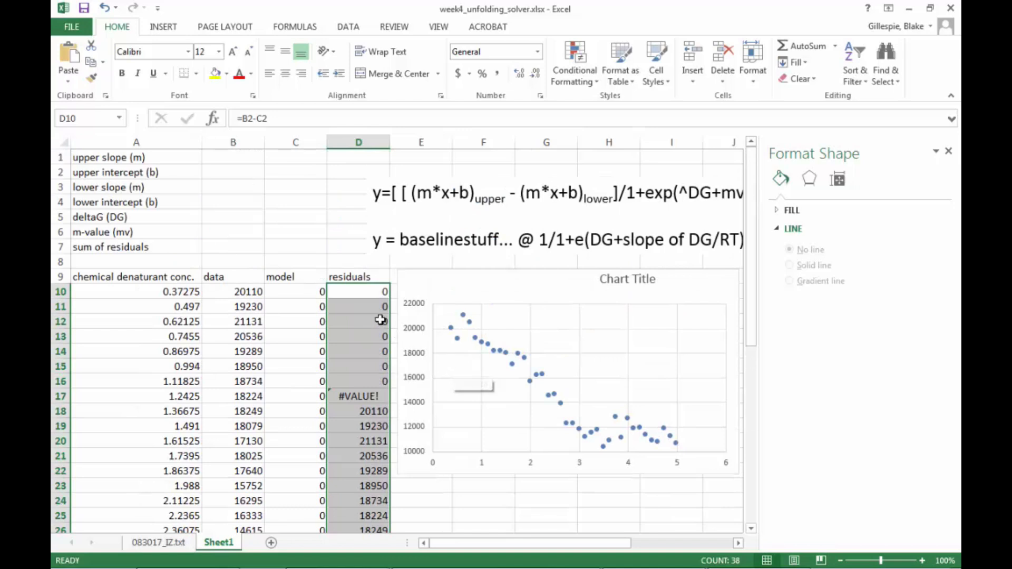
pyautogui.click(368, 426)
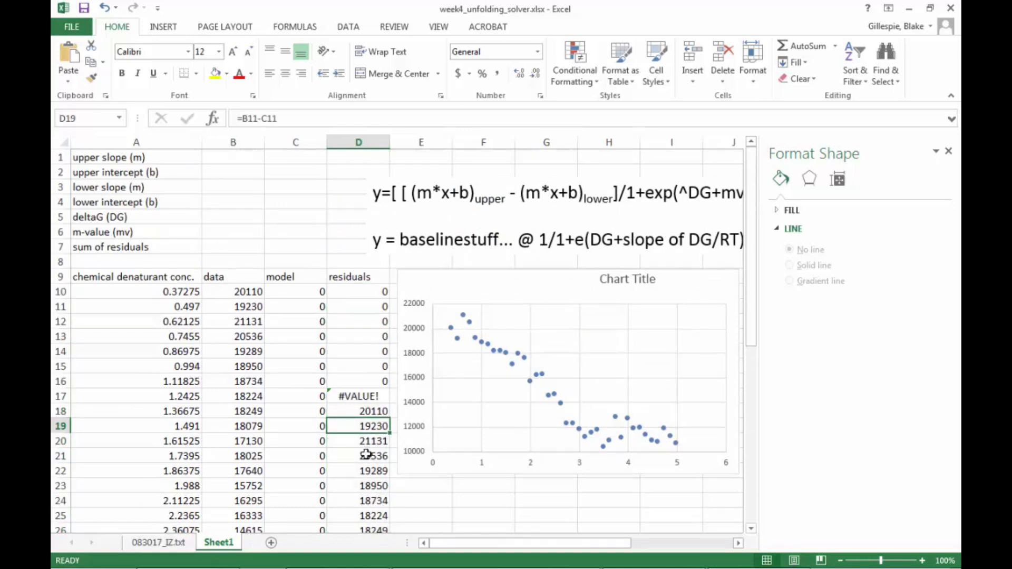
pyautogui.click(373, 289)
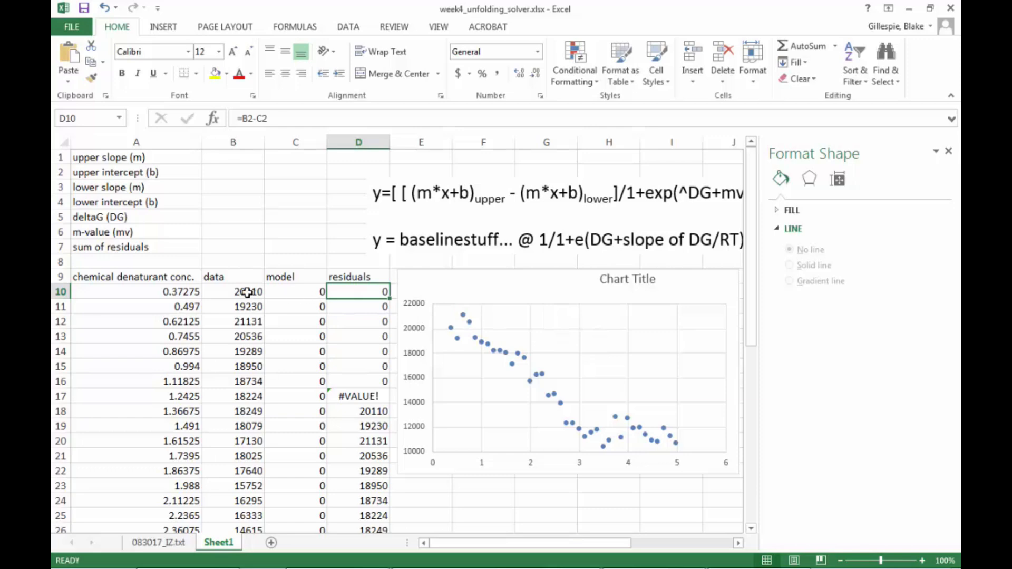
# Extend the chart's data range to include the model column as a second series and close the formatting pane.
pyautogui.click(516, 288)
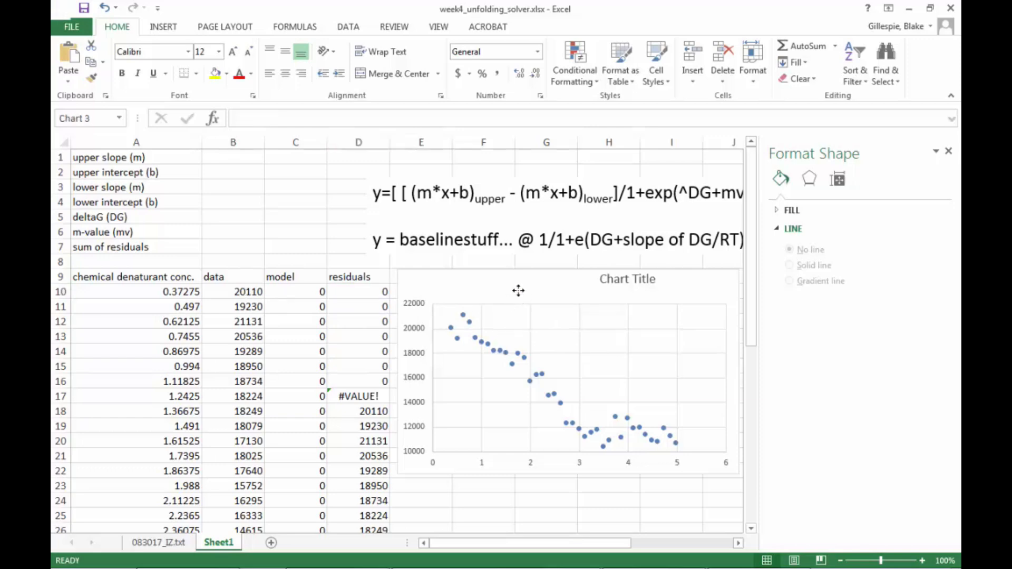
pyautogui.scroll(-3, 428, 300)
pyautogui.scroll(-5, 427, 300)
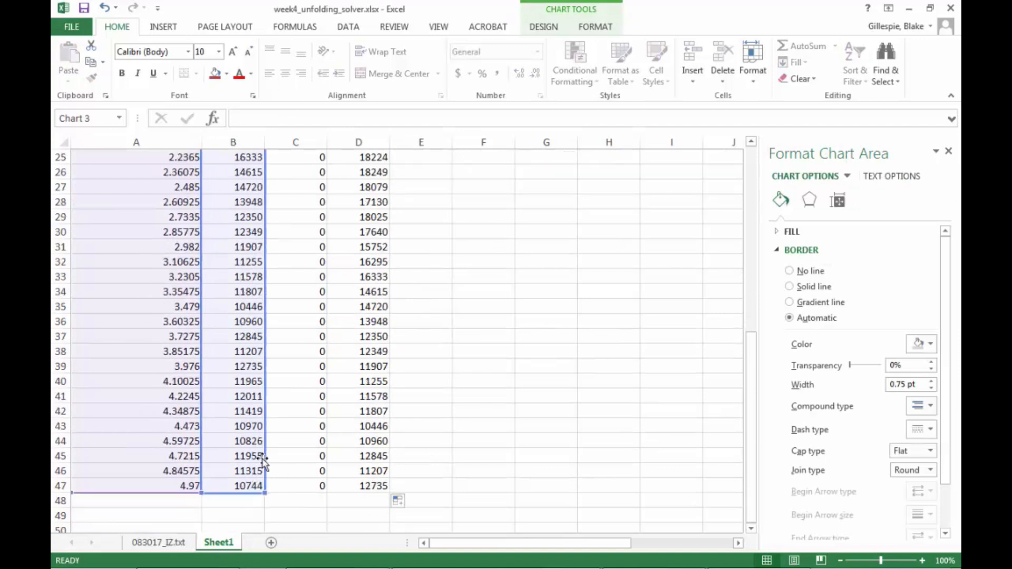
pyautogui.moveTo(265, 457)
pyautogui.mouseDown()
pyautogui.moveTo(287, 454)
pyautogui.moveTo(250, 453)
pyautogui.mouseUp()
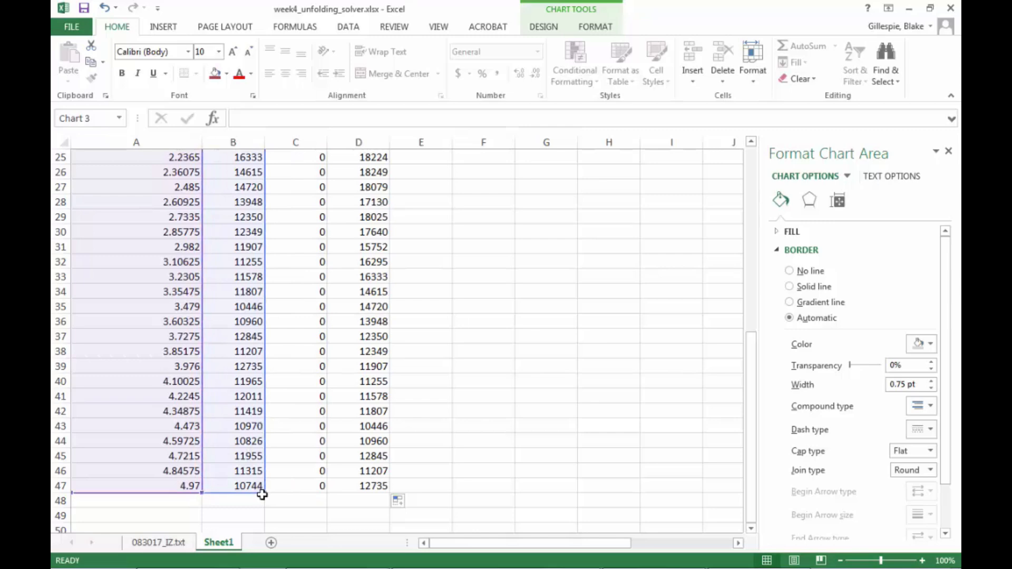
pyautogui.moveTo(275, 491); pyautogui.dragTo(303, 489)
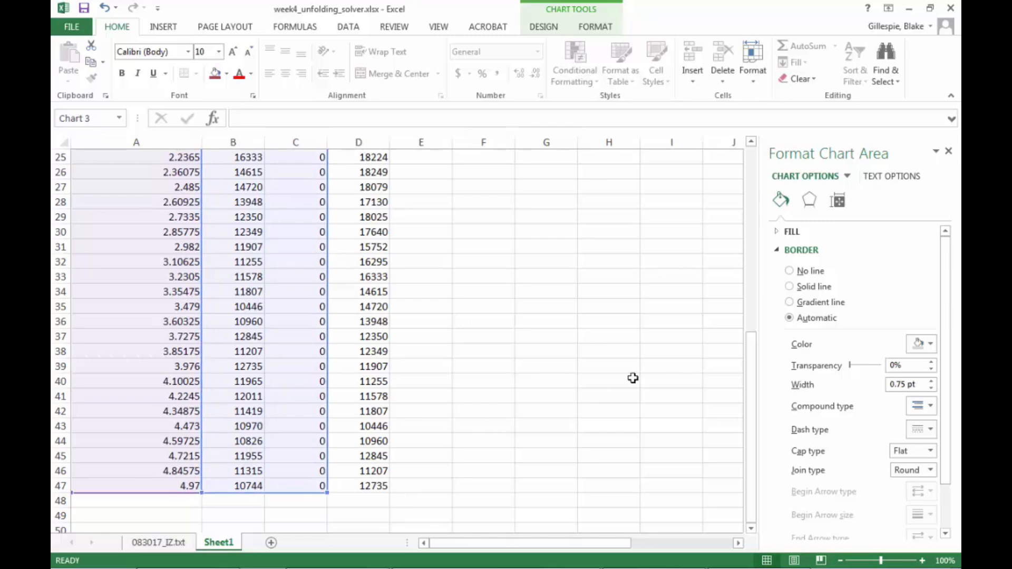
pyautogui.scroll(8, 635, 375)
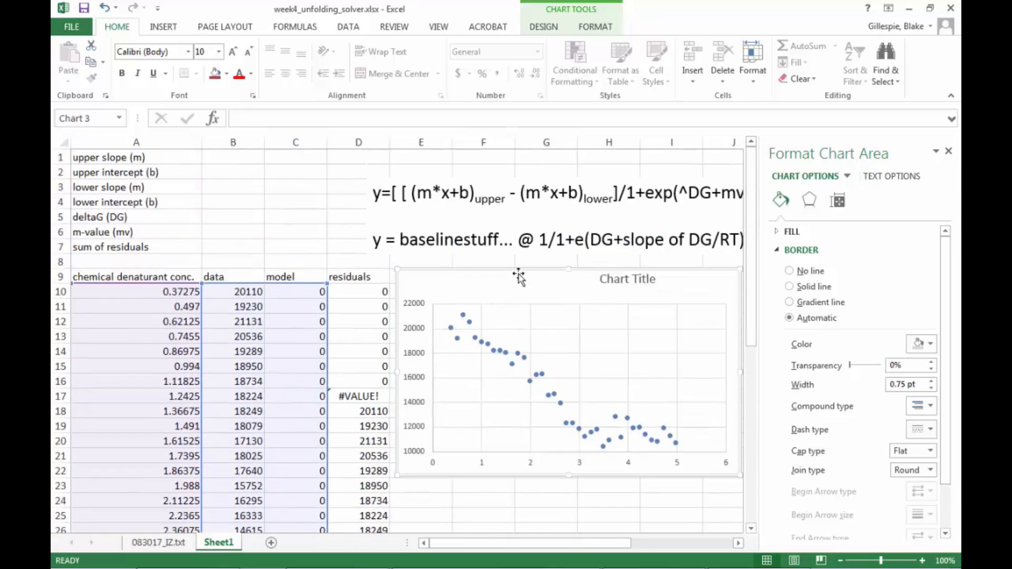
pyautogui.click(948, 151)
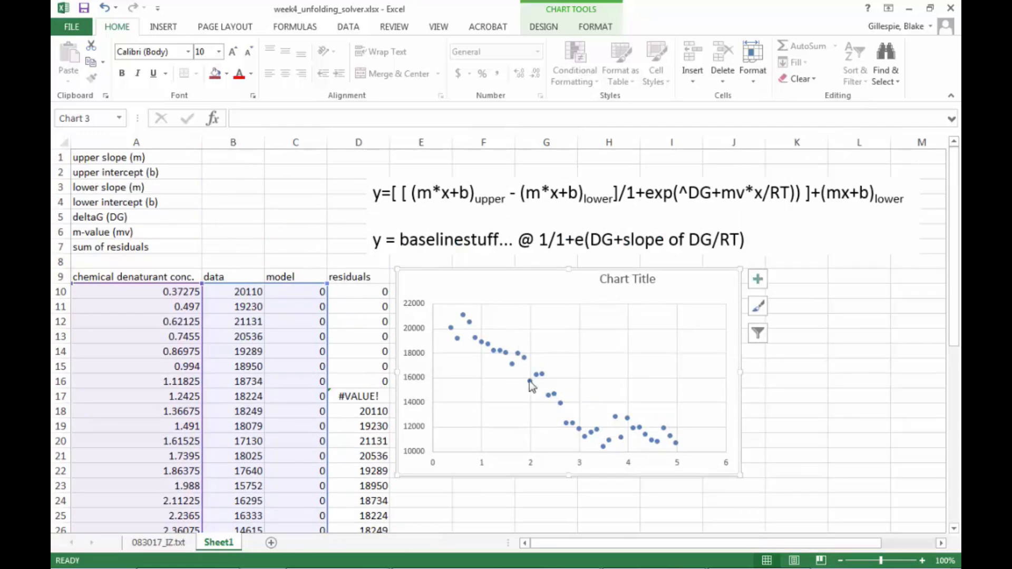
# Enter initial guesses of -500 for the upper slope and 20000 for the upper intercept.
pyautogui.click(250, 159)
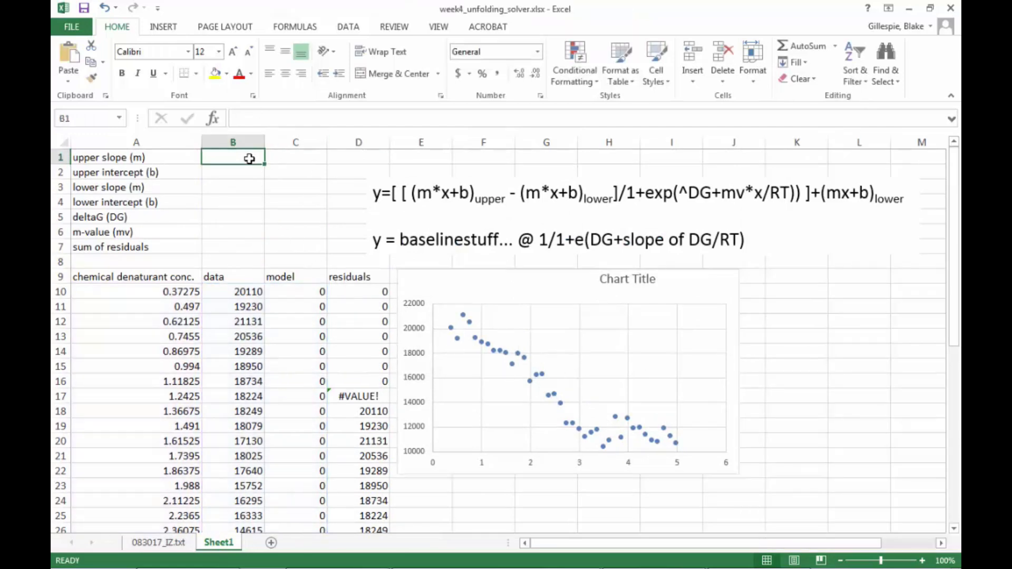
pyautogui.write('-500')
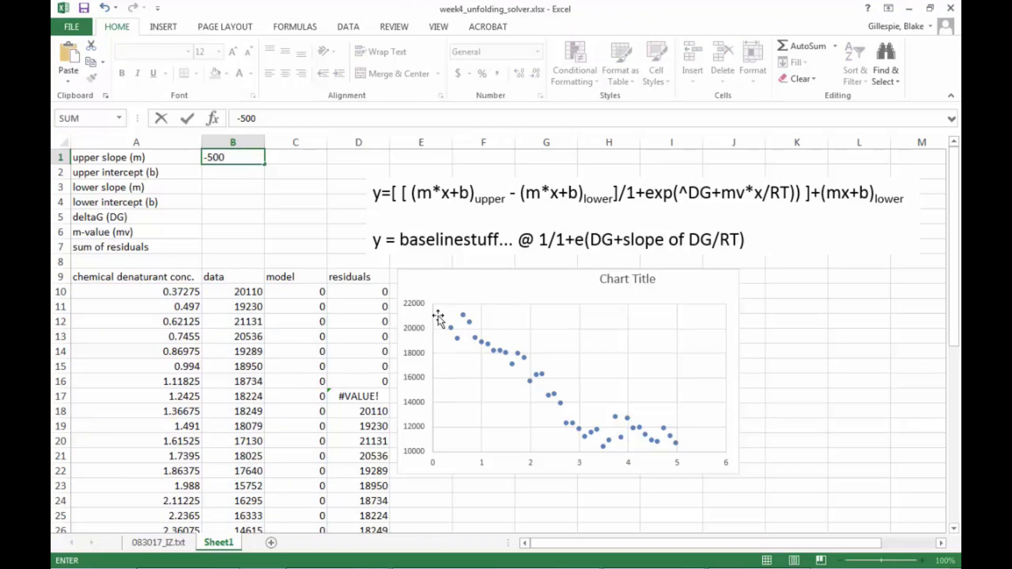
pyautogui.click(231, 169)
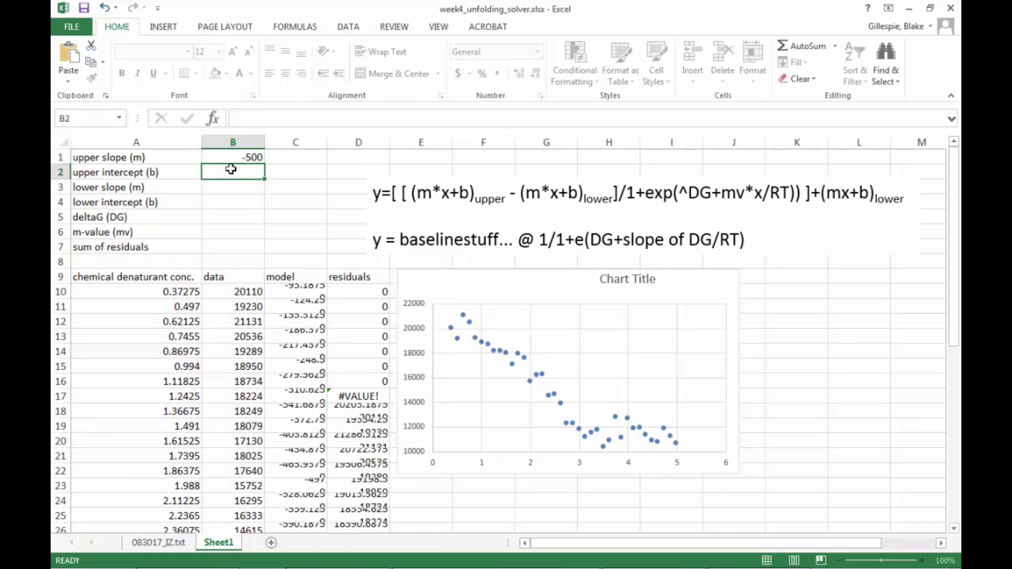
pyautogui.write('20000')
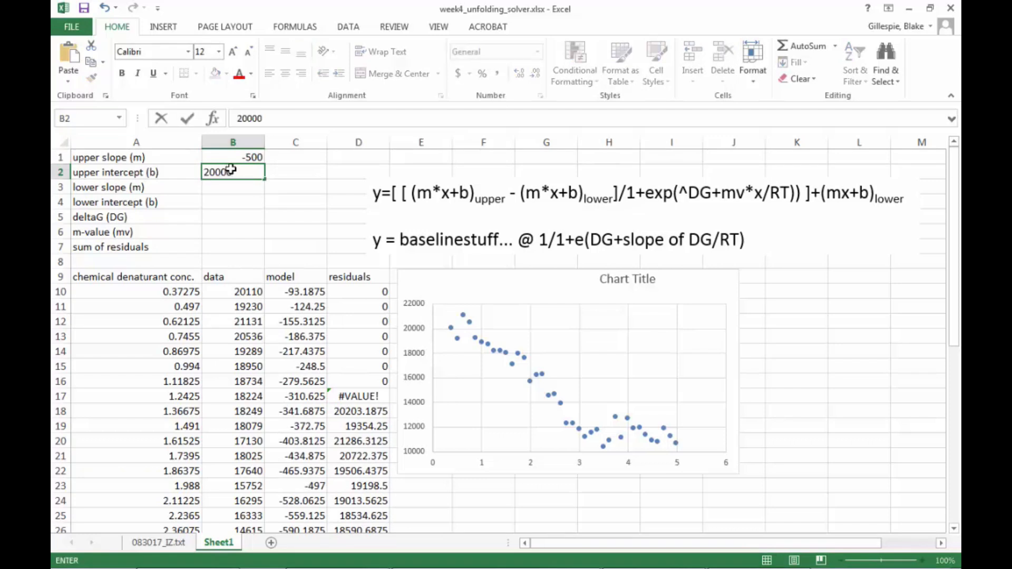
pyautogui.press('Return')
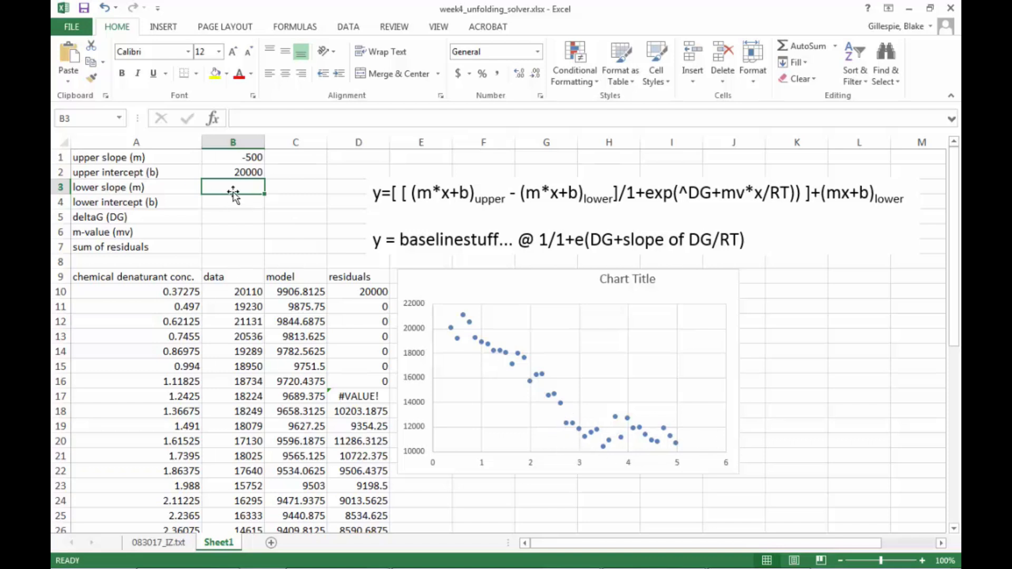
# Enter initial guesses of 200 for the lower slope, 12000 for the lower intercept and 5 for deltaG.
pyautogui.write('200')
pyautogui.press('Tab')
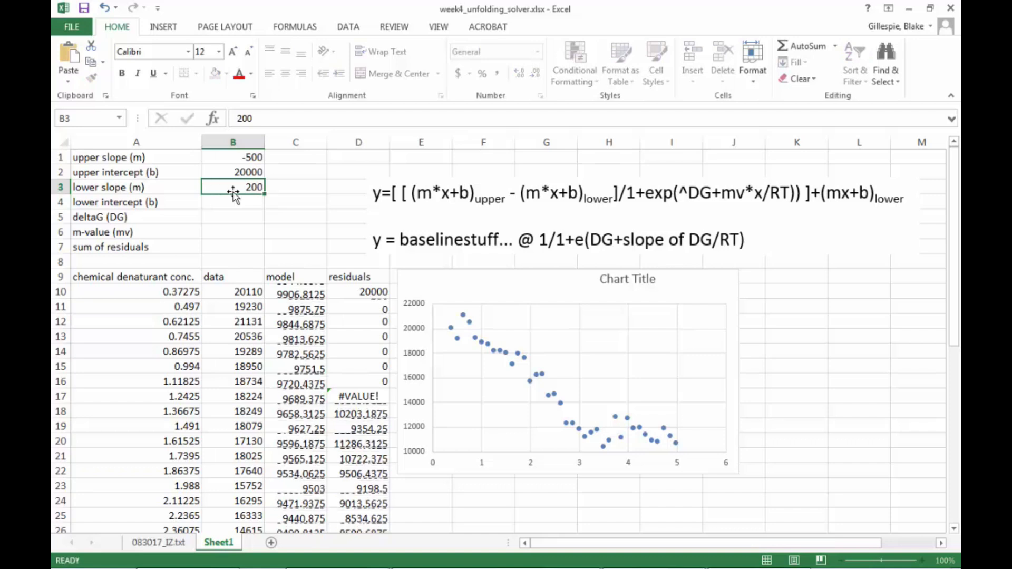
pyautogui.press('Return')
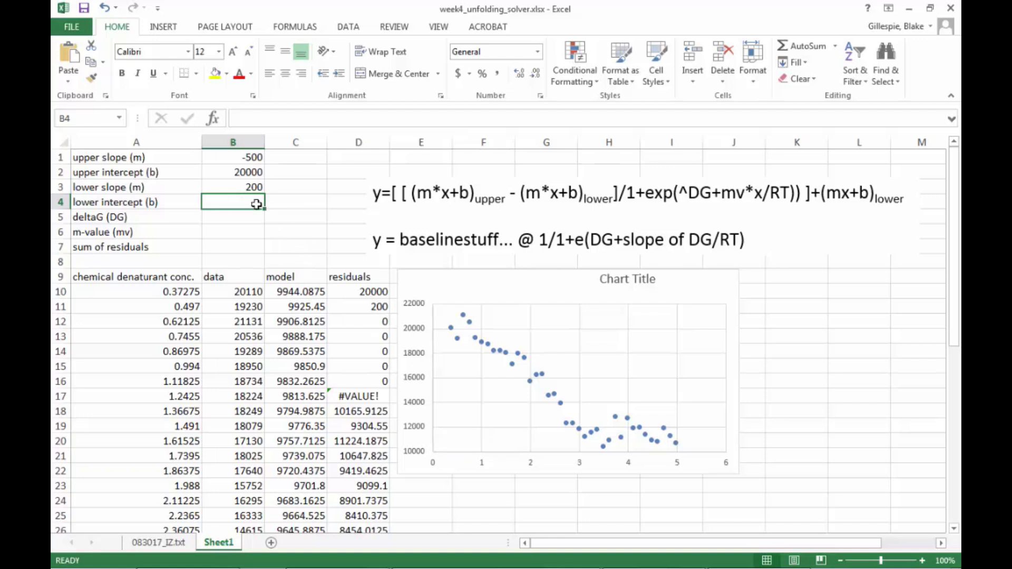
pyautogui.write('12000')
pyautogui.press('Return')
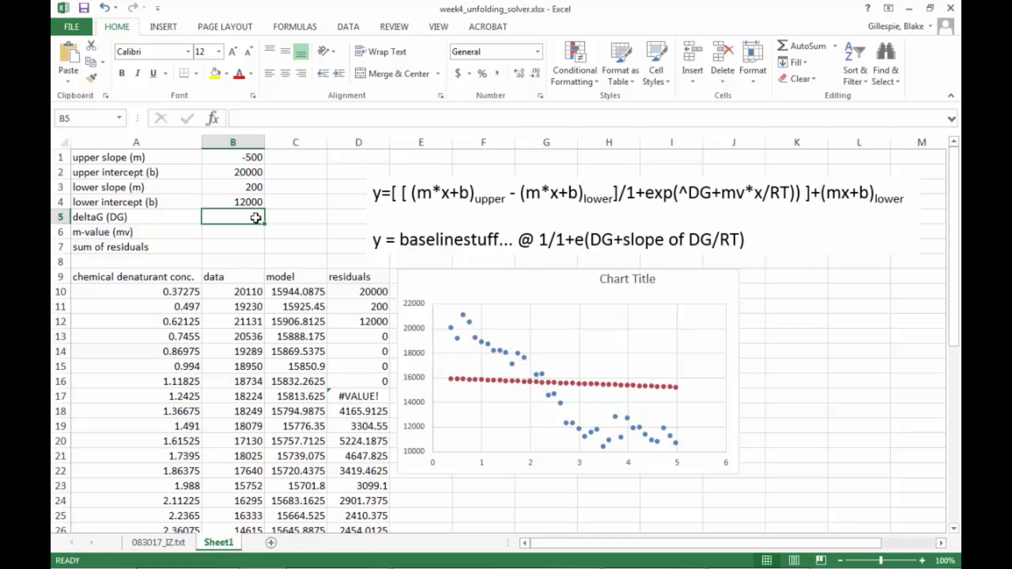
pyautogui.write('5')
pyautogui.press('Return')
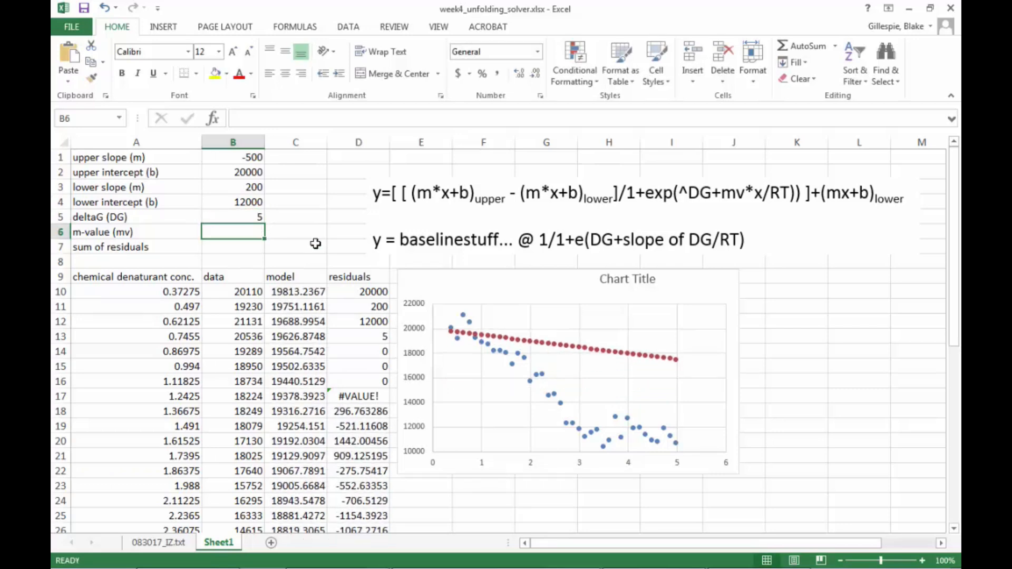
# Enter an initial guess of 2 for the m-value.
pyautogui.write('2')
pyautogui.press('Return')
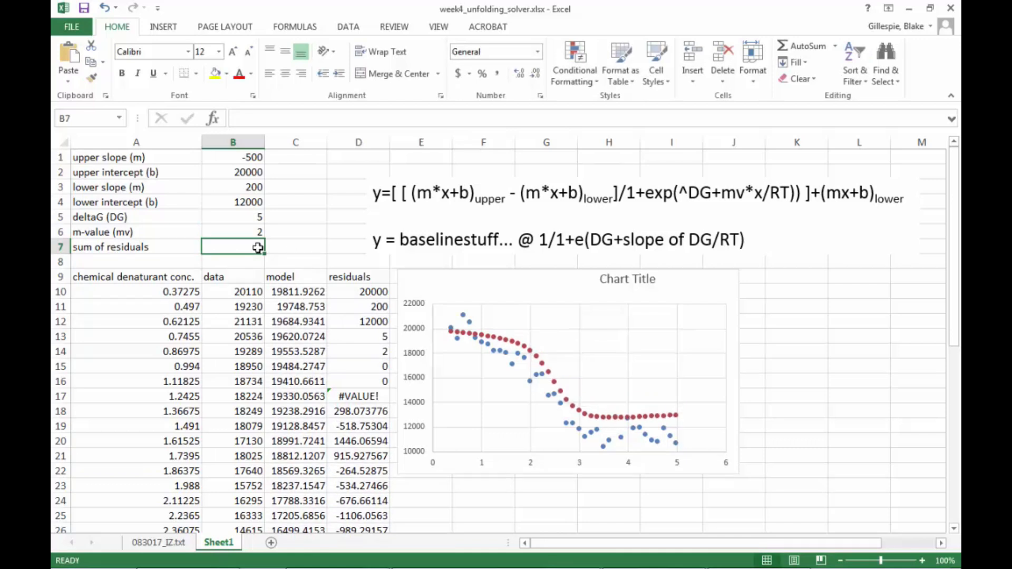
pyautogui.write('=sum(')
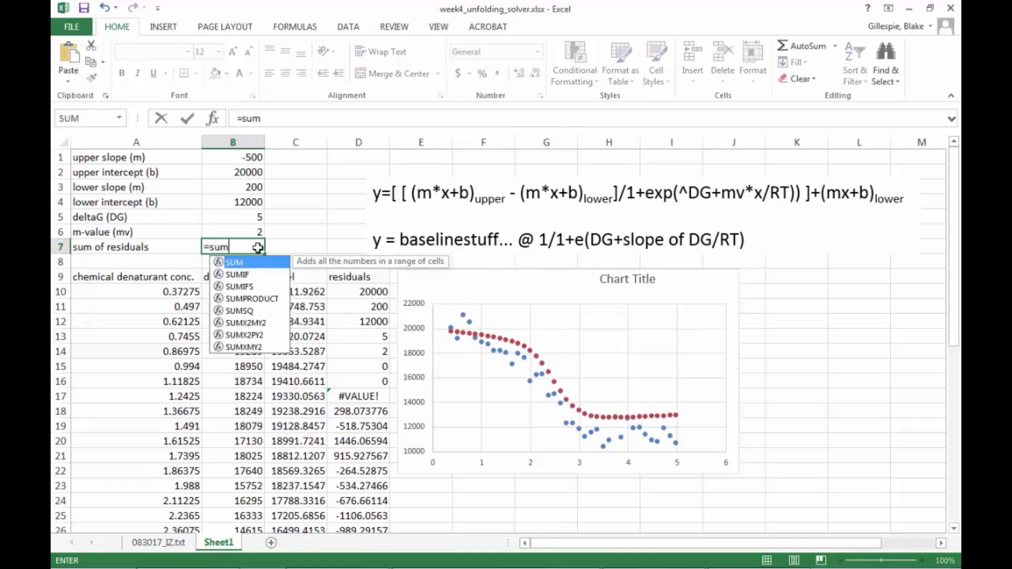
pyautogui.click(368, 296)
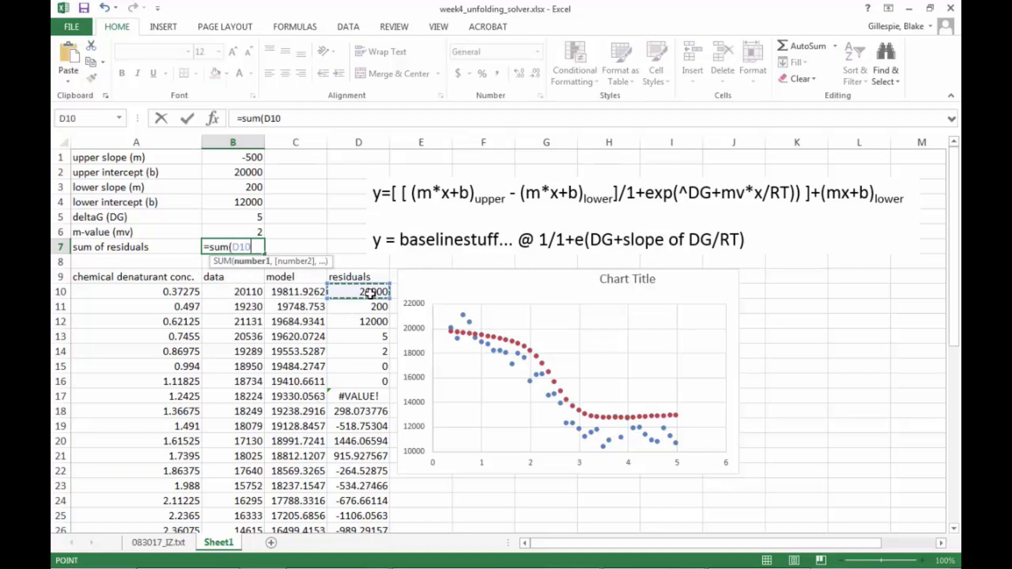
pyautogui.click(393, 291)
pyautogui.click(349, 288)
pyautogui.moveTo(388, 299); pyautogui.dragTo(353, 543)
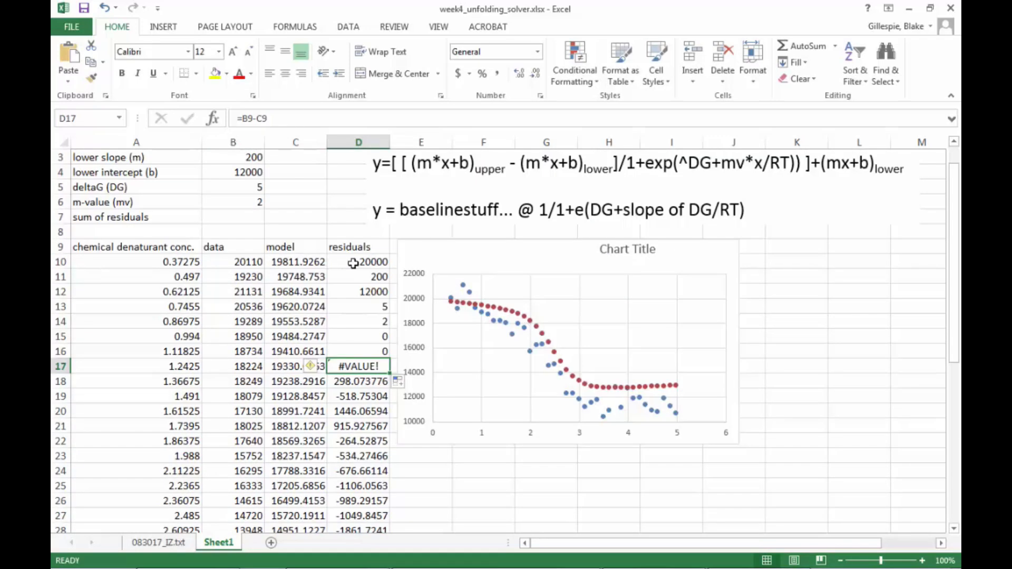
# Correct the first residual formula to =B10-C10 and fill it down the residuals column.
pyautogui.click(352, 264)
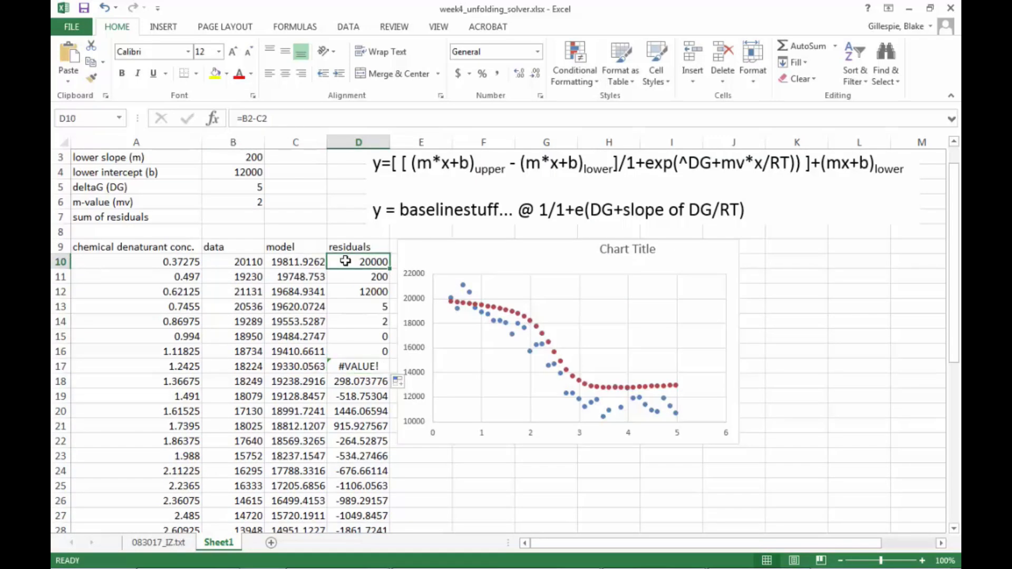
pyautogui.click(271, 120)
pyautogui.moveTo(268, 119); pyautogui.dragTo(248, 115)
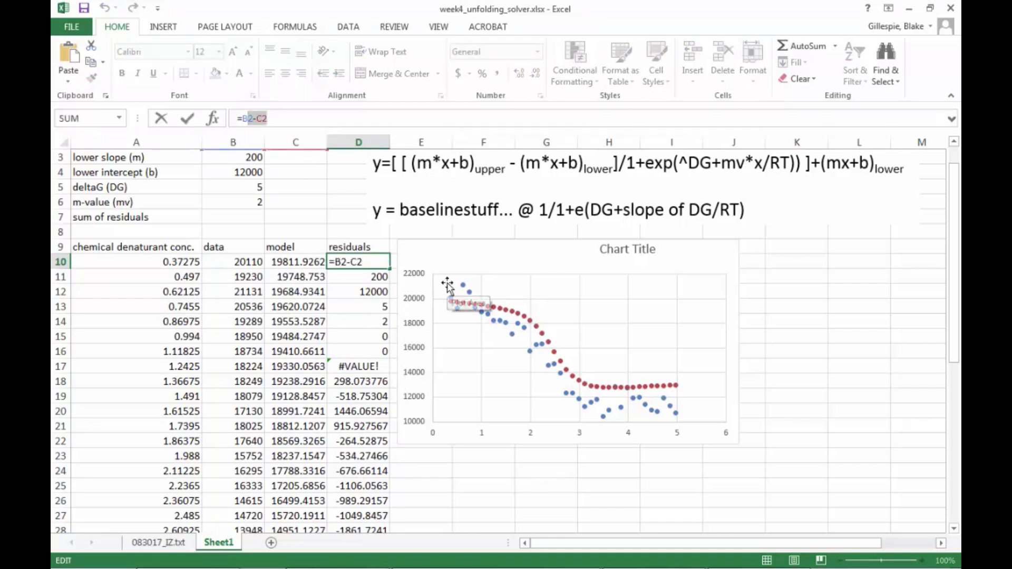
pyautogui.write('B10-')
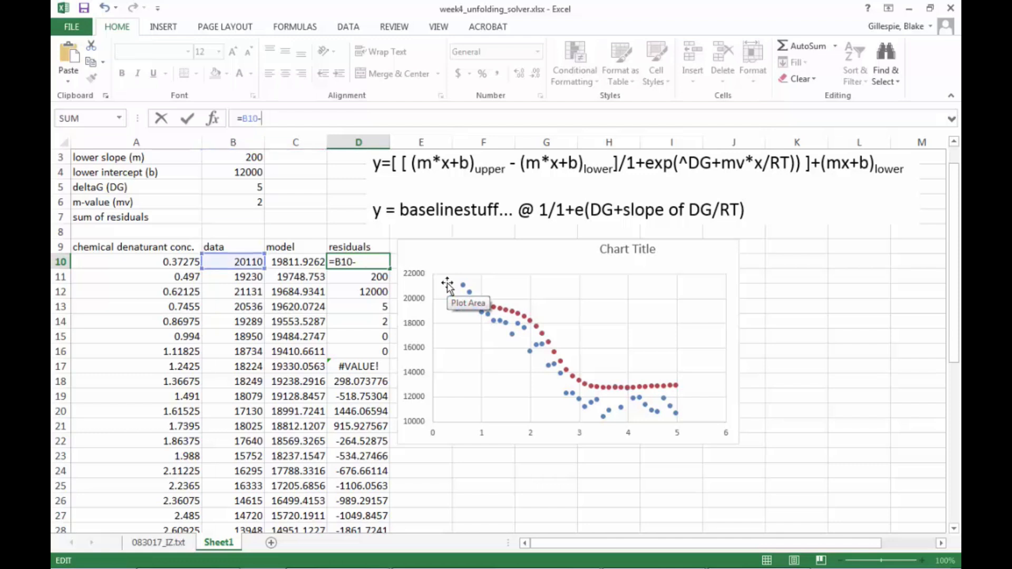
pyautogui.write('c1')
pyautogui.press('Return')
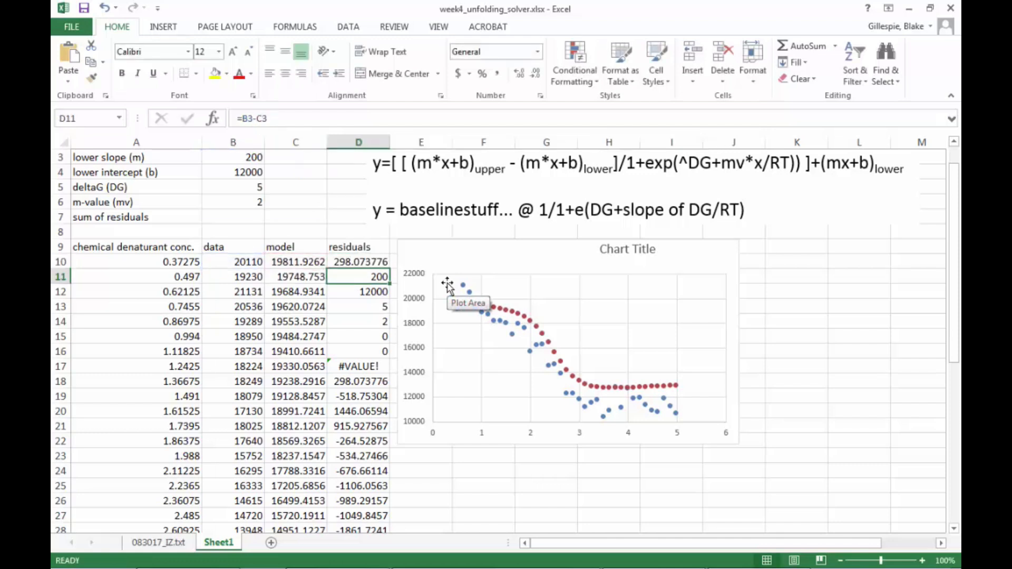
pyautogui.click(351, 263)
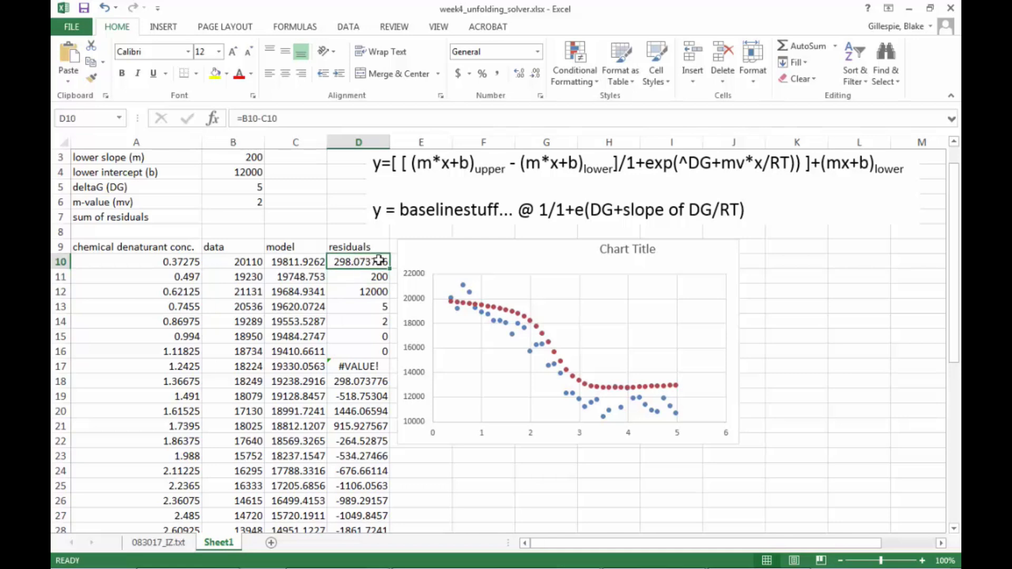
pyautogui.moveTo(388, 267); pyautogui.dragTo(395, 517)
pyautogui.scroll(7, 396, 263)
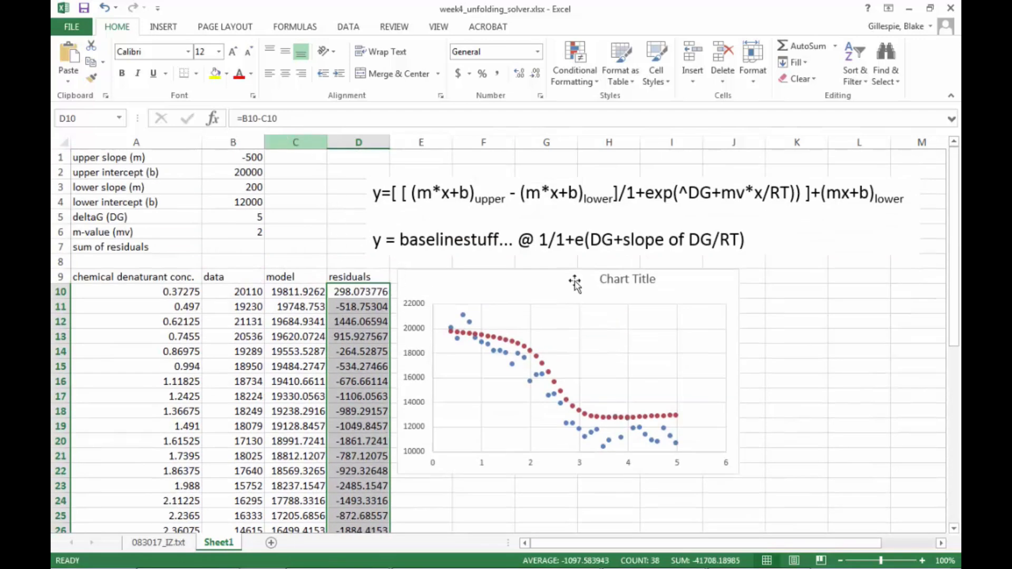
# Change the first residual formula to the squared difference =(B10-C10)^2.
pyautogui.click(240, 120)
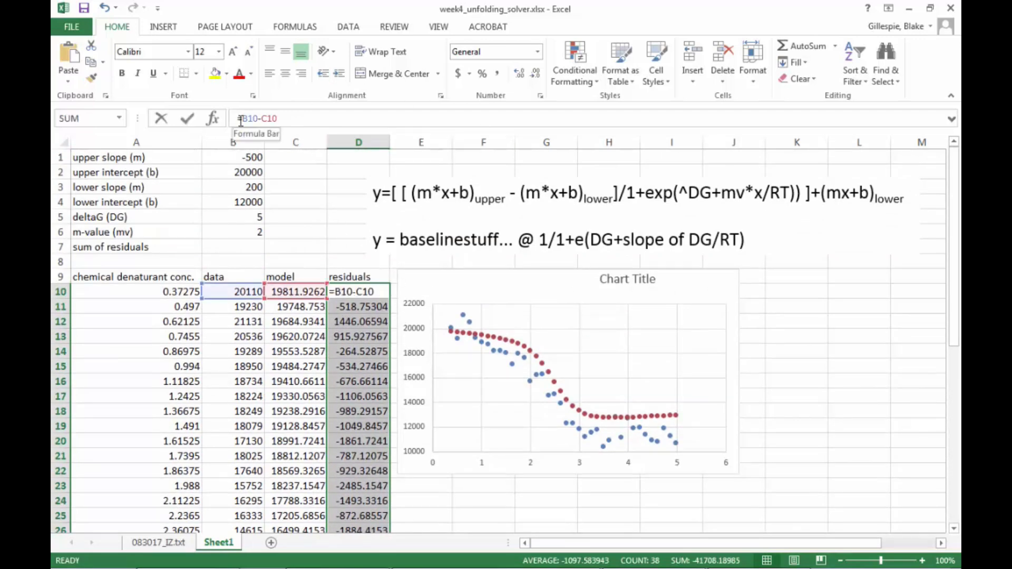
pyautogui.press('Right')
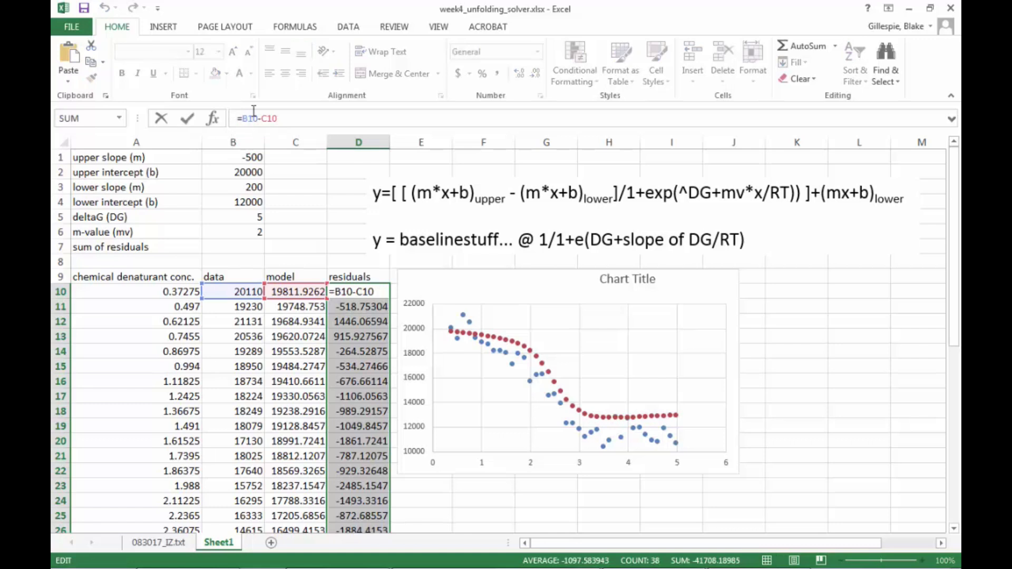
pyautogui.write('(')
pyautogui.write(')^2')
pyautogui.press('Return')
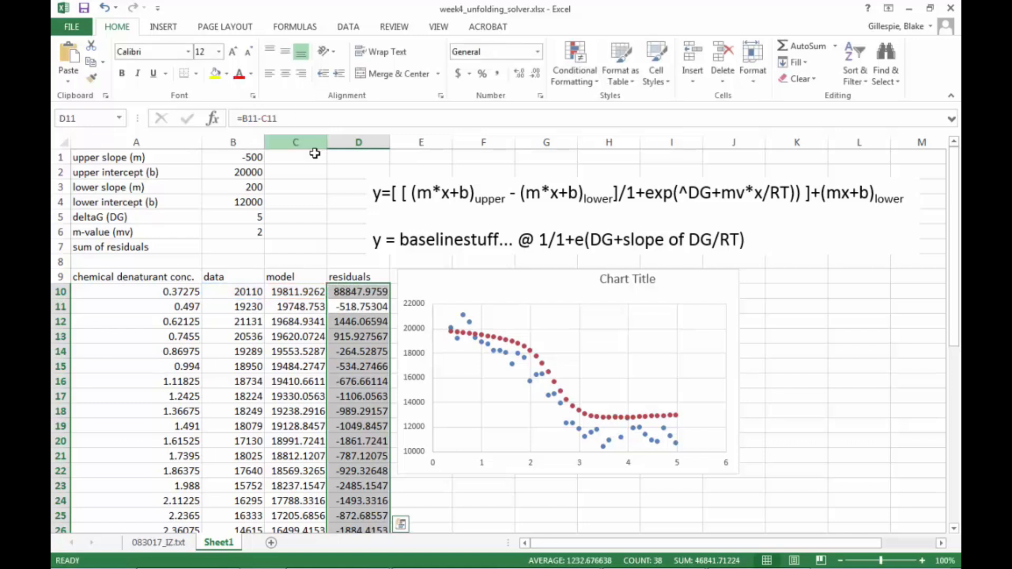
# Fill the squared residual formula down the residuals column, then undo the fill.
pyautogui.click(367, 289)
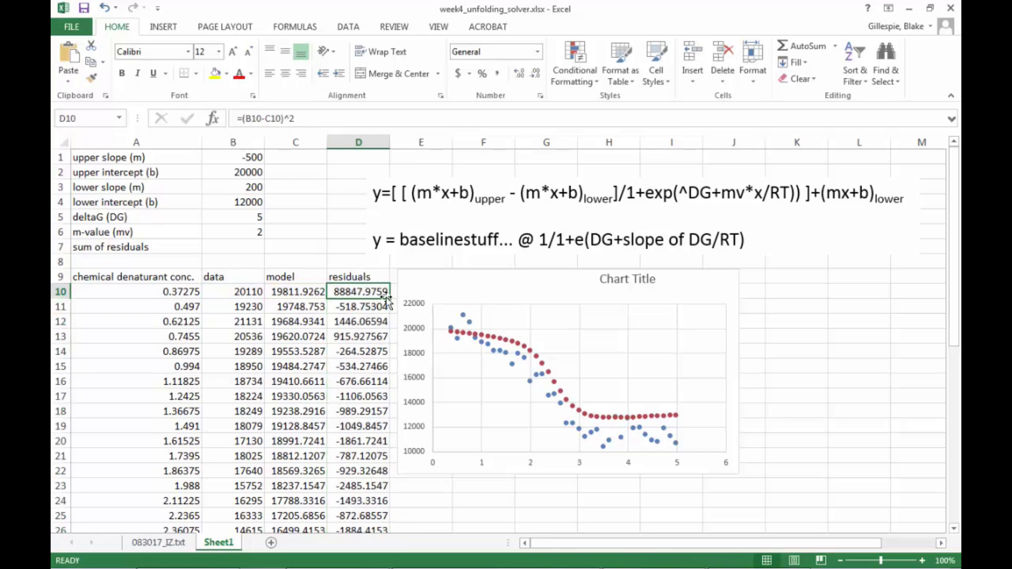
pyautogui.moveTo(388, 298); pyautogui.dragTo(378, 174)
pyautogui.scroll(5, 363, 262)
pyautogui.scroll(3, 363, 263)
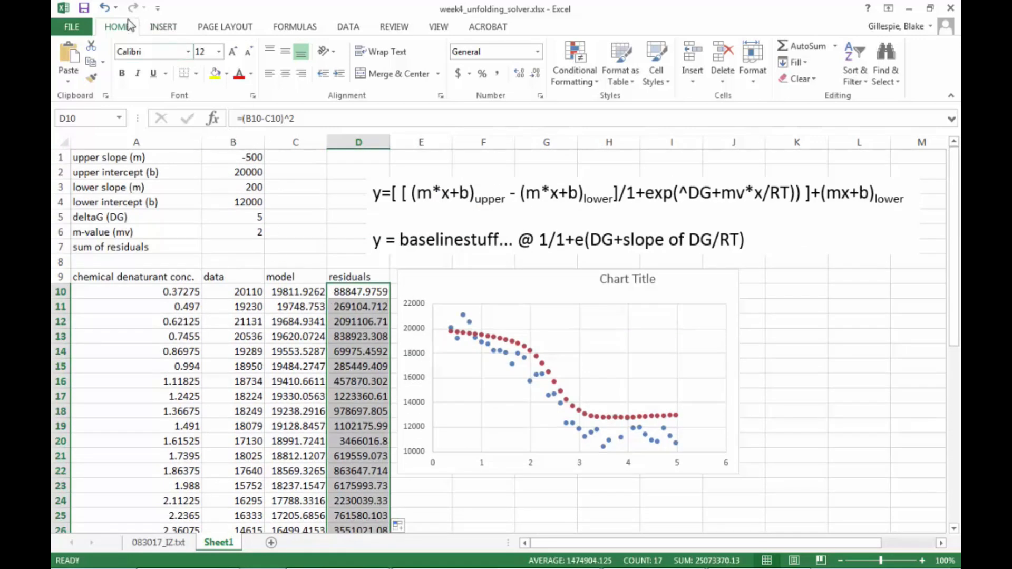
pyautogui.click(102, 10)
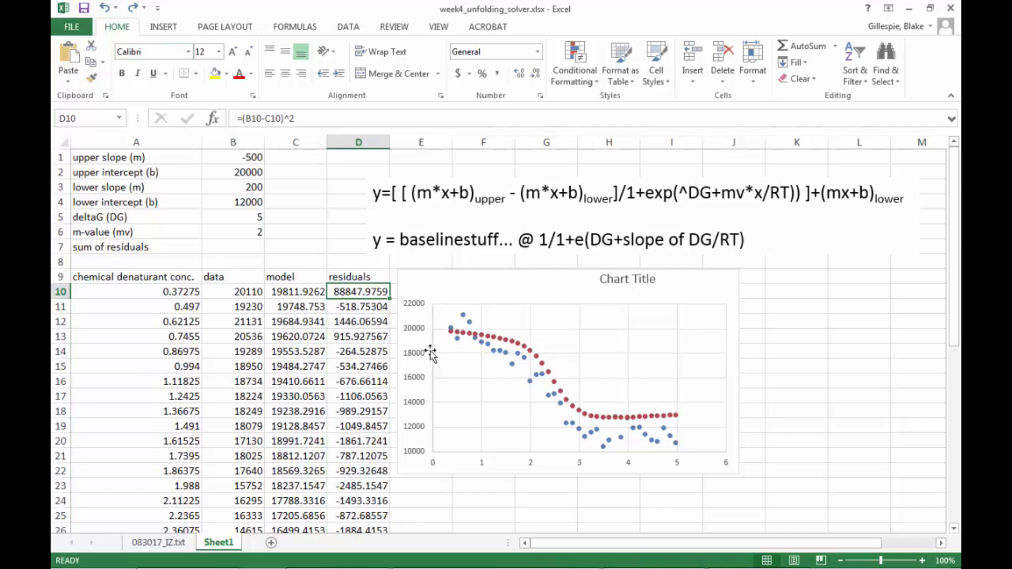
# Enter a formula for the sum of residuals that sums D10:D47.
pyautogui.click(242, 244)
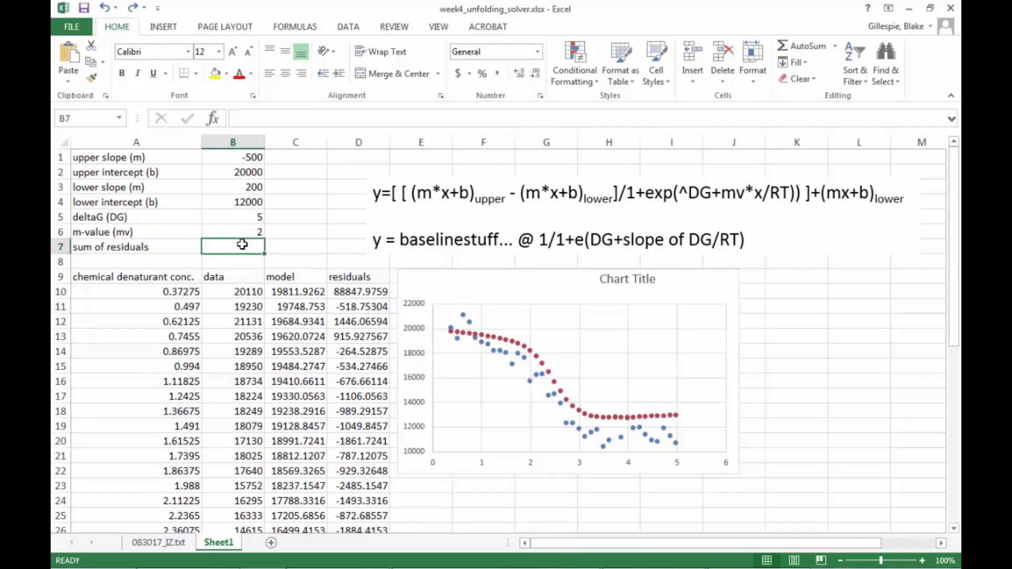
pyautogui.write('=sum(')
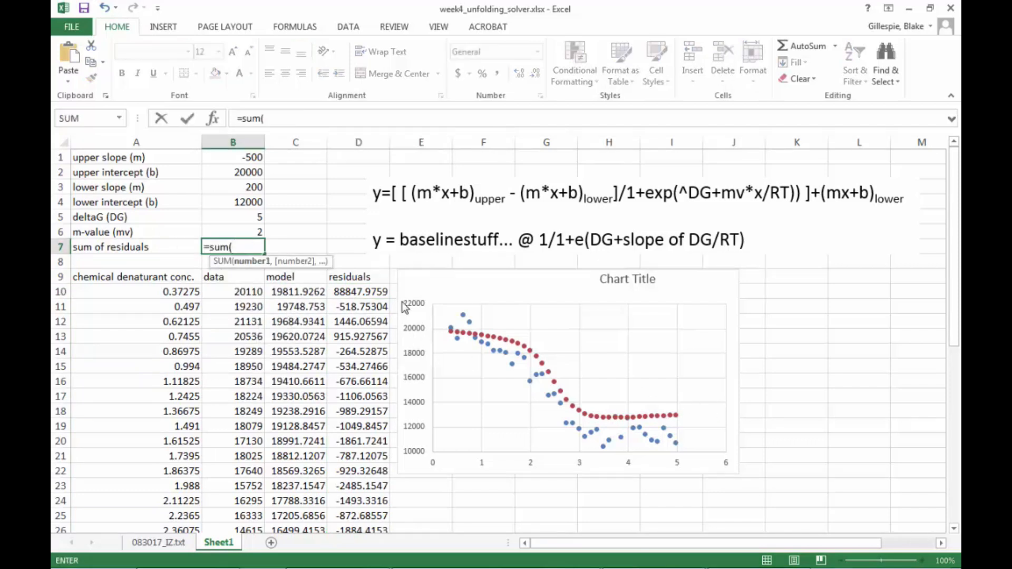
pyautogui.moveTo(364, 292); pyautogui.dragTo(373, 425)
pyautogui.scroll(9, 415, 400)
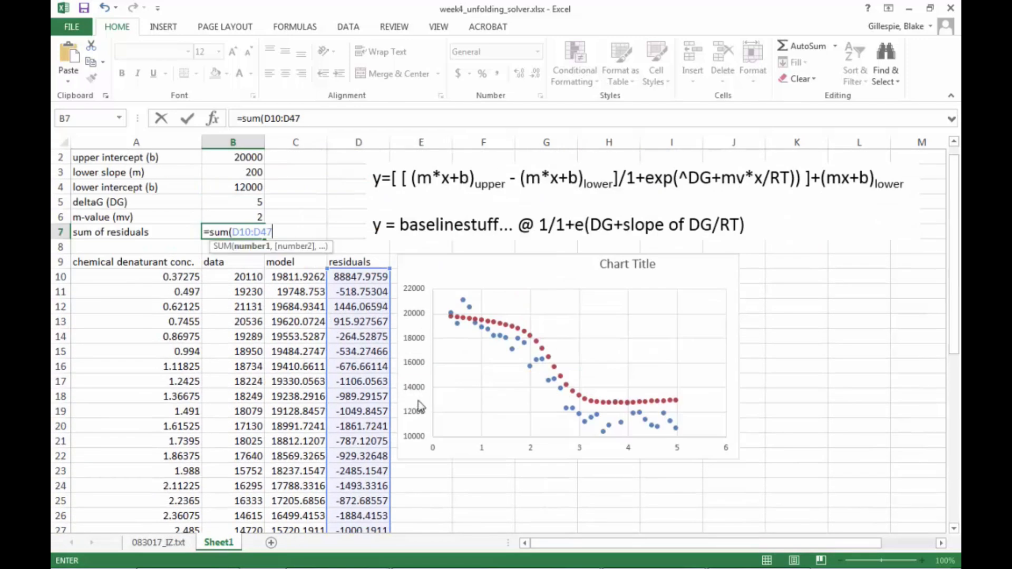
pyautogui.scroll(1, 420, 406)
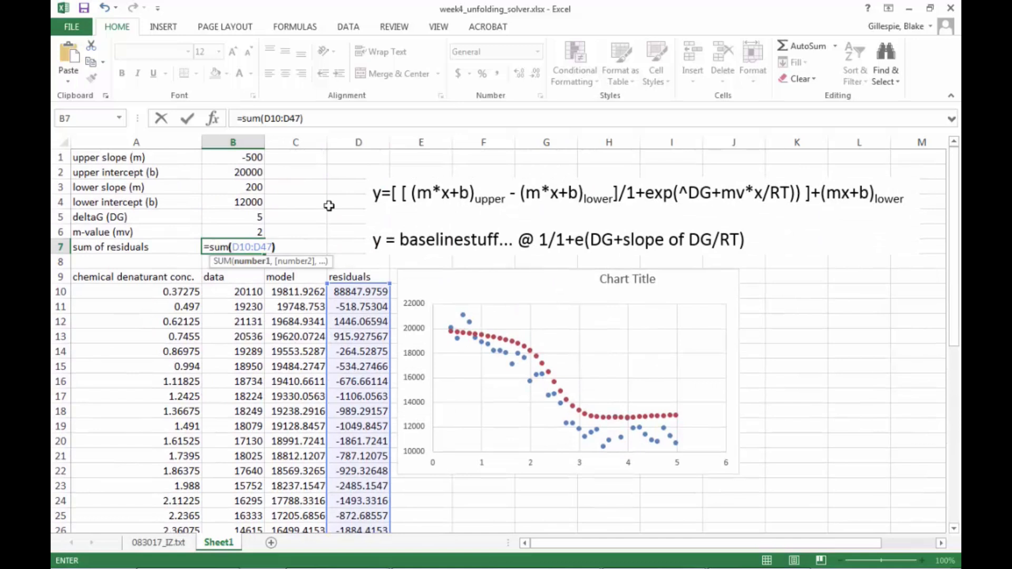
pyautogui.press('Return')
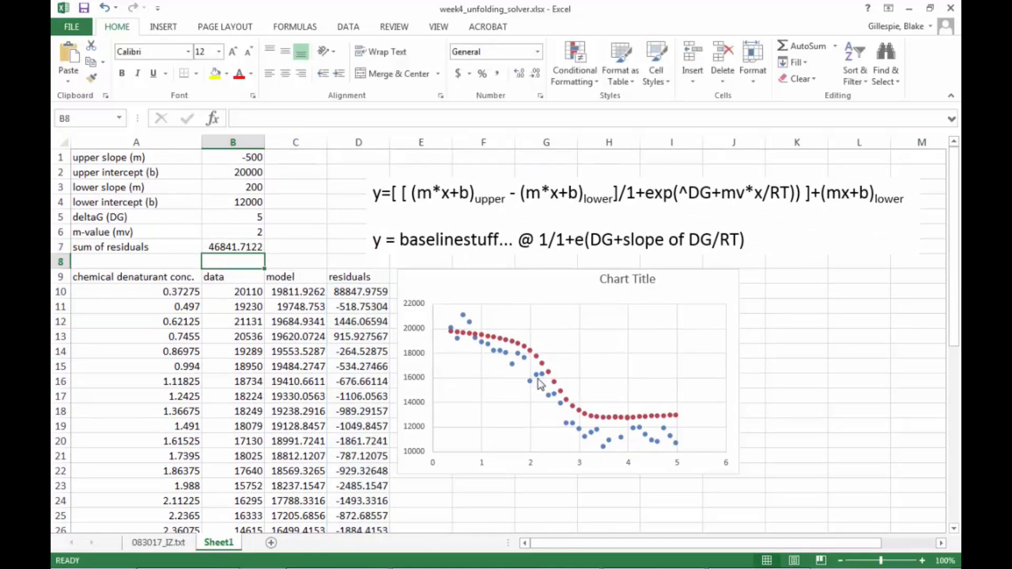
# Change the initial guesses to 10000 for the lower intercept and -800 for the upper slope.
pyautogui.click(248, 201)
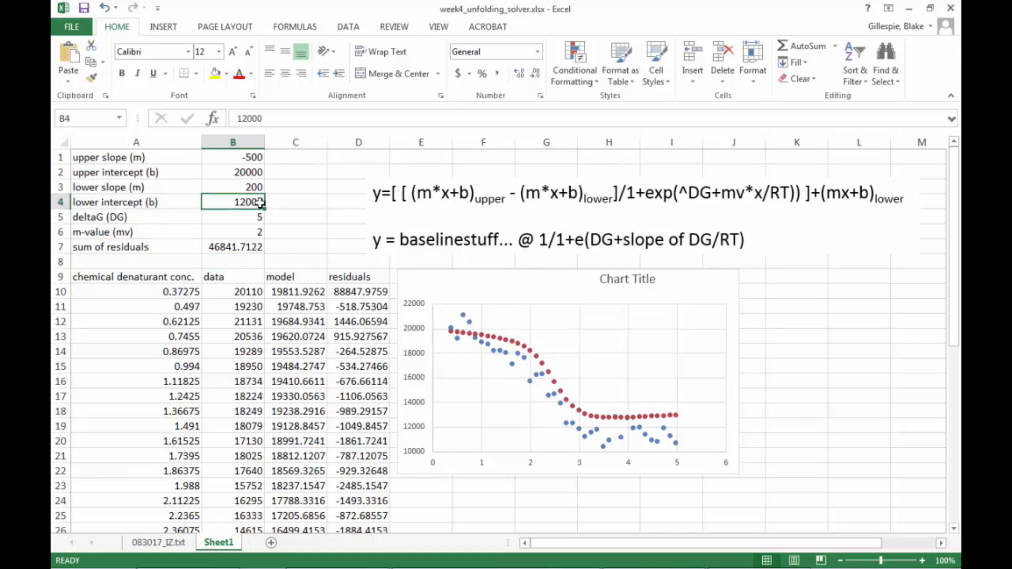
pyautogui.write('10000')
pyautogui.press('Return')
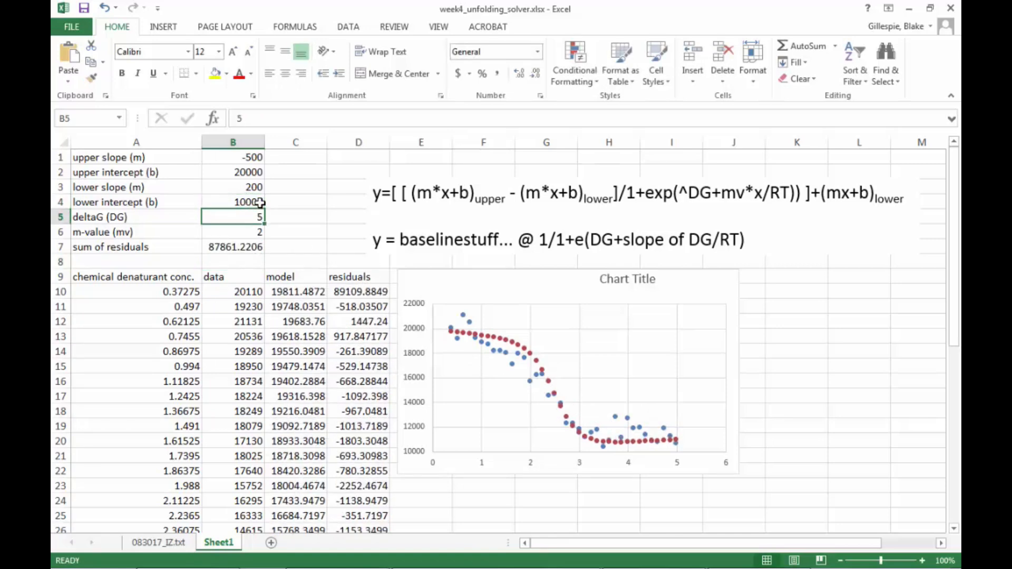
pyautogui.click(255, 156)
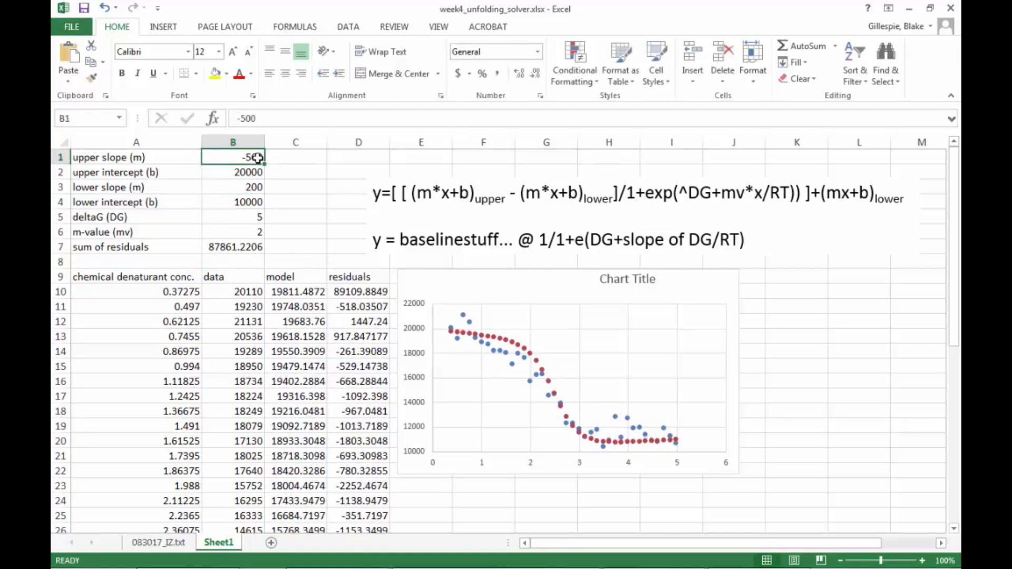
pyautogui.write('-')
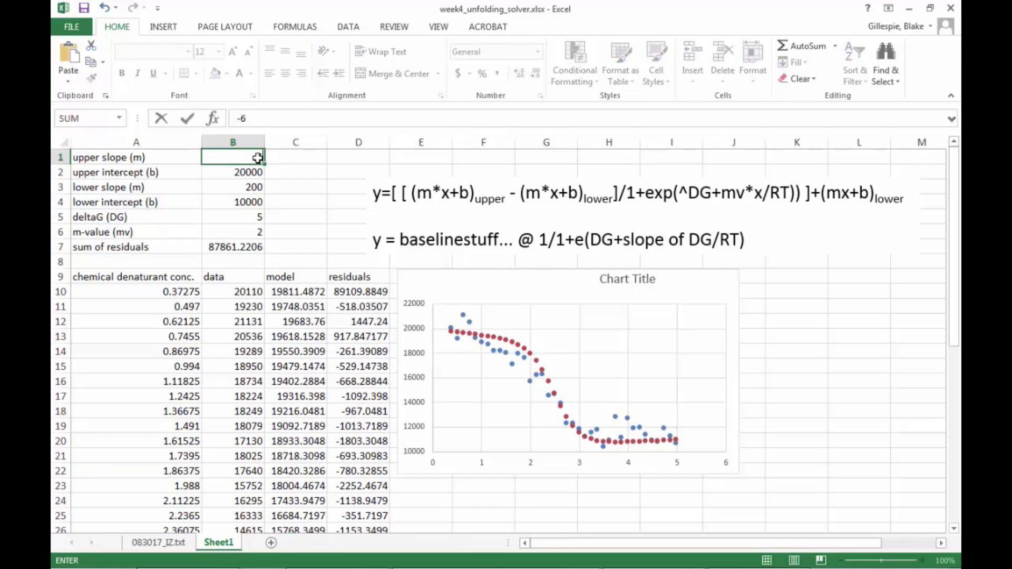
pyautogui.write('800')
pyautogui.press('Return')
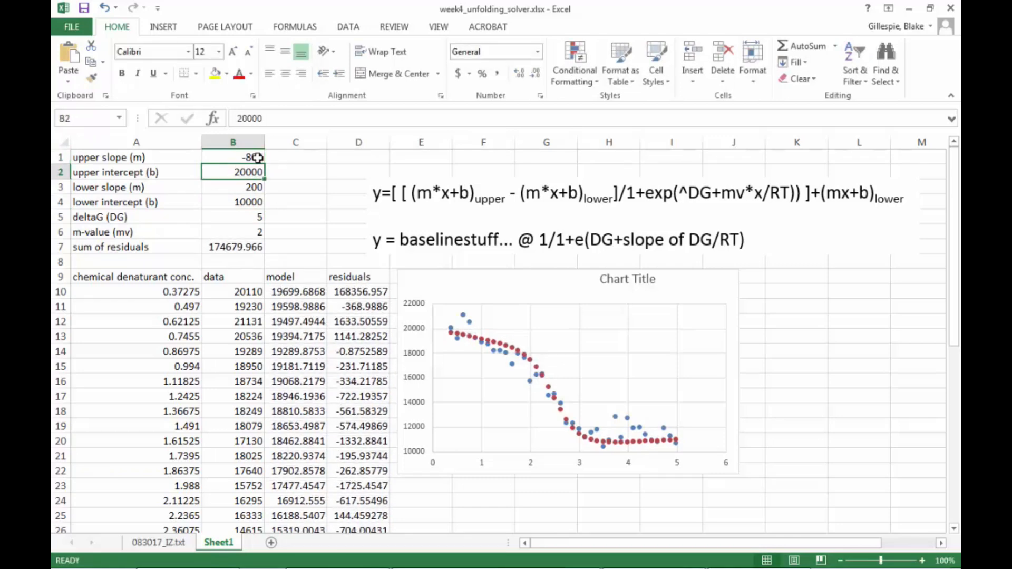
# Format the model series in the chart with no markers and a solid line, then close the formatting pane.
pyautogui.rightClick(662, 440)
pyautogui.click(718, 428)
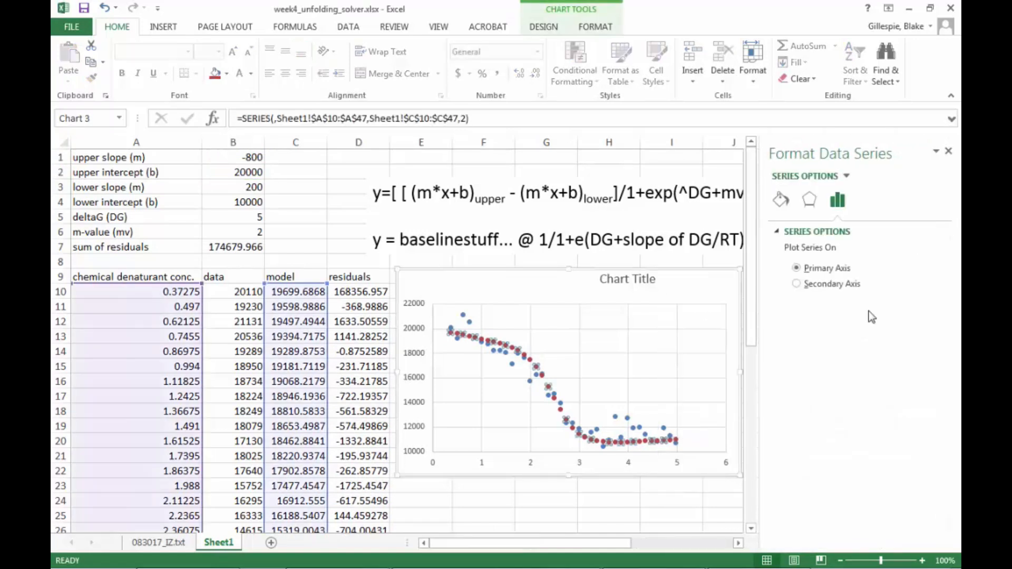
pyautogui.click(781, 199)
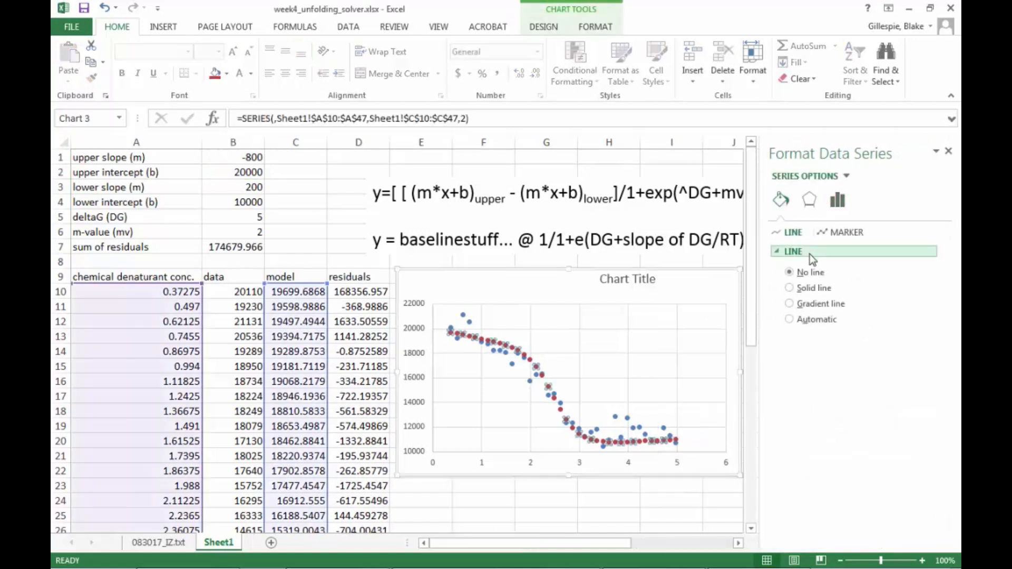
pyautogui.click(846, 231)
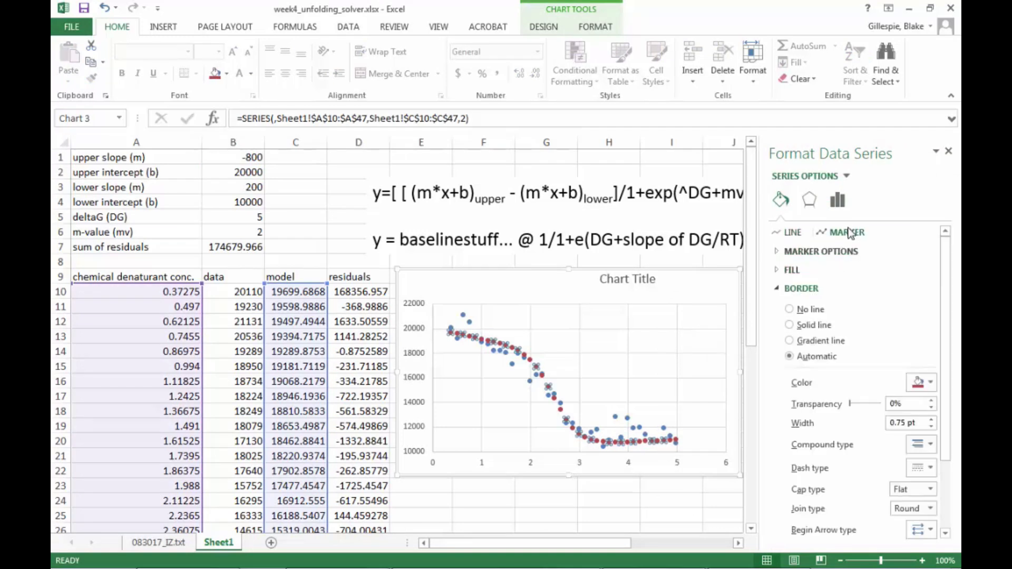
pyautogui.click(782, 252)
pyautogui.click(788, 288)
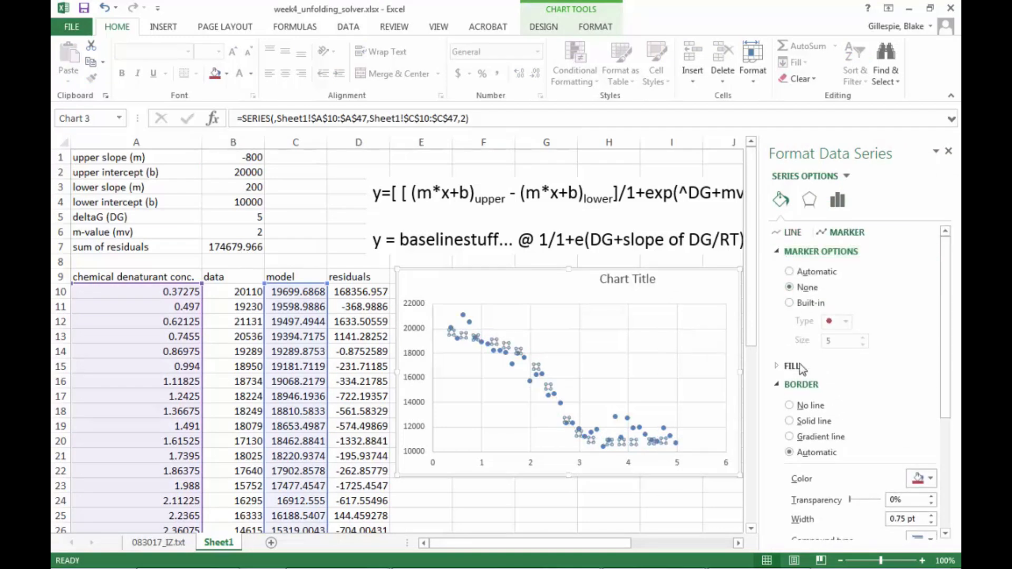
pyautogui.scroll(-2, 798, 370)
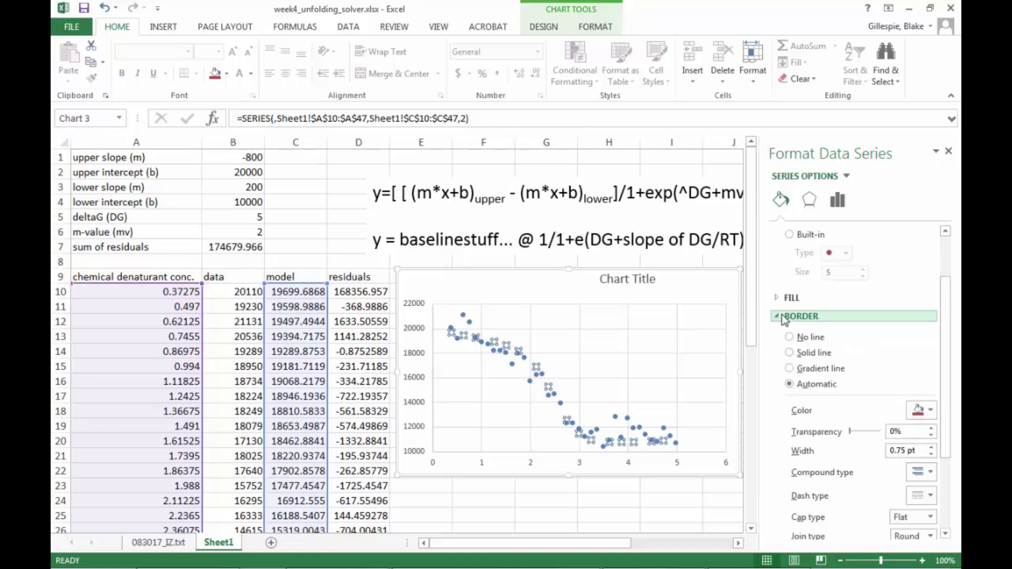
pyautogui.scroll(2, 781, 316)
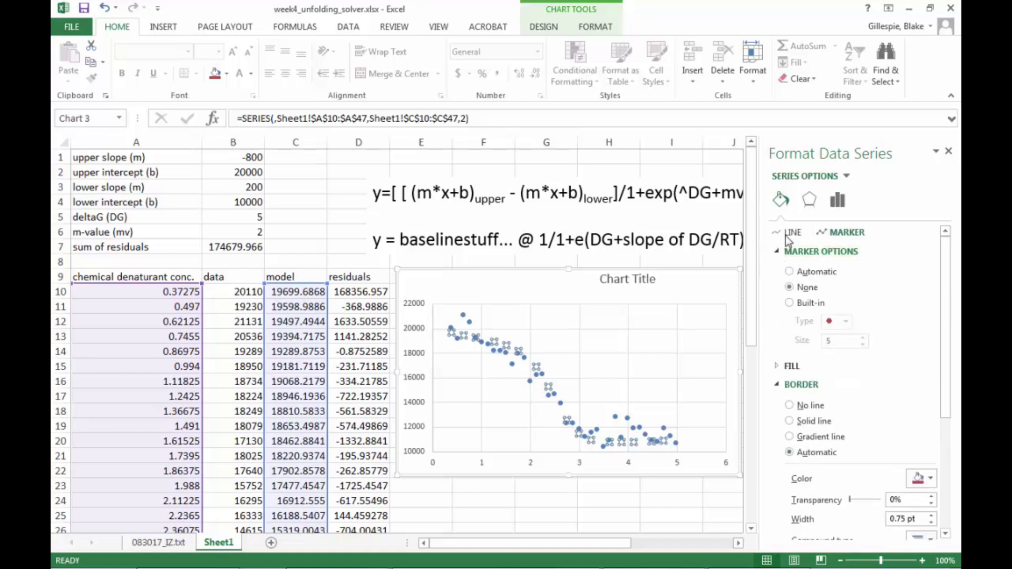
pyautogui.click(786, 233)
pyautogui.click(788, 287)
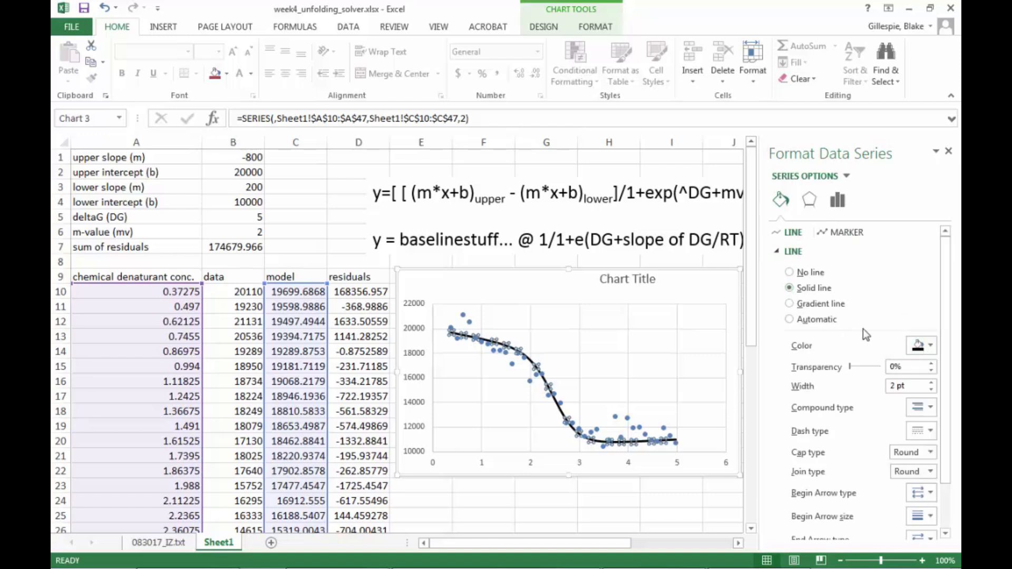
pyautogui.click(948, 151)
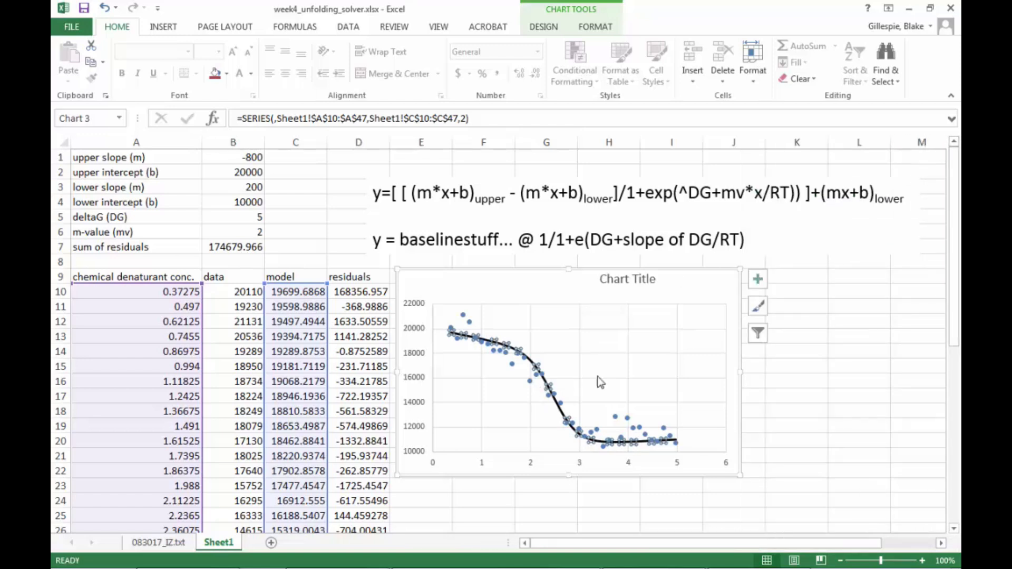
pyautogui.click(672, 287)
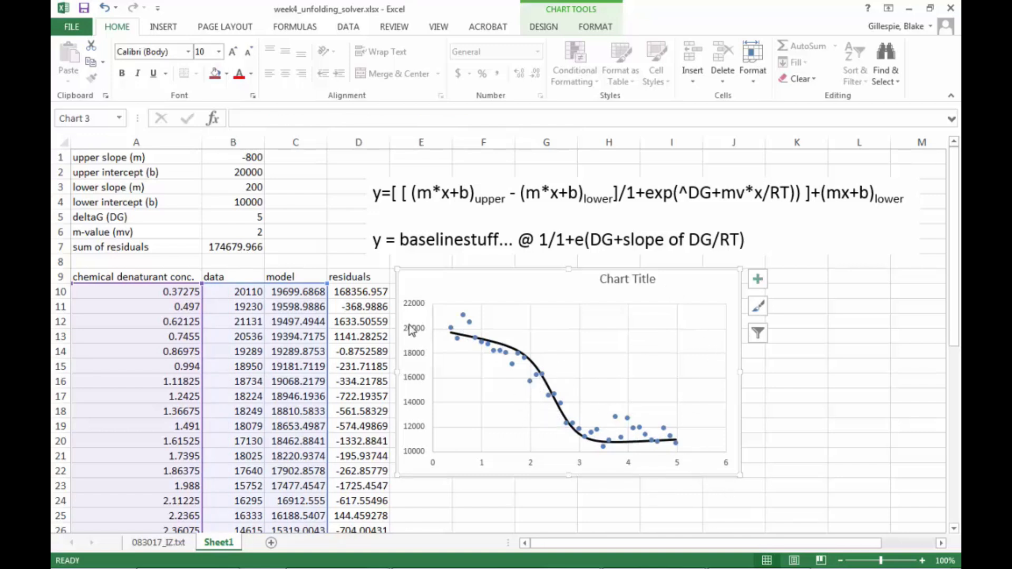
# Change the initial guesses to -500 upper slope, 21000 upper intercept, 11000 lower intercept and 2.5 m-value.
pyautogui.click(233, 240)
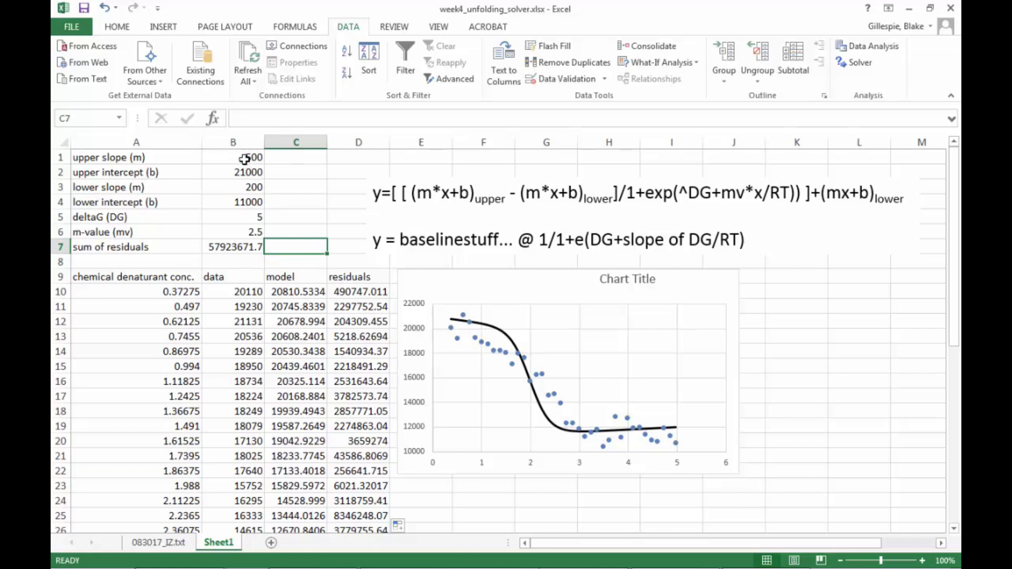
pyautogui.moveTo(244, 158)
pyautogui.mouseDown()
pyautogui.moveTo(241, 227)
pyautogui.moveTo(244, 157)
pyautogui.mouseUp()
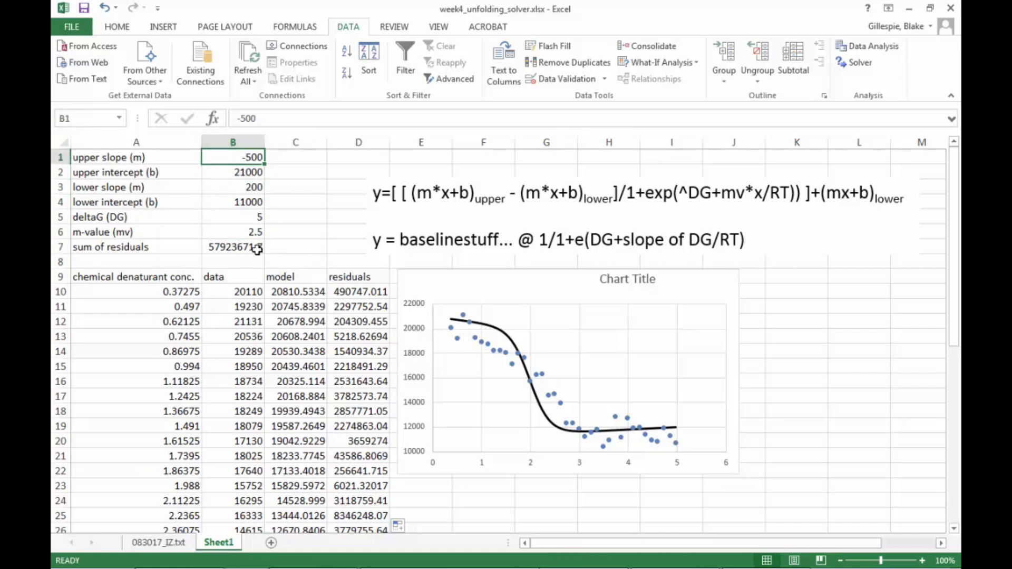
# Examine the squared residual formula in the residuals column and the sum of residuals formula.
pyautogui.click(352, 292)
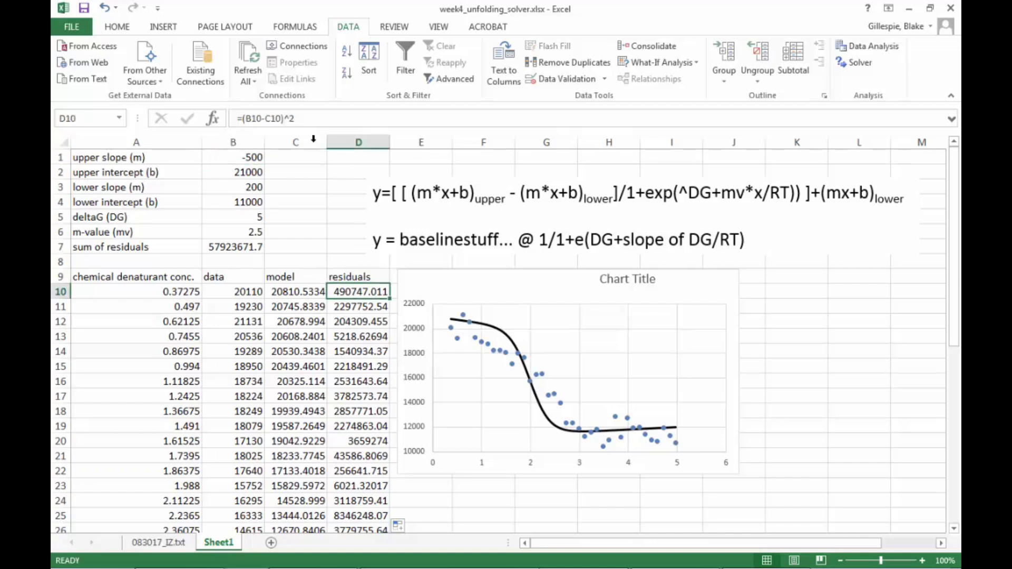
pyautogui.click(268, 117)
pyautogui.moveTo(268, 114); pyautogui.dragTo(237, 117)
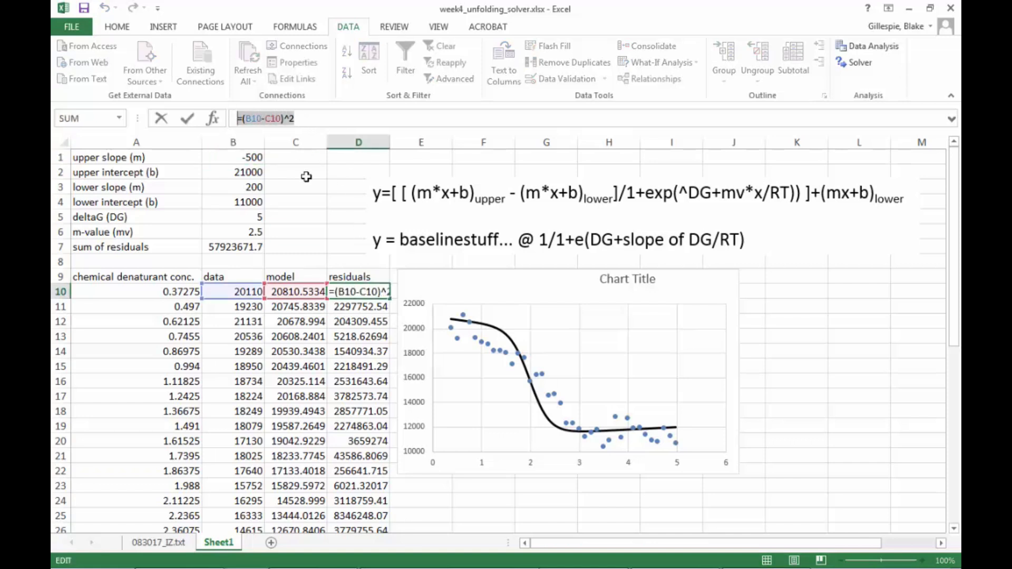
pyautogui.click(395, 249)
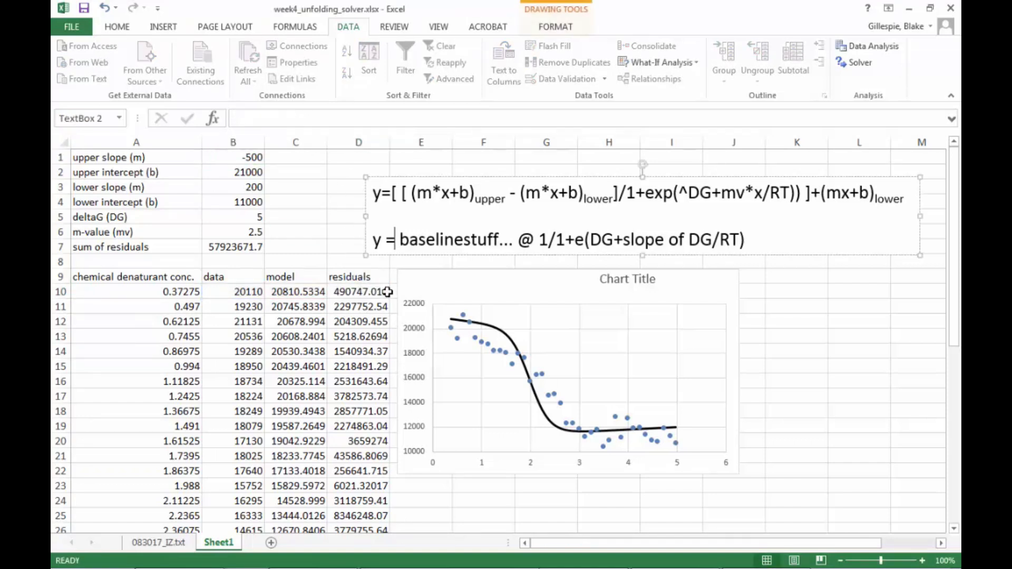
pyautogui.click(386, 294)
pyautogui.moveTo(389, 300); pyautogui.dragTo(368, 484)
pyautogui.scroll(8, 456, 413)
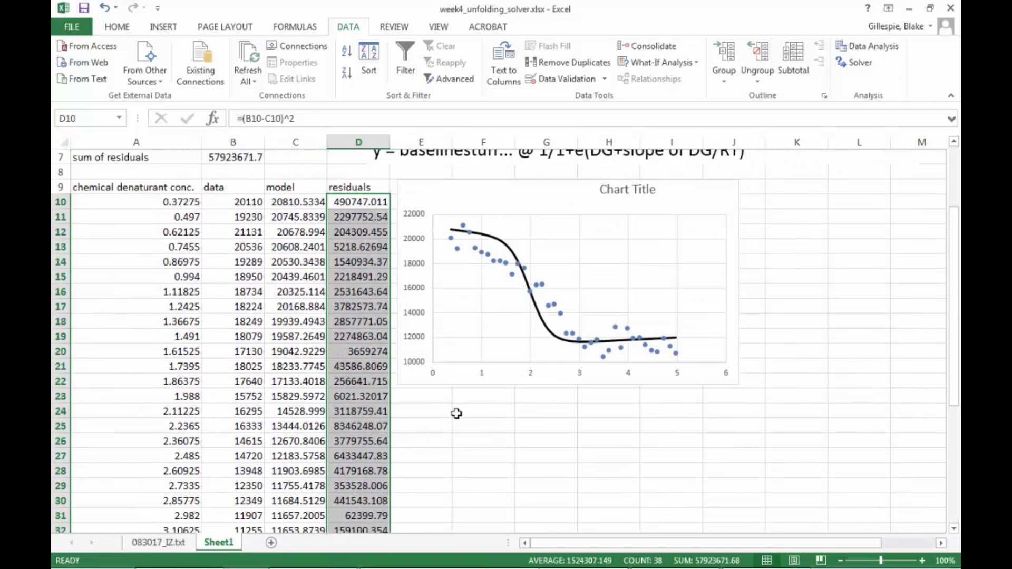
pyautogui.click(219, 246)
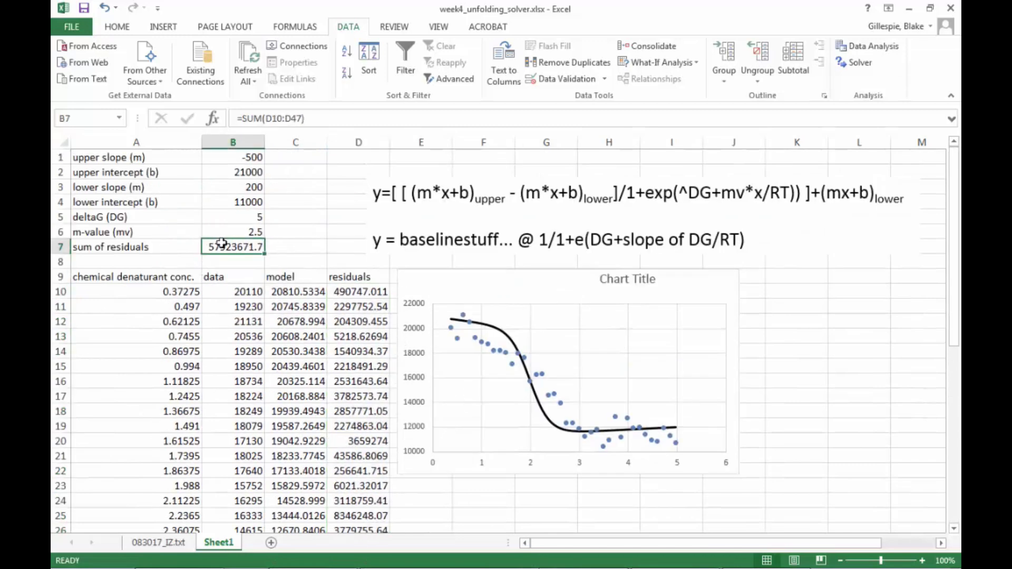
# Run Solver to minimize the sum of residuals in $B$7 by changing $B$1:$B$6 and keep the solution.
pyautogui.click(859, 66)
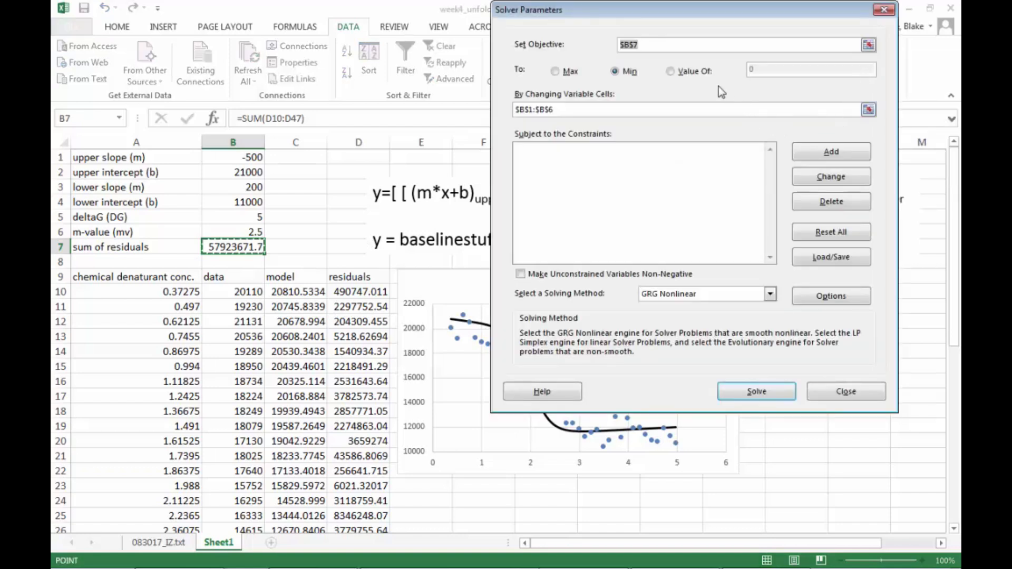
pyautogui.click(868, 45)
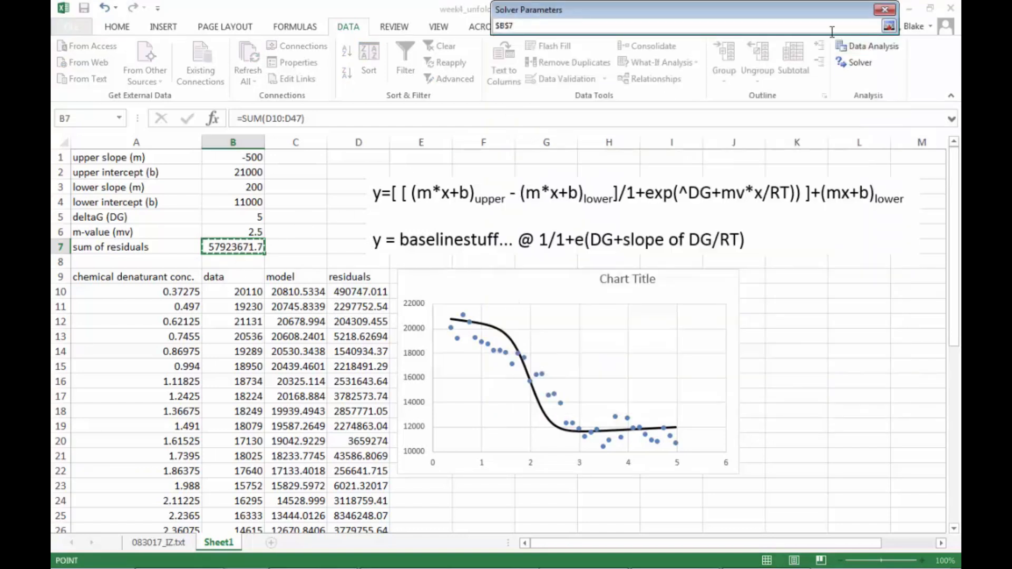
pyautogui.click(889, 26)
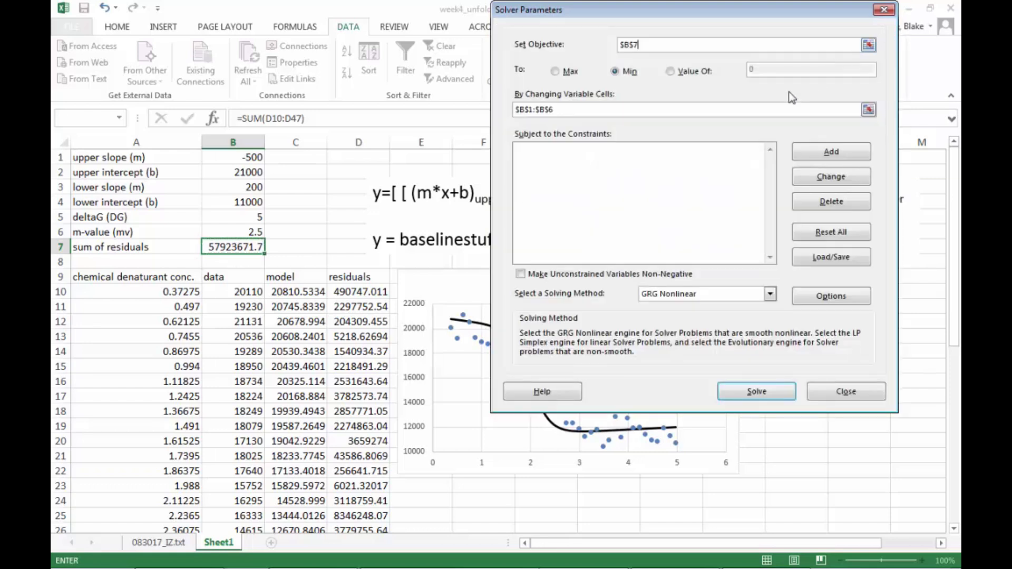
pyautogui.click(868, 109)
pyautogui.moveTo(251, 157); pyautogui.dragTo(250, 235)
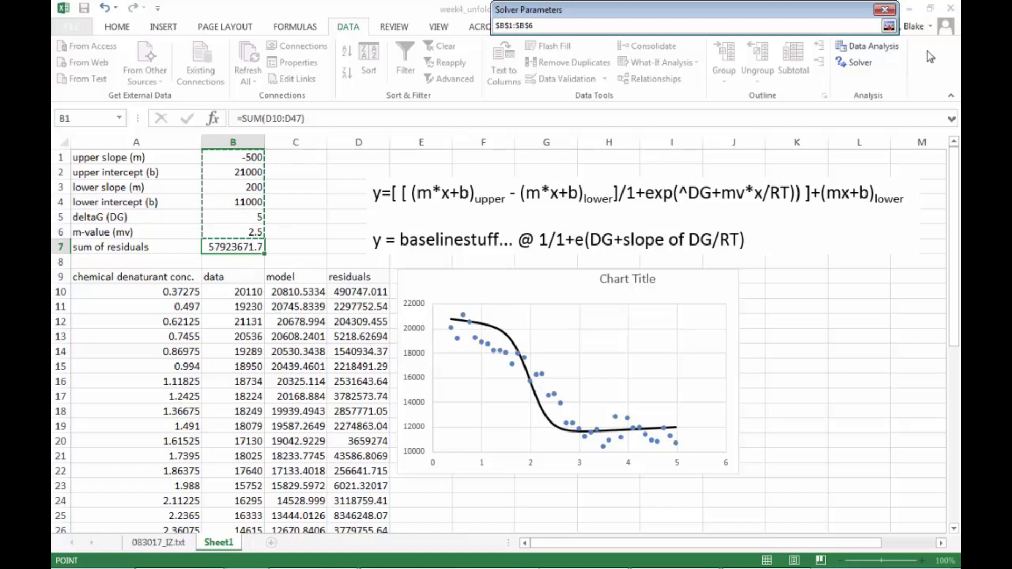
pyautogui.click(889, 26)
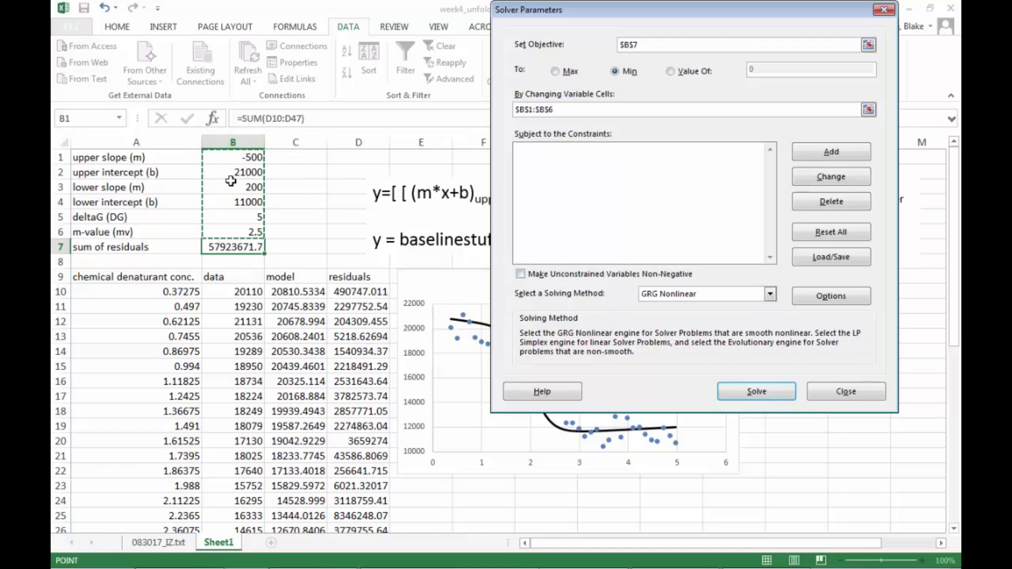
pyautogui.click(743, 390)
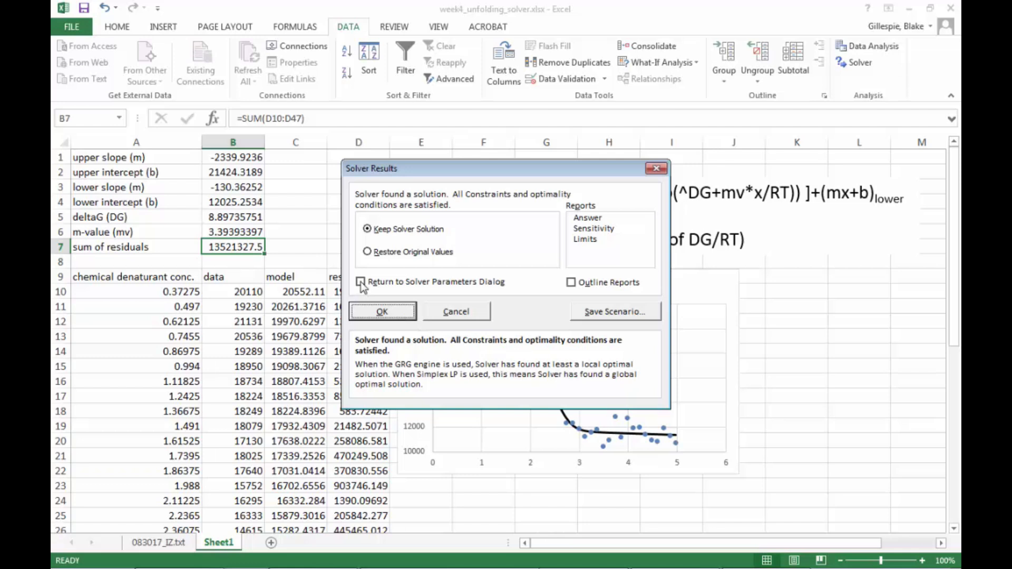
pyautogui.click(369, 313)
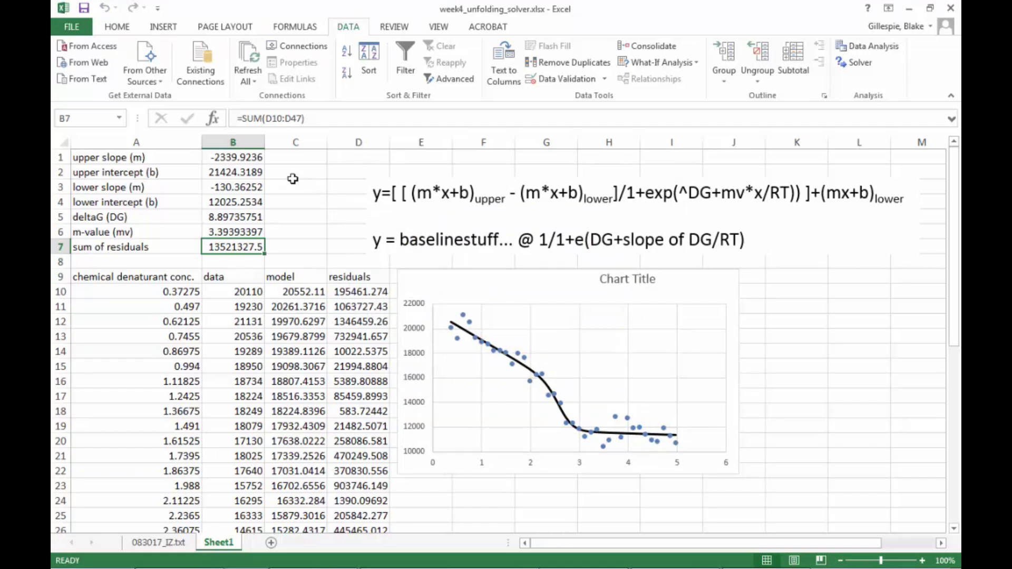
# Review each fitted parameter value in B1 through B6, then move the chart slightly down and right.
pyautogui.click(255, 155)
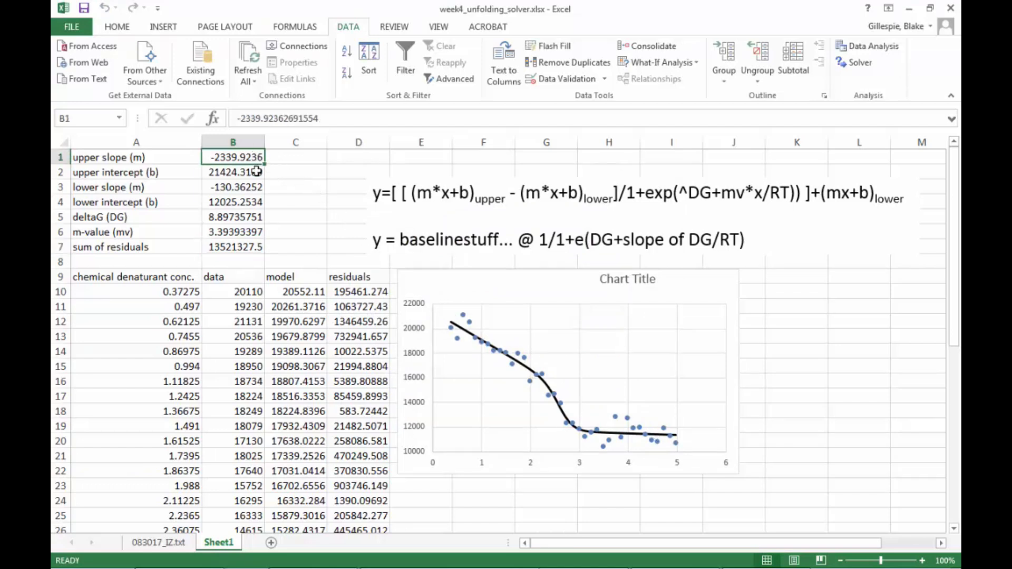
pyautogui.click(253, 174)
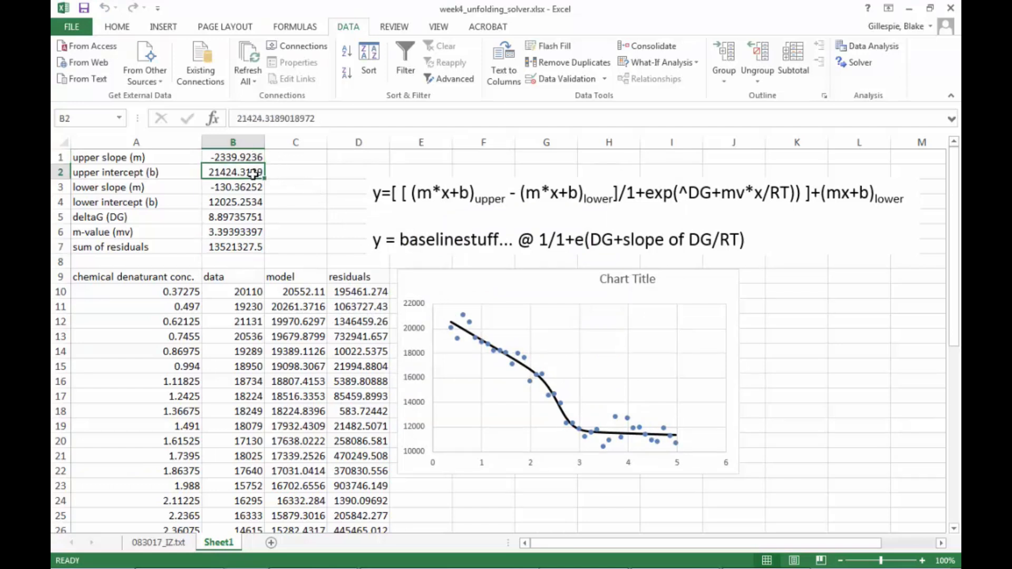
pyautogui.click(244, 185)
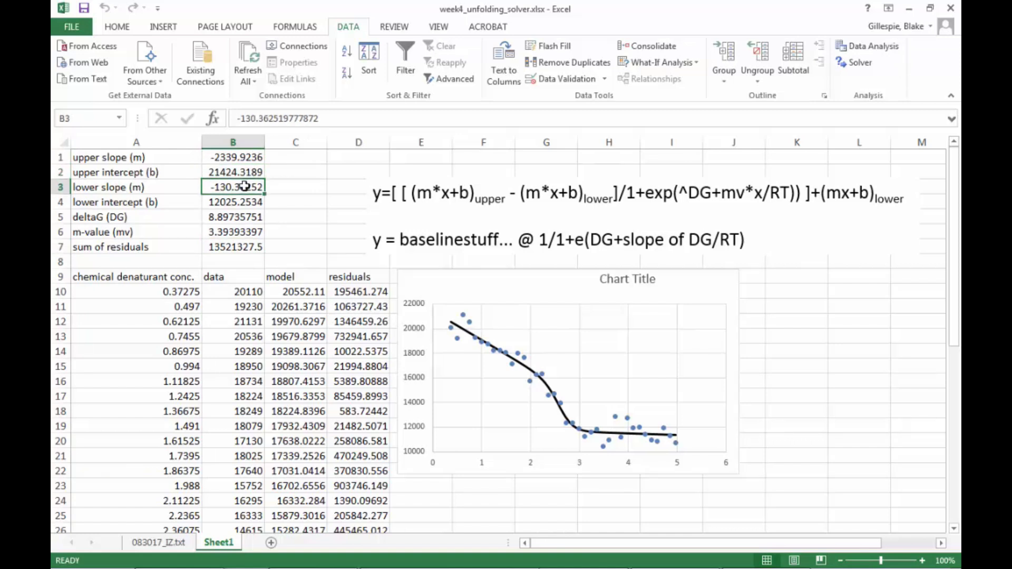
pyautogui.click(239, 205)
pyautogui.click(238, 218)
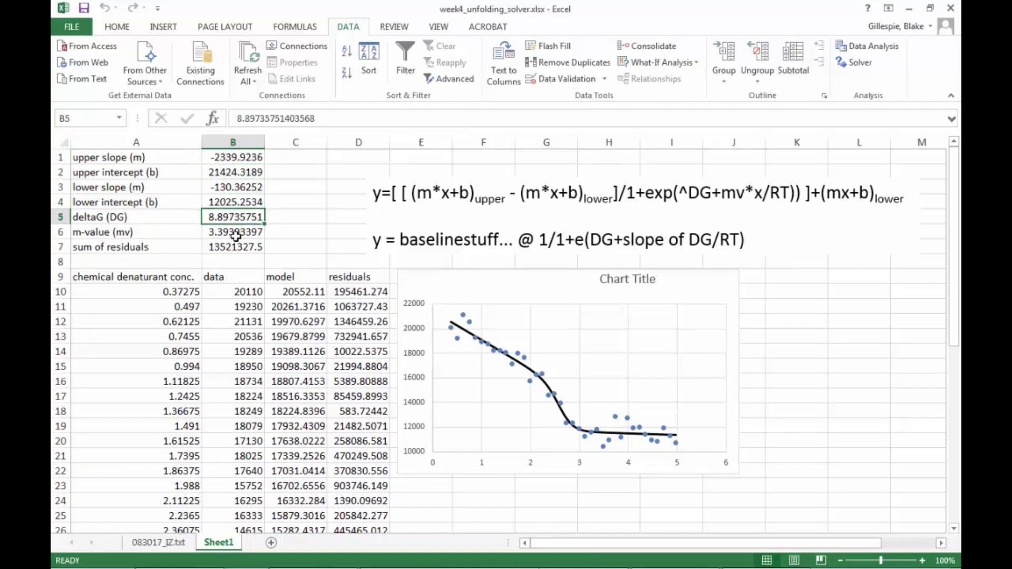
pyautogui.click(237, 234)
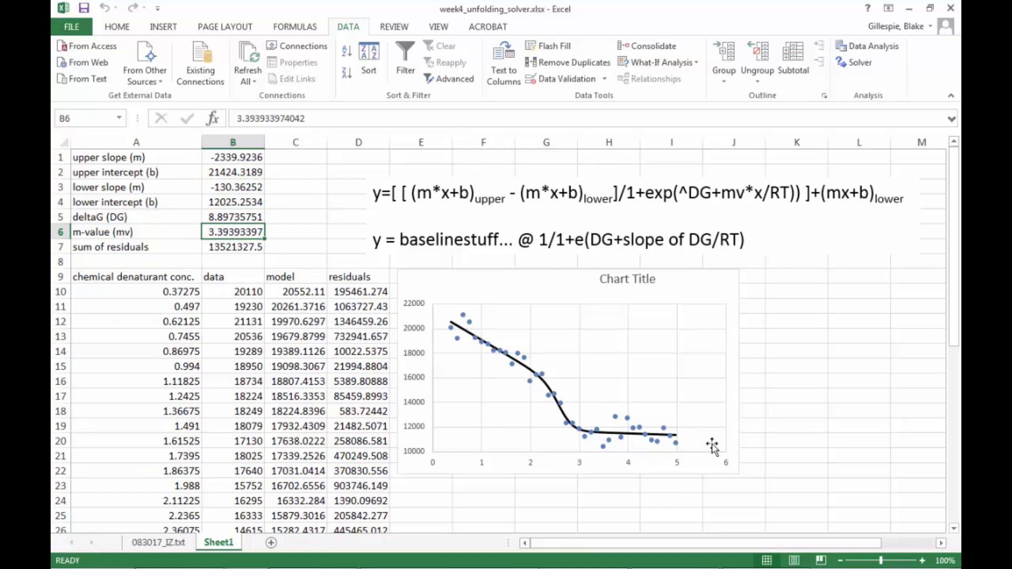
pyautogui.moveTo(667, 276); pyautogui.dragTo(707, 293)
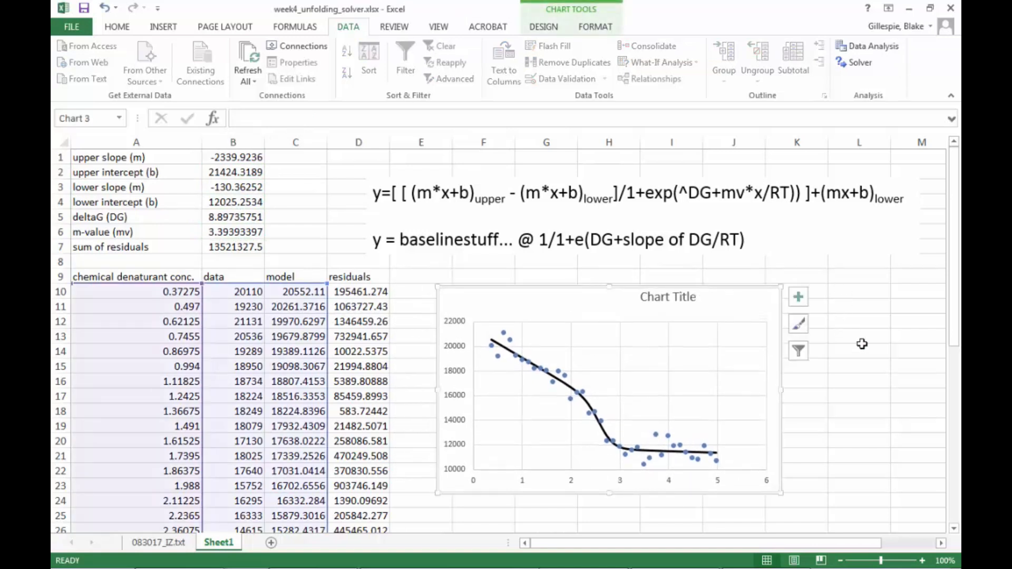